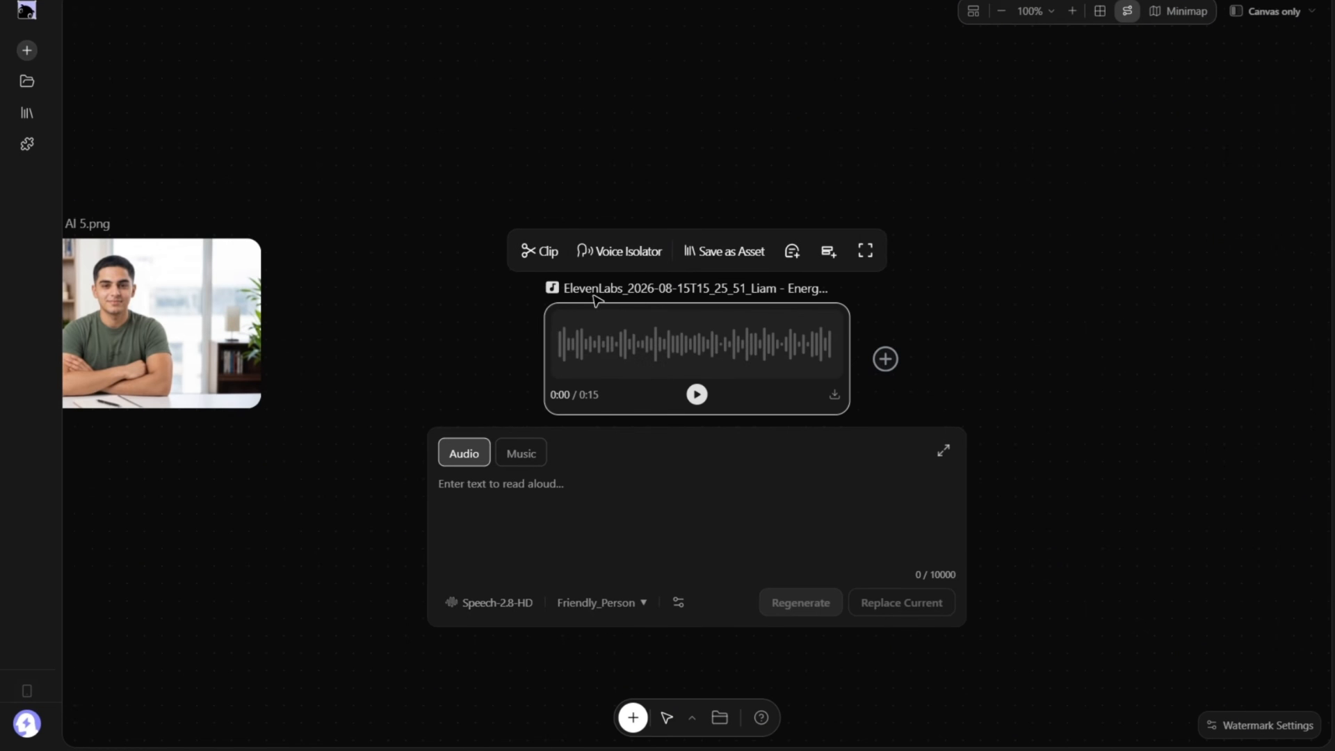
# Arrange the audio node directly below the avatar image on the canvas.
pyautogui.moveTo(595, 306); pyautogui.dragTo(285, 496)
pyautogui.moveTo(539, 338); pyautogui.dragTo(855, 244)
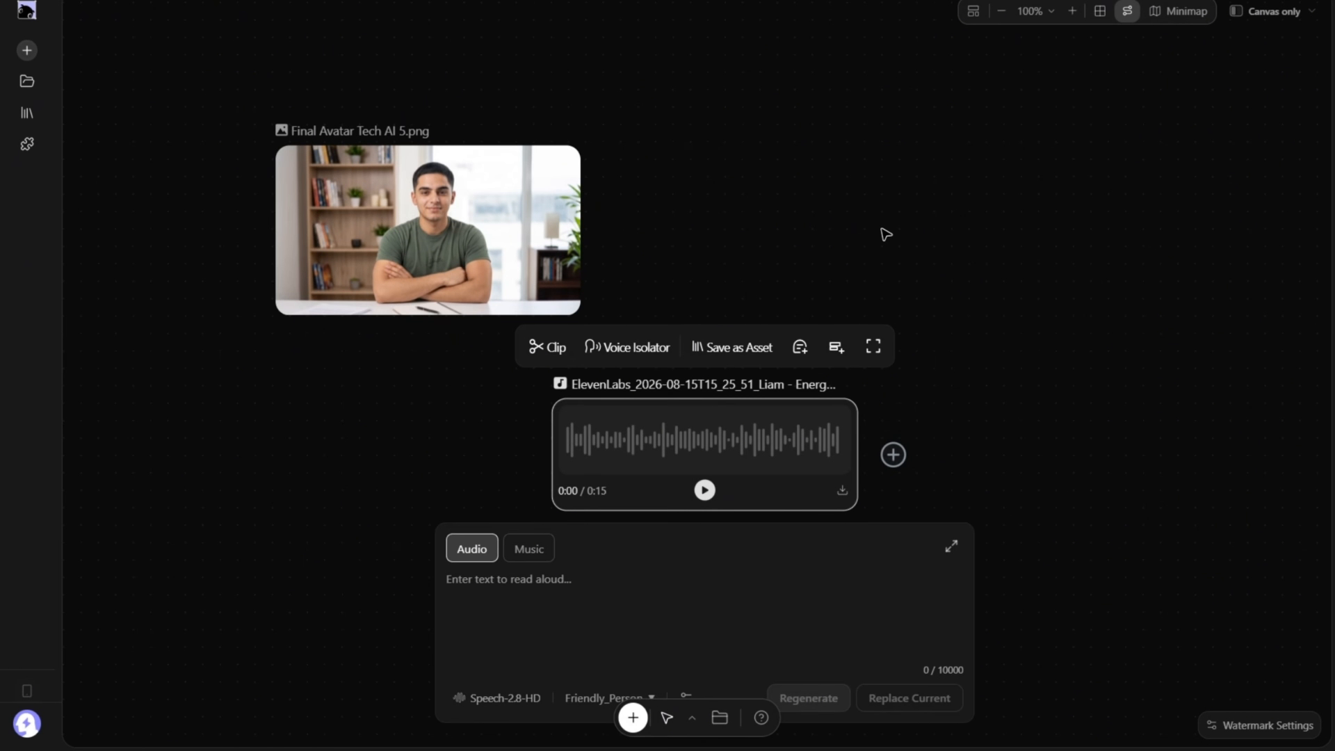
pyautogui.click(814, 305)
pyautogui.moveTo(639, 407); pyautogui.dragTo(355, 425)
# Add an empty image node on the free canvas area beside the avatar image.
pyautogui.click(867, 202)
pyautogui.doubleClick(867, 201)
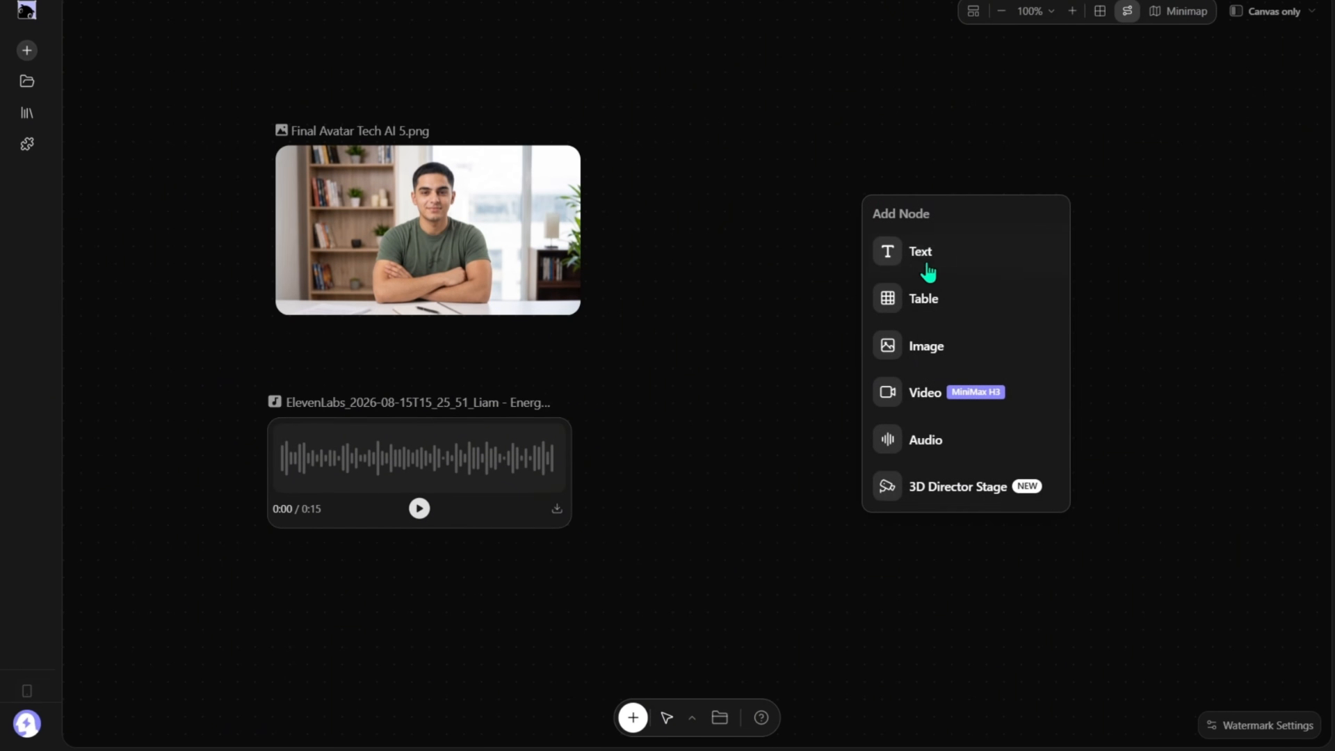
pyautogui.click(960, 356)
pyautogui.moveTo(579, 208); pyautogui.dragTo(569, 106)
# Generate an image from a detailed prompt for a Tokyo street market on a mild spring day, eye level, bright overcast daylight, documentary style, 2K.
pyautogui.click(597, 503)
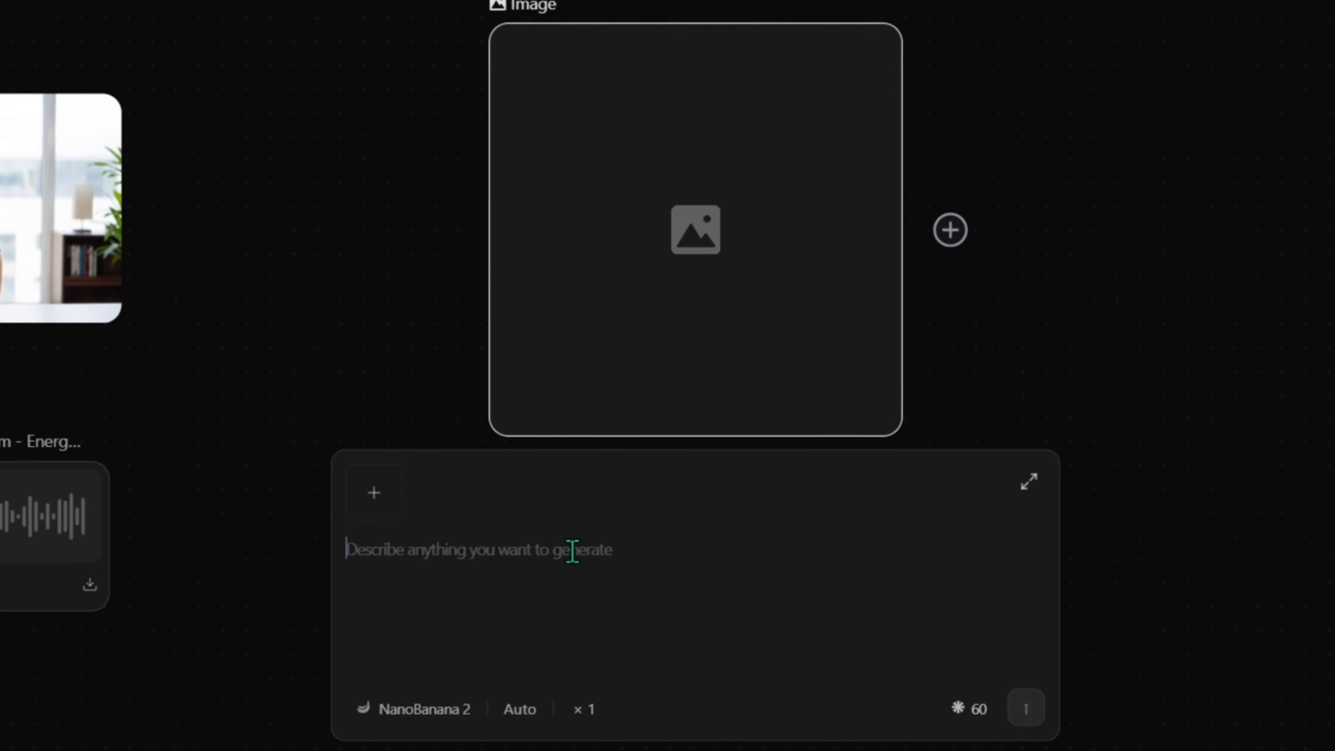
pyautogui.write('Tokyo street market on a mild spring day, bright overcast daylight, shot at eye')
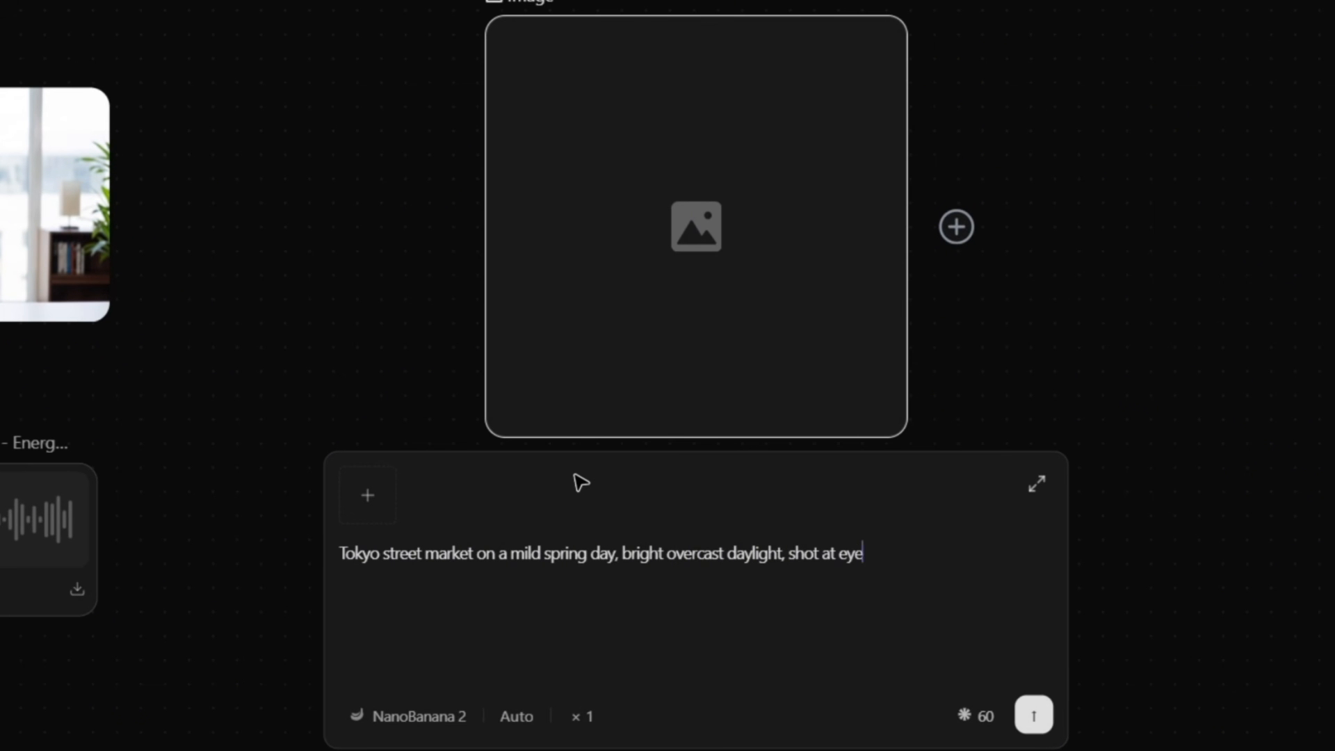
pyautogui.write(' level from the middle of a wide open street. Market stalls with fresh produce and hanging fabric signage set back on both sides, low')
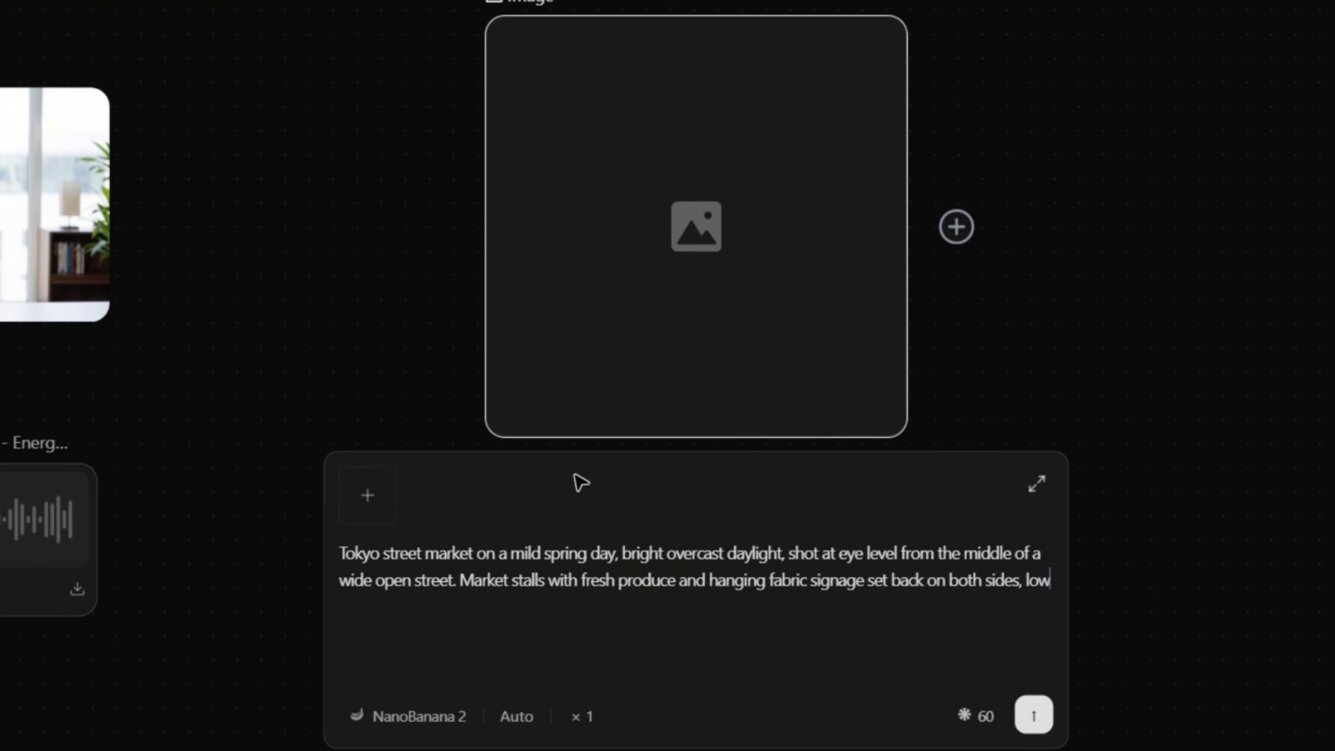
pyautogui.write(' shopfronts behind them, utility wires overhead, generous open walking space down the centre. A scattering of pedestrians in light sh')
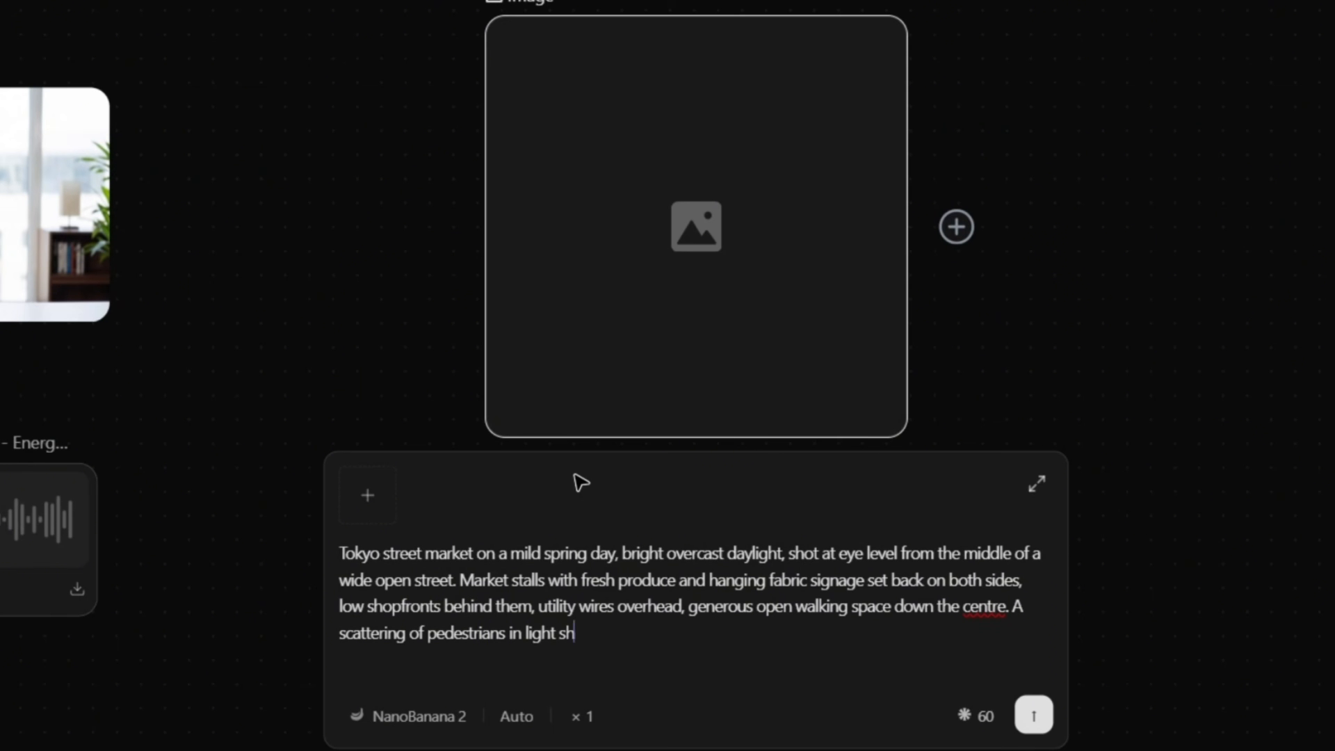
pyautogui.write('ort-sleeve and casual clothing walking naturally in both directions in the mid-distance, not crowded. Realistic documentary photograp')
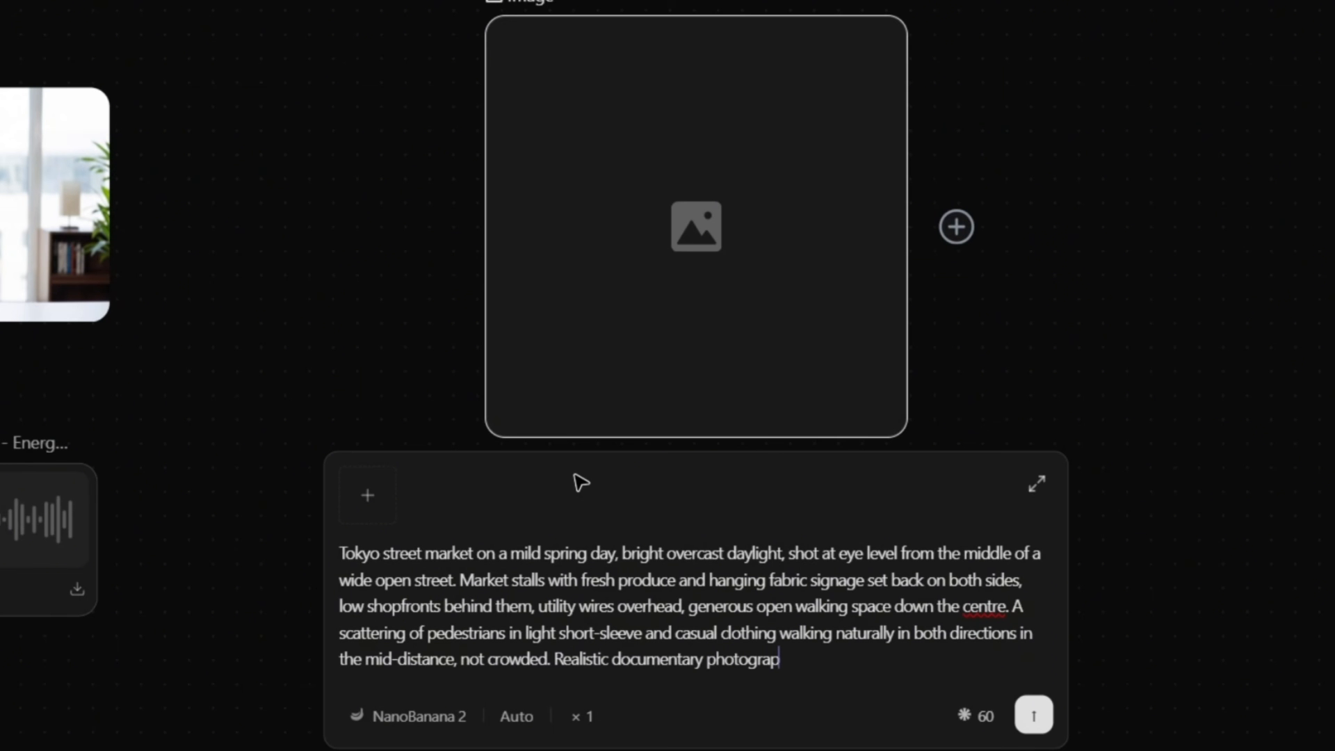
pyautogui.write('hy, natural colour, soft even daylight, shallow depth of field falling off toward the background, sharp detail, 2K.')
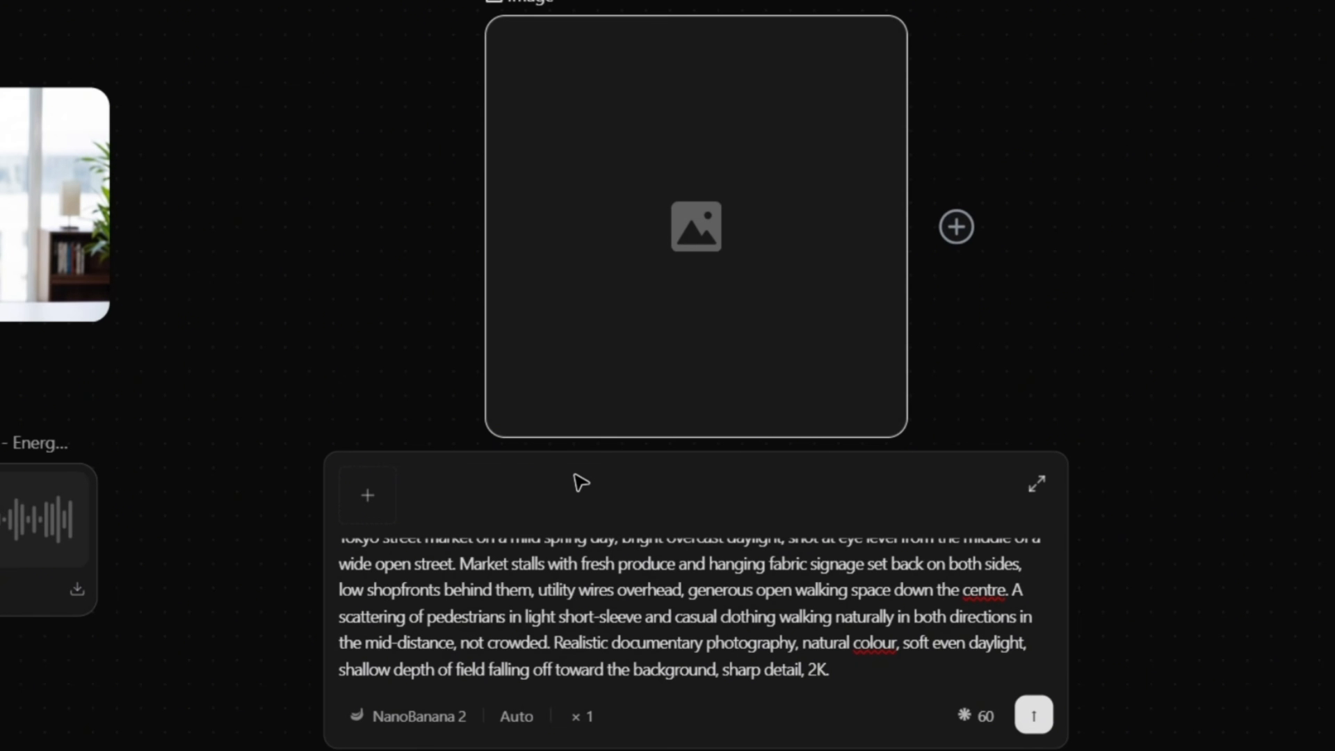
pyautogui.click(1034, 715)
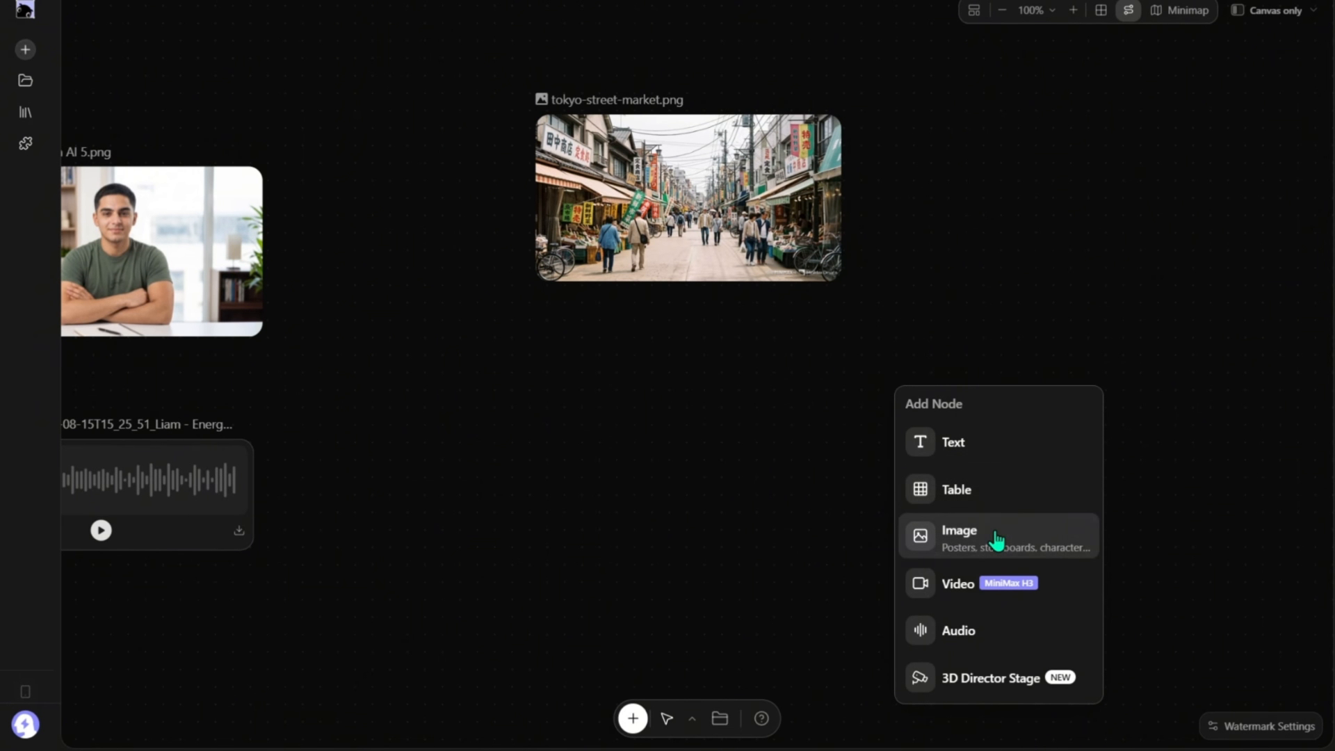
# Add a second image node with a 2K central Tokyo aerial-view prompt that uses the connected Image Node only as lighting and atmosphere reference.
pyautogui.click(996, 538)
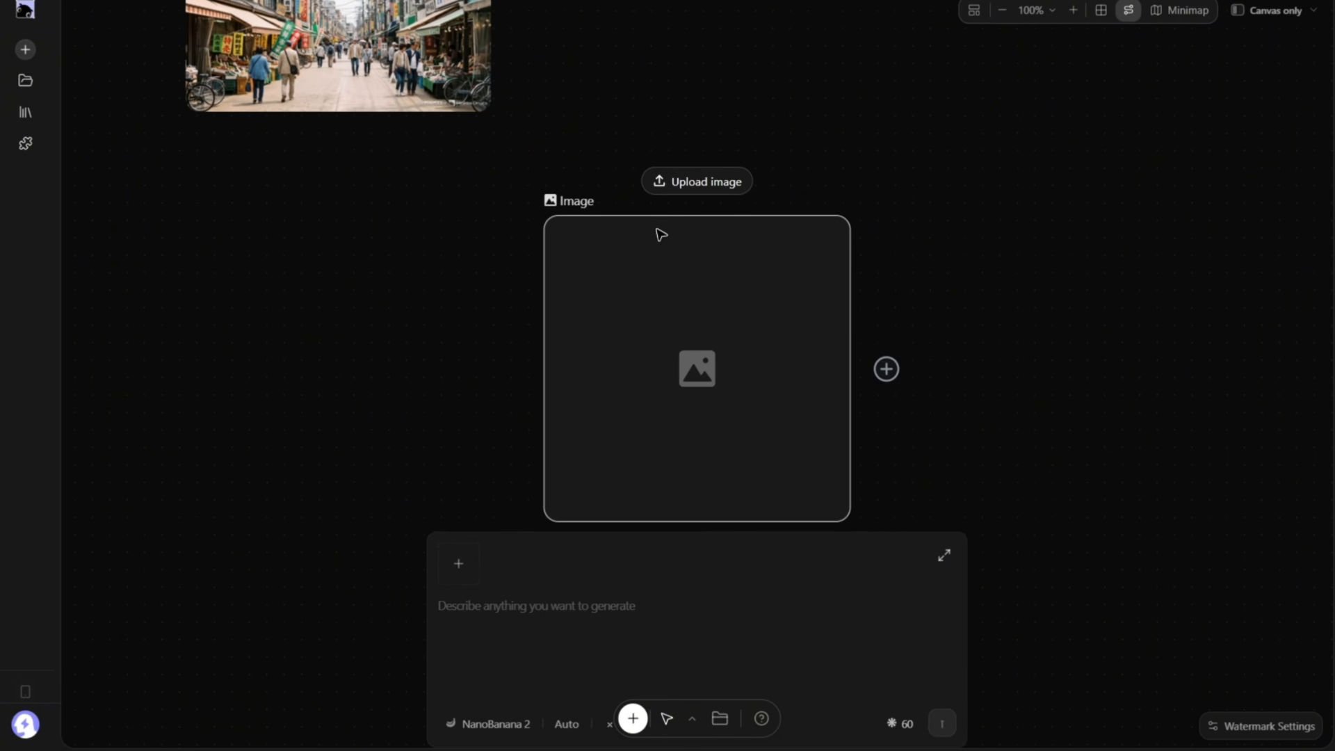
pyautogui.moveTo(554, 210); pyautogui.dragTo(602, 73)
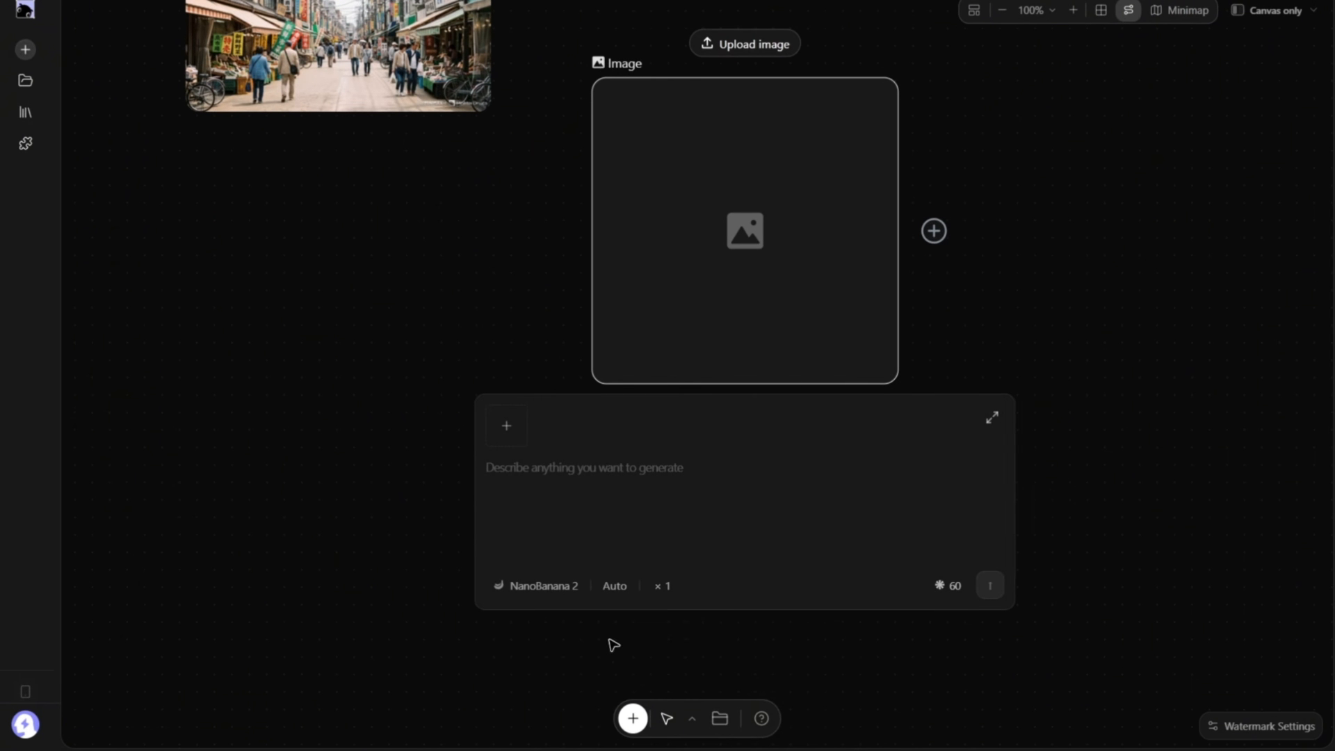
pyautogui.write('Use the connected Image Node')
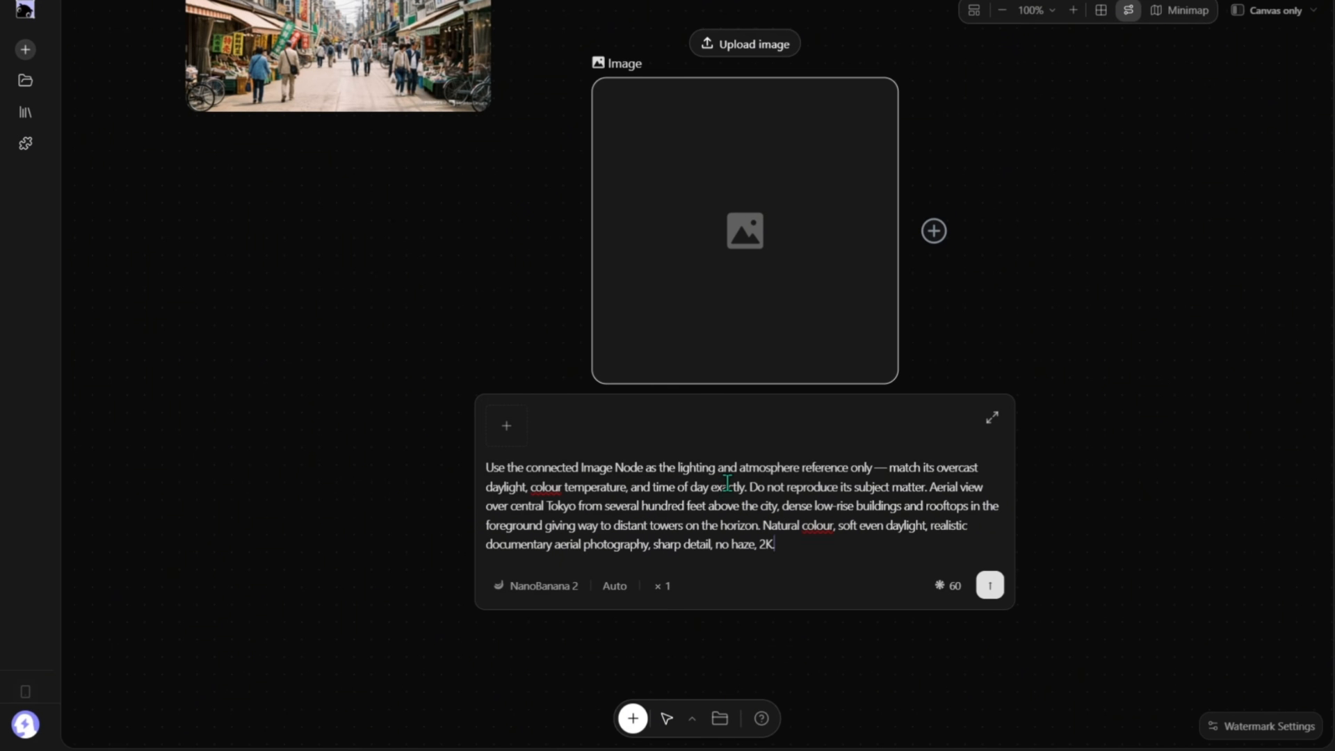
# Mention tokyo-street-market.png after "Image Node" in the aerial prompt and generate the image.
pyautogui.write('@')
pyautogui.scroll(-3, 765, 445)
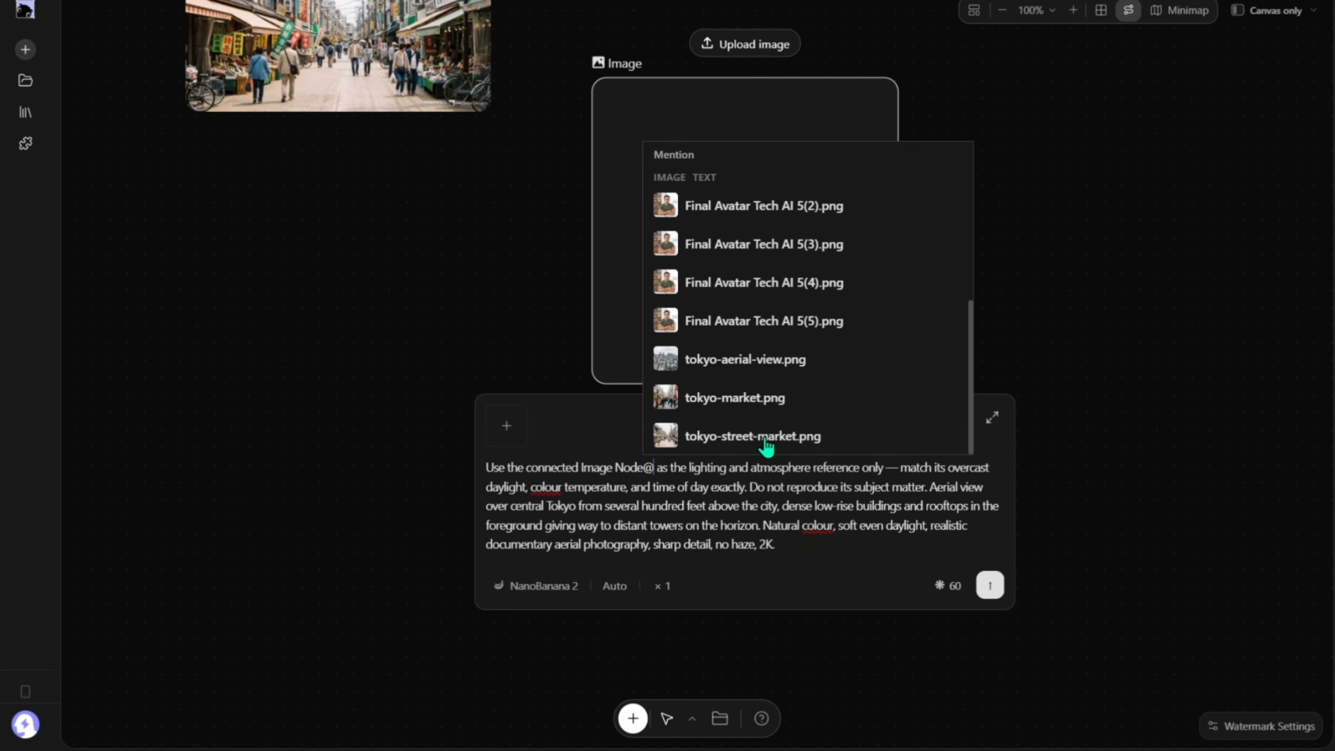
pyautogui.click(766, 450)
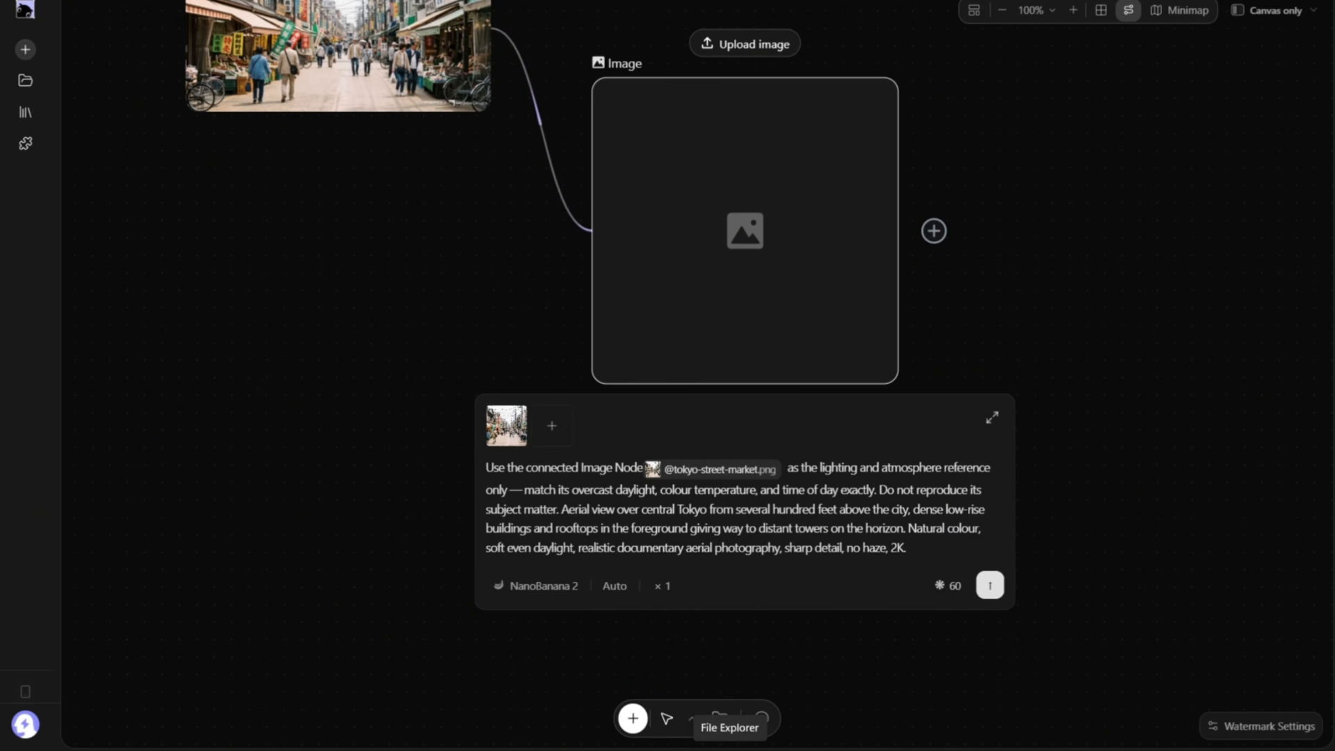
pyautogui.click(990, 585)
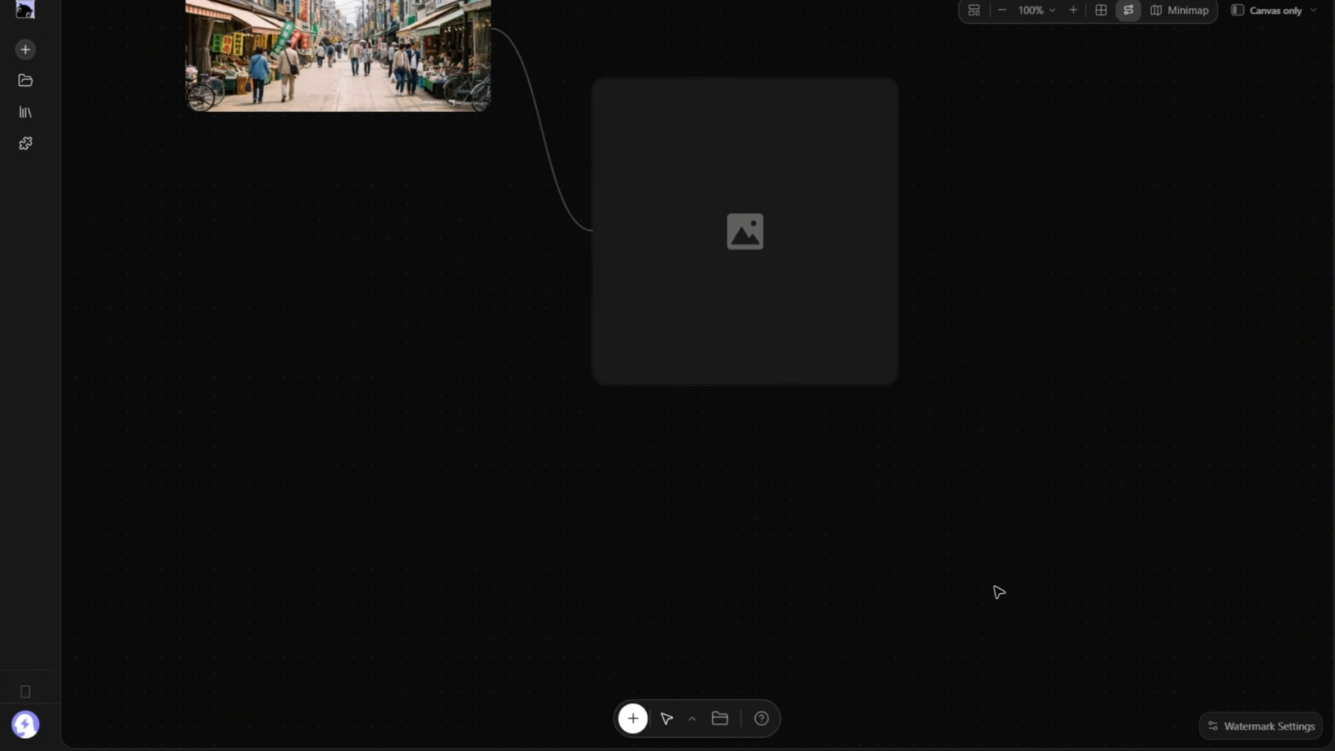
# Place the street market and aerial view images side by side in a row beside the avatar image.
pyautogui.moveTo(463, 350); pyautogui.dragTo(1044, 520)
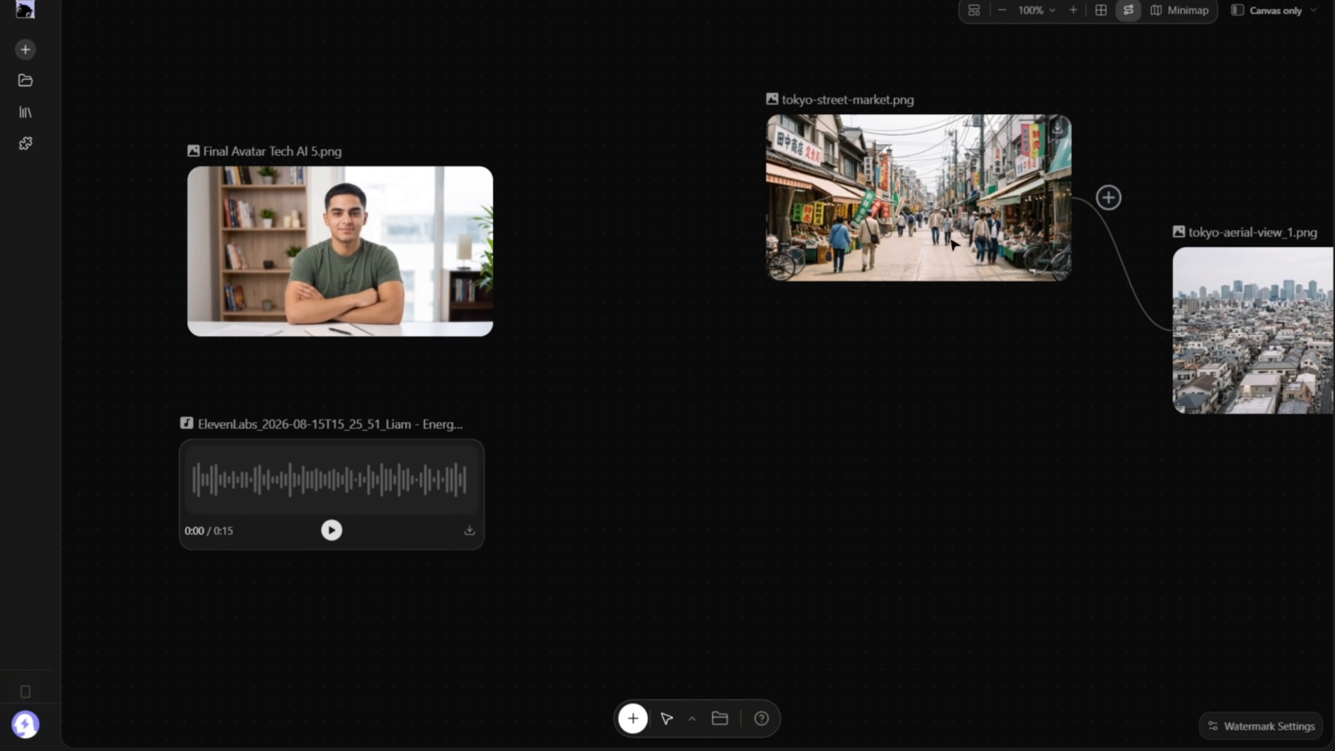
pyautogui.moveTo(1057, 194); pyautogui.dragTo(883, 145)
pyautogui.moveTo(1248, 345); pyautogui.dragTo(1032, 159)
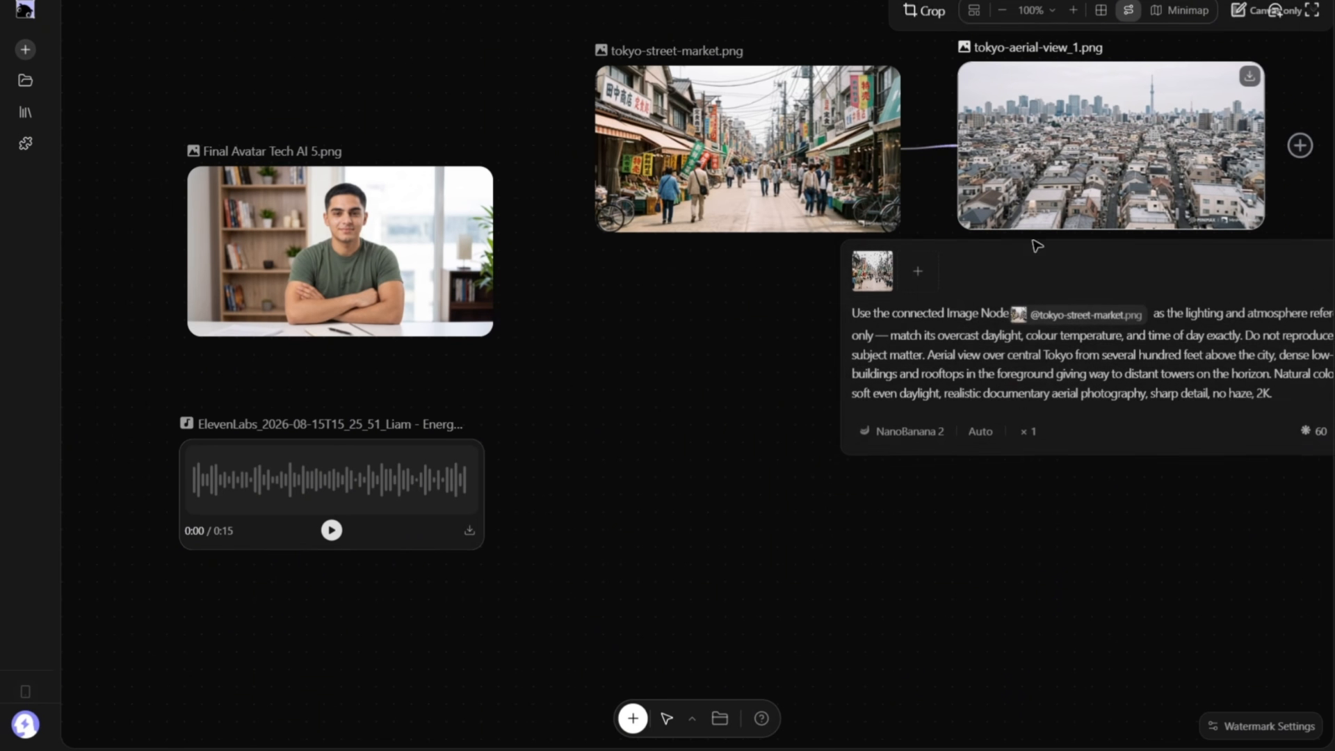
# Add a video node in the free area below the two Tokyo images.
pyautogui.click(766, 426)
pyautogui.click(1055, 632)
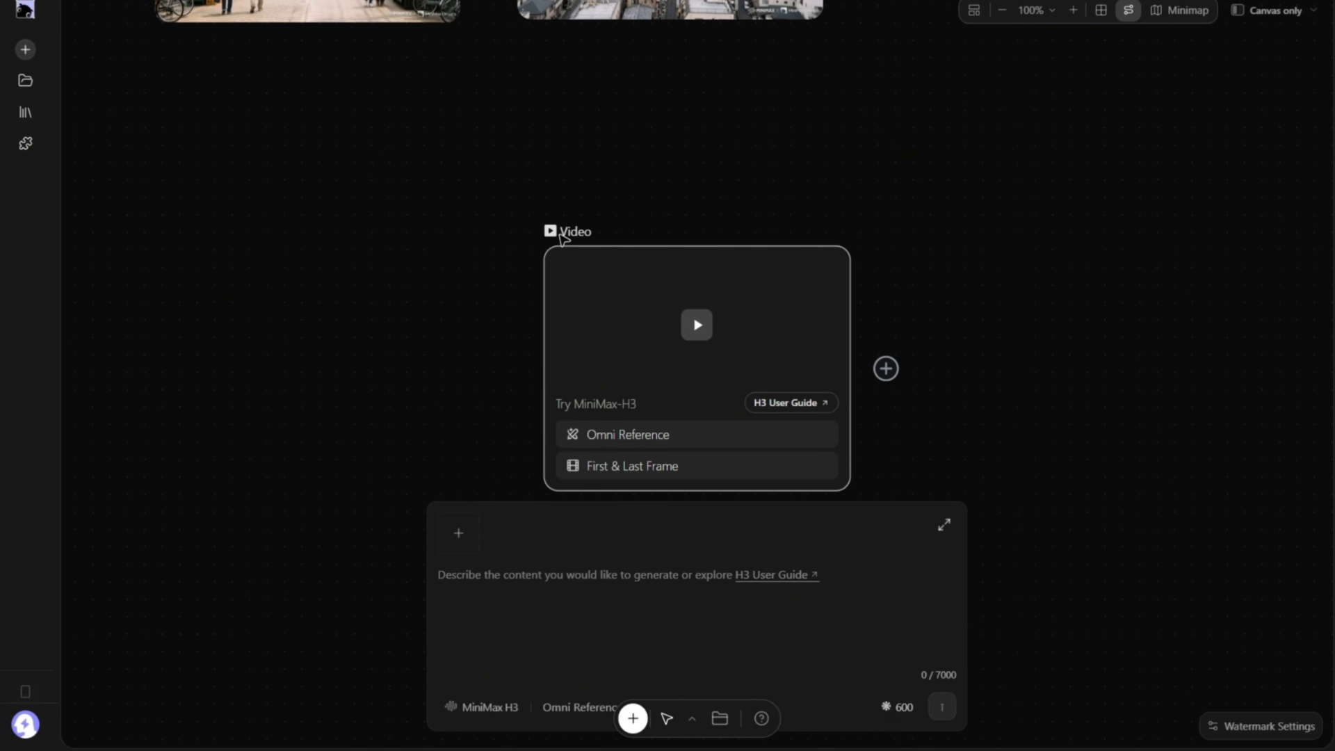
pyautogui.moveTo(562, 239); pyautogui.dragTo(527, 189)
# Connect the avatar image, the ElevenLabs audio and the street market image to the video node as inputs.
pyautogui.moveTo(337, 244); pyautogui.dragTo(633, 299, button='middle')
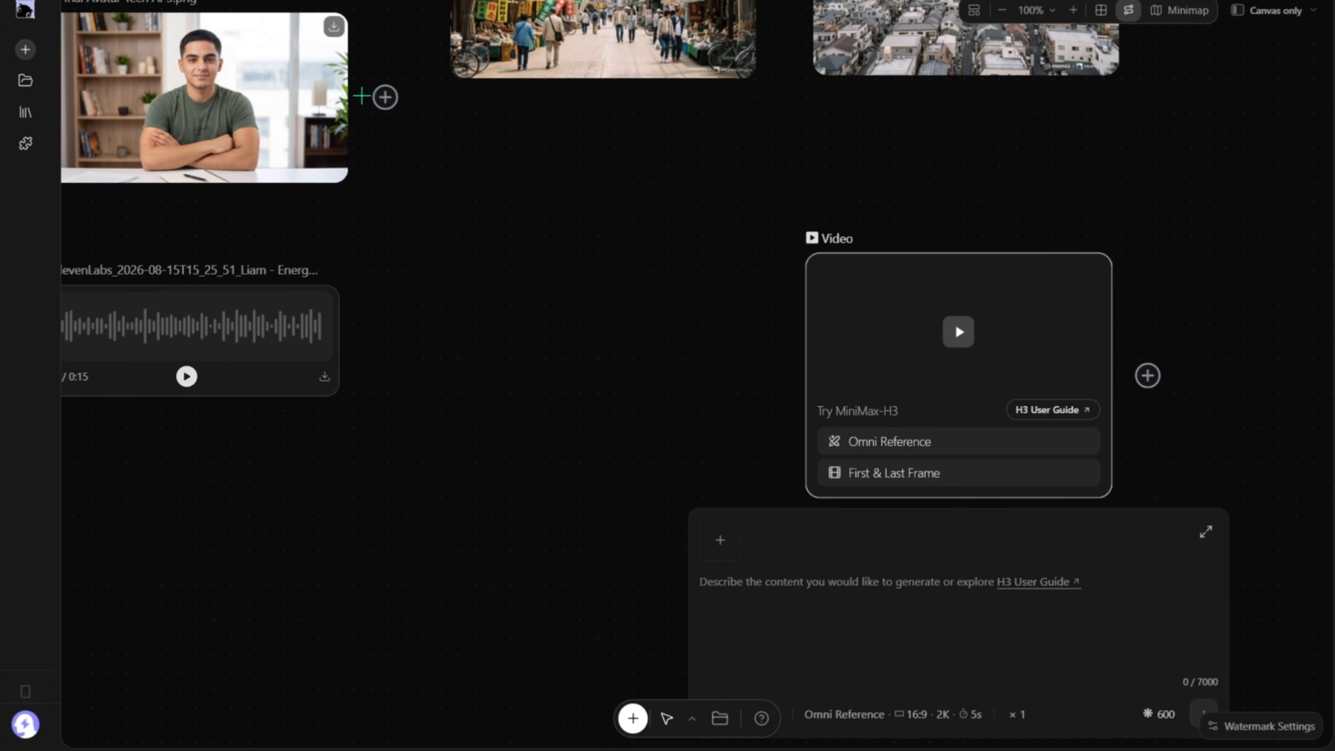
pyautogui.moveTo(372, 98); pyautogui.dragTo(807, 375)
pyautogui.moveTo(368, 337); pyautogui.dragTo(806, 389)
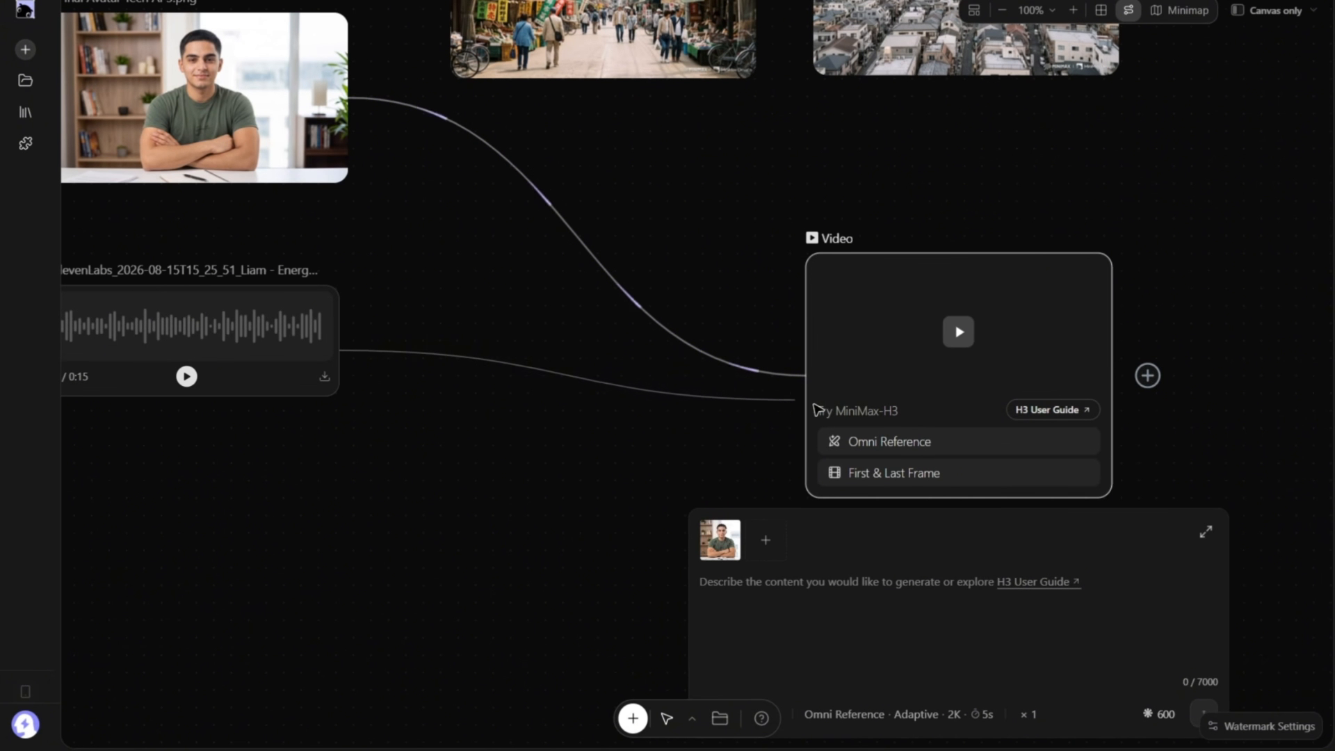
pyautogui.scroll(3, 749, 96)
pyautogui.moveTo(749, 96); pyautogui.dragTo(792, 467)
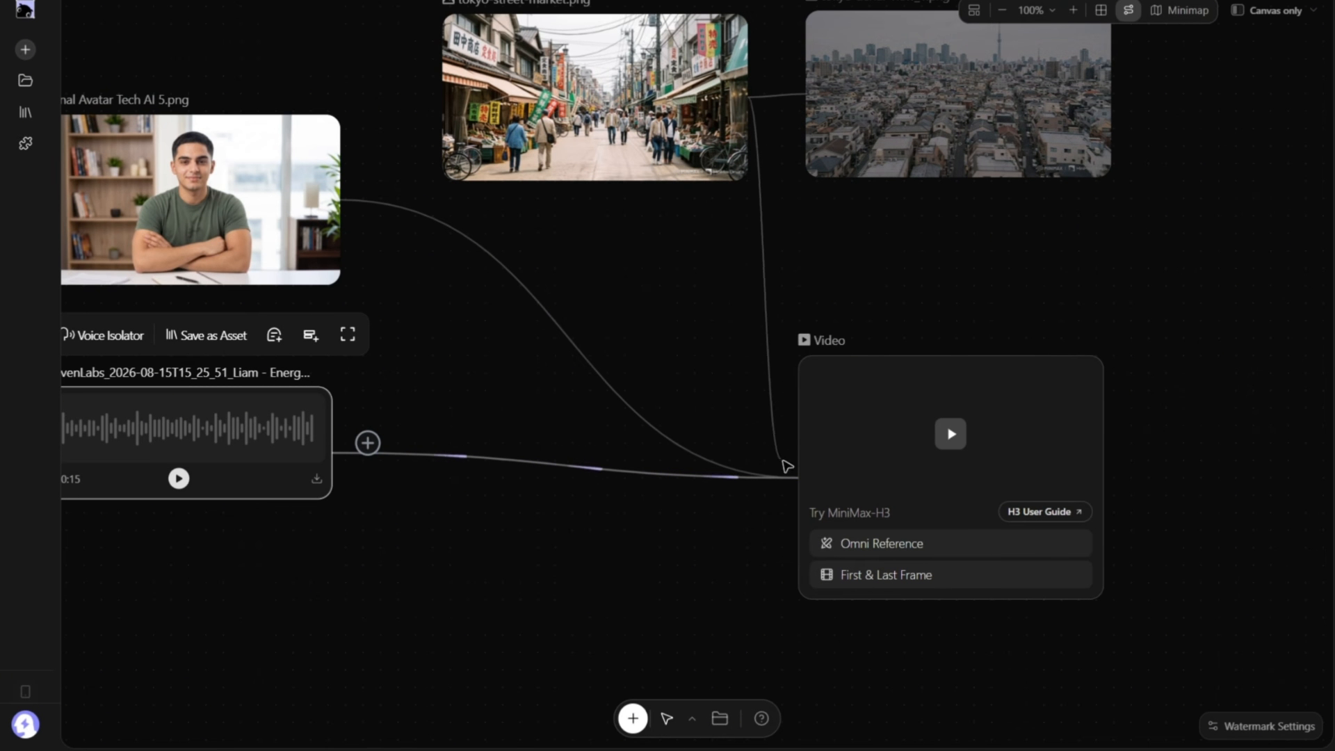
pyautogui.scroll(-5, 807, 229)
# Begin the video prompt with locked character and environment references, olive green t-shirt and jeans, and a handheld selfie-style walk through the Tokyo market.
pyautogui.click(803, 232)
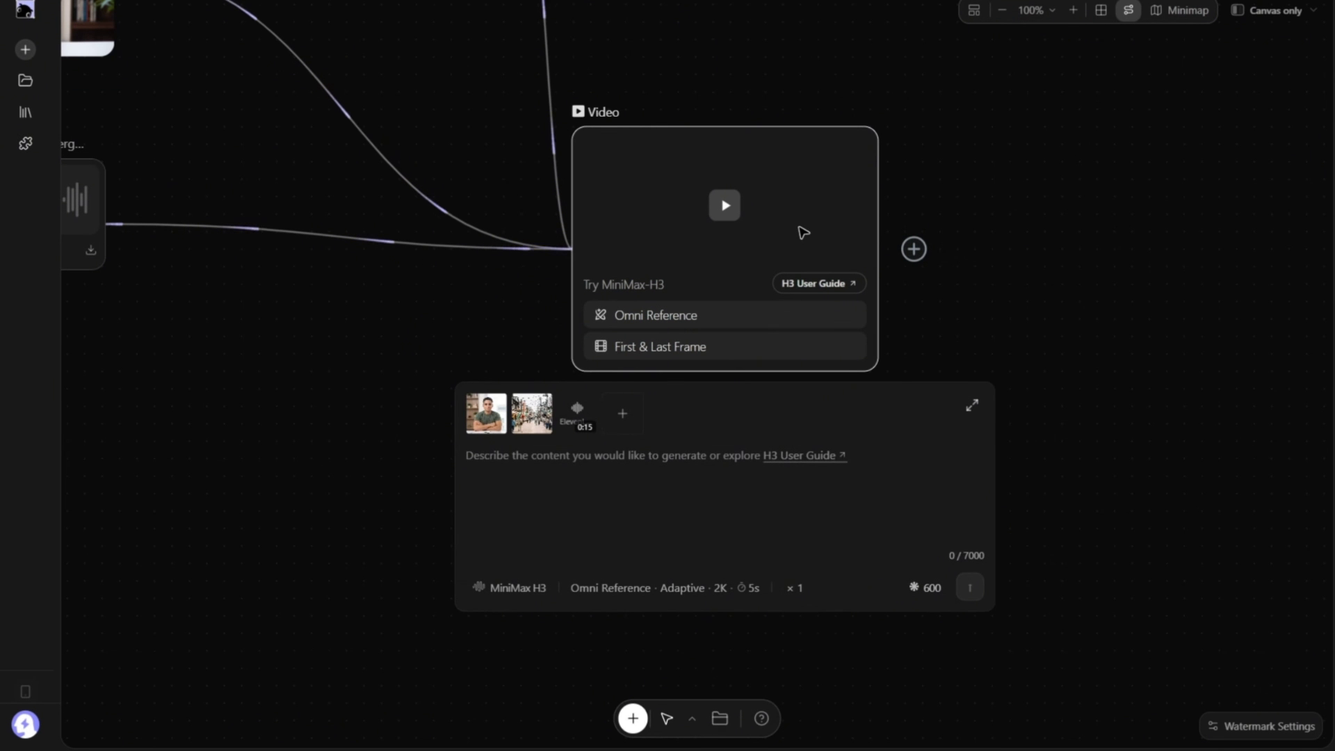
pyautogui.click(709, 480)
pyautogui.write('U')
pyautogui.write('se the first connected Image Node as the locked character reference and the second connected Image Node as the loc')
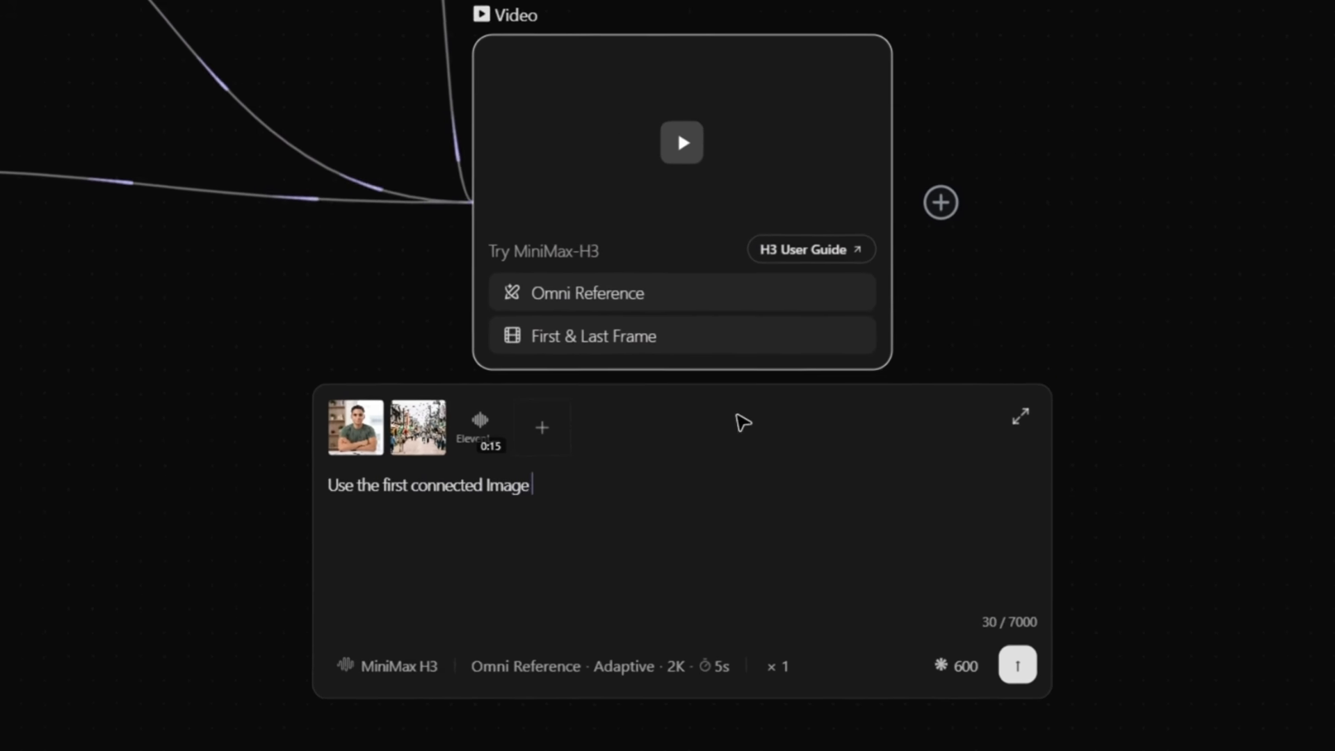
pyautogui.write('ked environment reference. T')
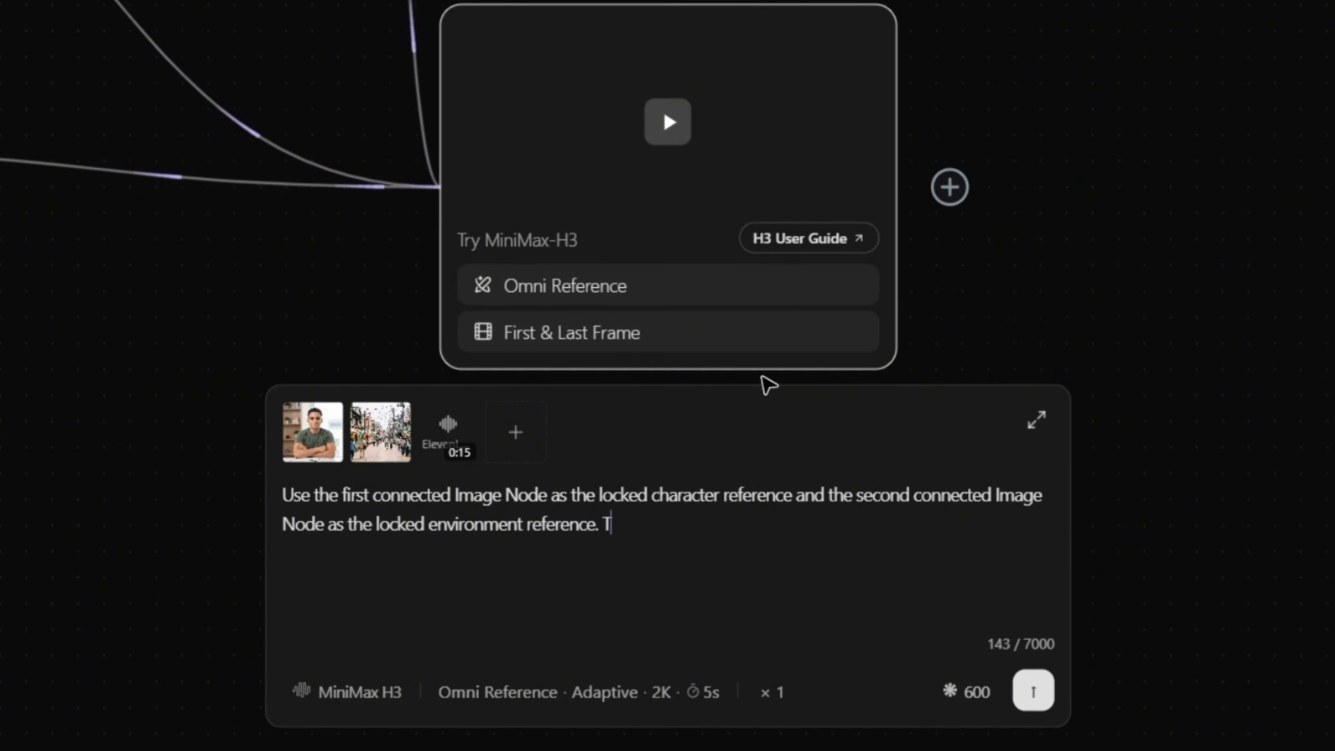
pyautogui.write('he subject wears the olive green t-shirt and jeans from the character reference. Handheld selfie-style medium shot')
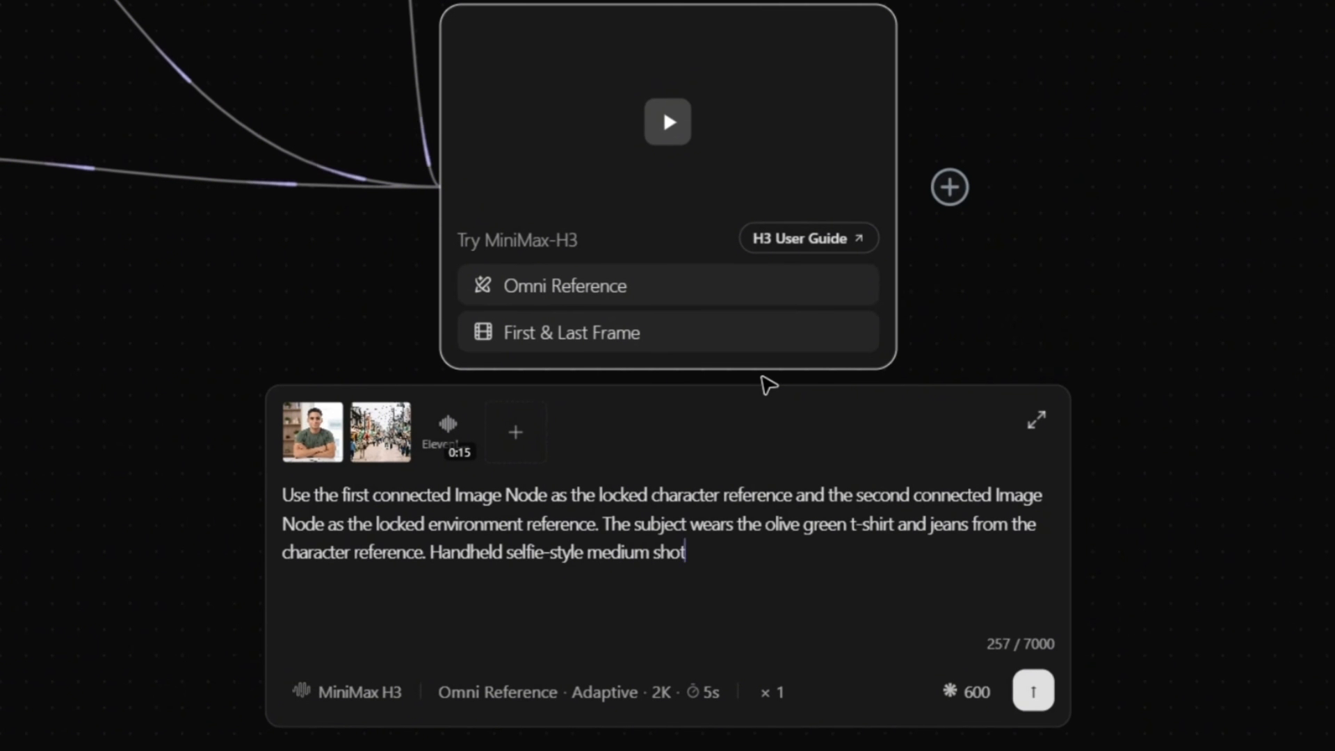
pyautogui.write(", camera held at arm's length, of the subject walking slowly through the referenced Tokyo market street in daylig")
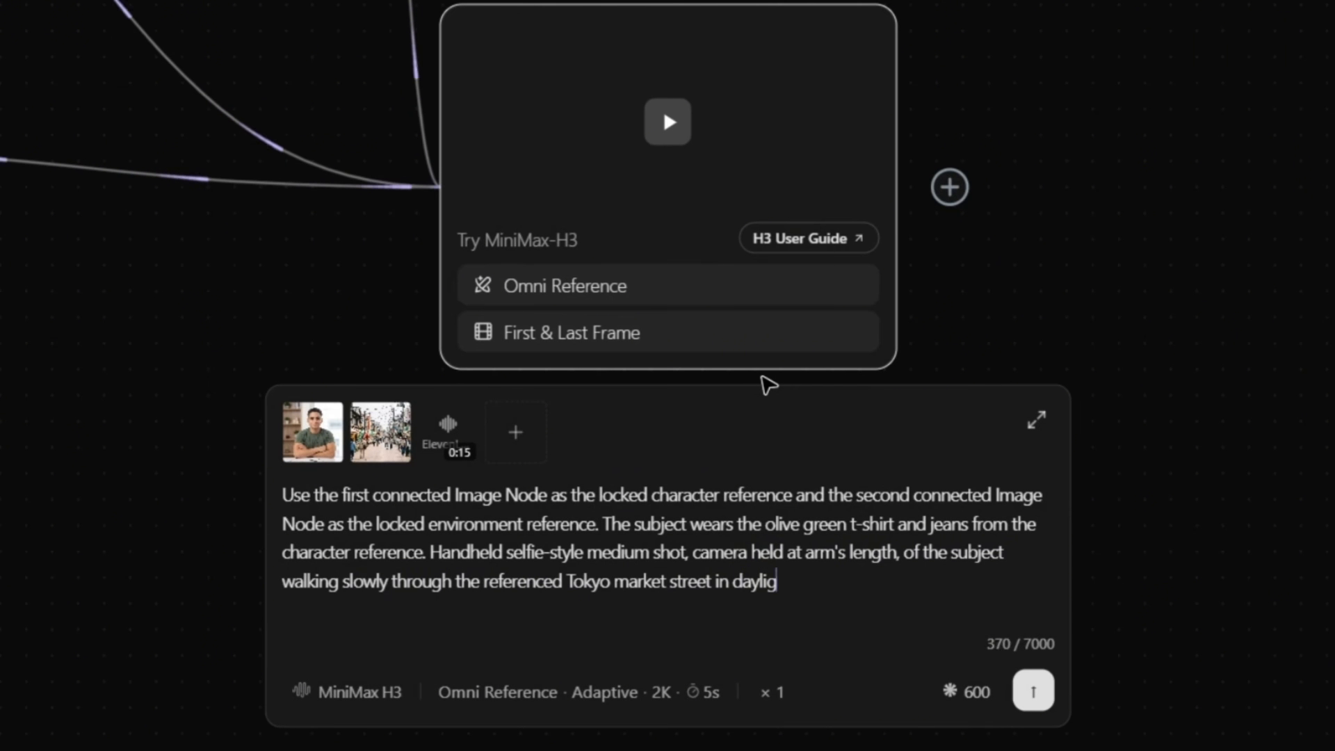
# Extend the video prompt with speech lip-synced to the connected Audio Node, a waving pedestrian, camera swings, a blurred crowd, overcast daylight and realistic skin texture.
pyautogui.write('ht. The subject speaks directly to camera with casual, animated expression, smiling and laughing naturally mid-sen')
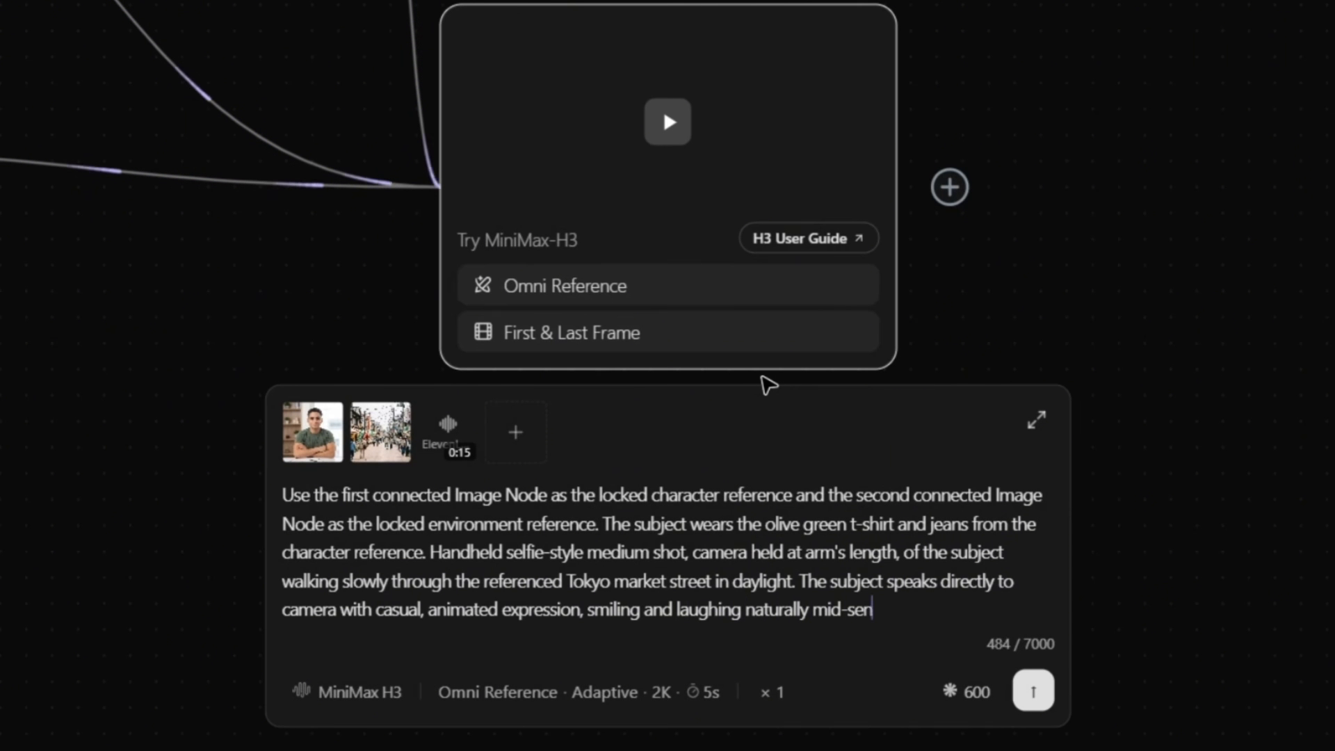
pyautogui.write('tence; facial expressions and lip movements strictly follow and synchronize with the connected Audio Node. Early i')
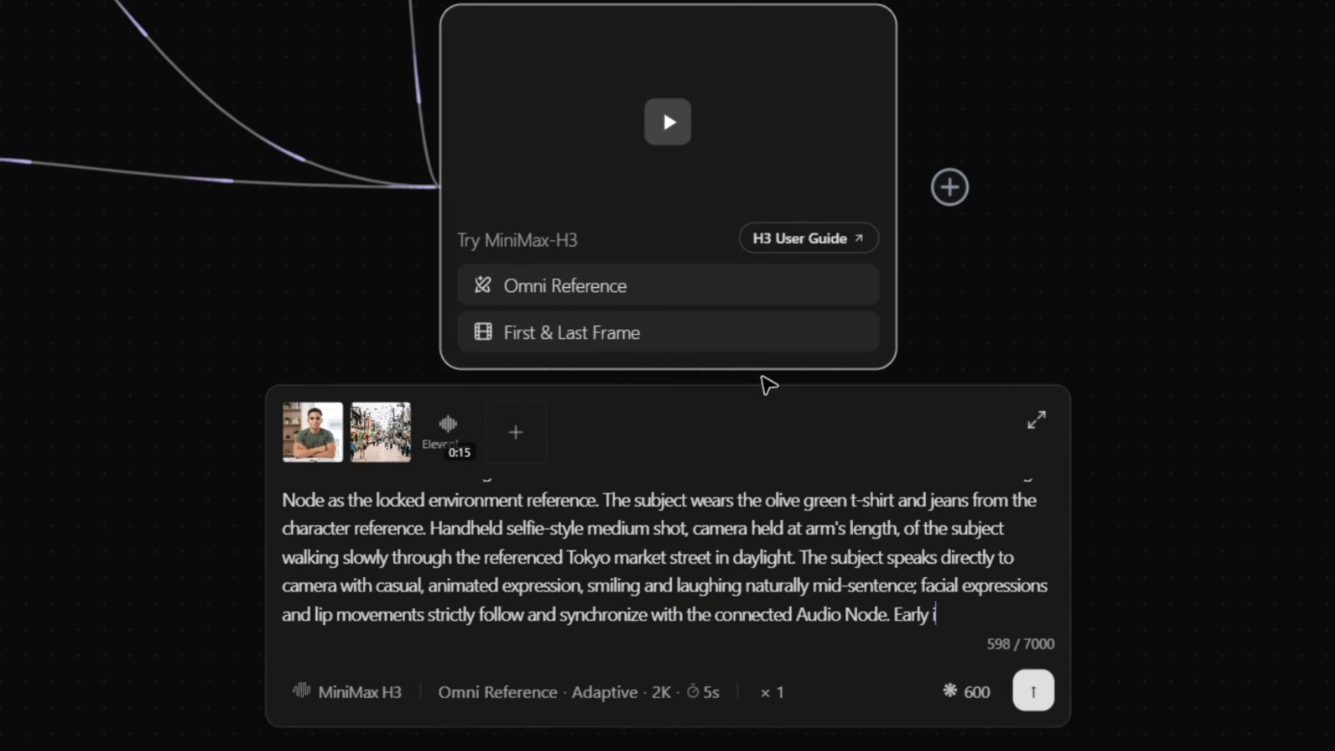
pyautogui.write('n the clip, a passing pedestrian in the mid-distance notices the camera, smiles and raises a hand in a brief wave;')
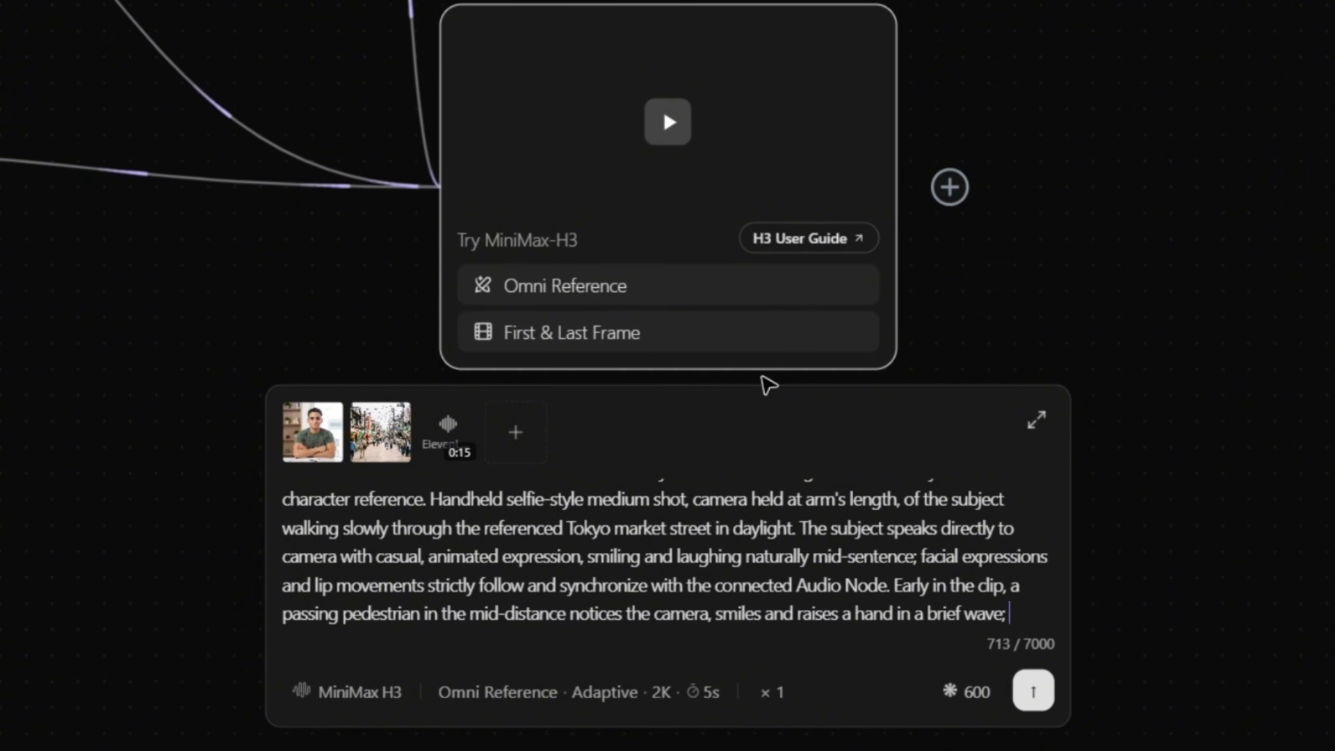
pyautogui.write(' the camera swings toward them for a moment, then swings back to the subject, who resumes speaking directly to camera for the remainder of the shot. Crowd of pedestrians m')
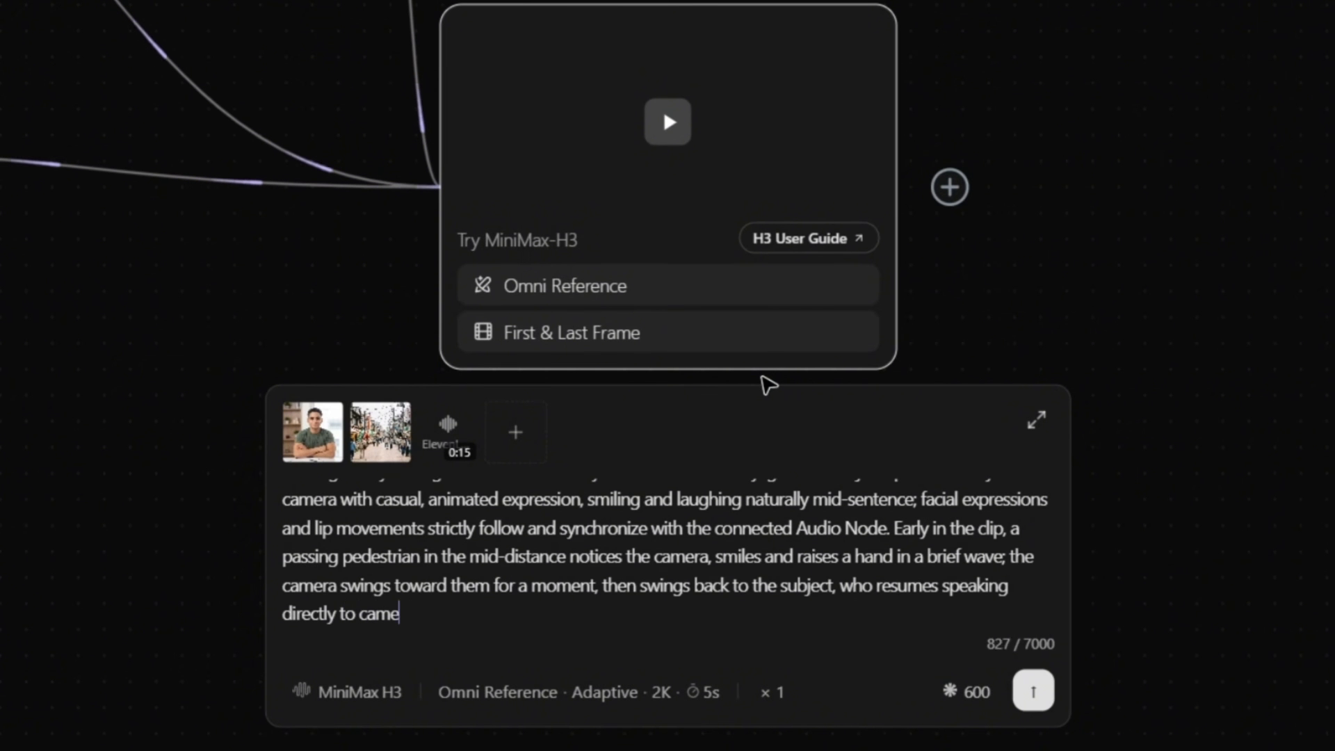
pyautogui.write('oving naturally behind the subject in shallow depth of fi')
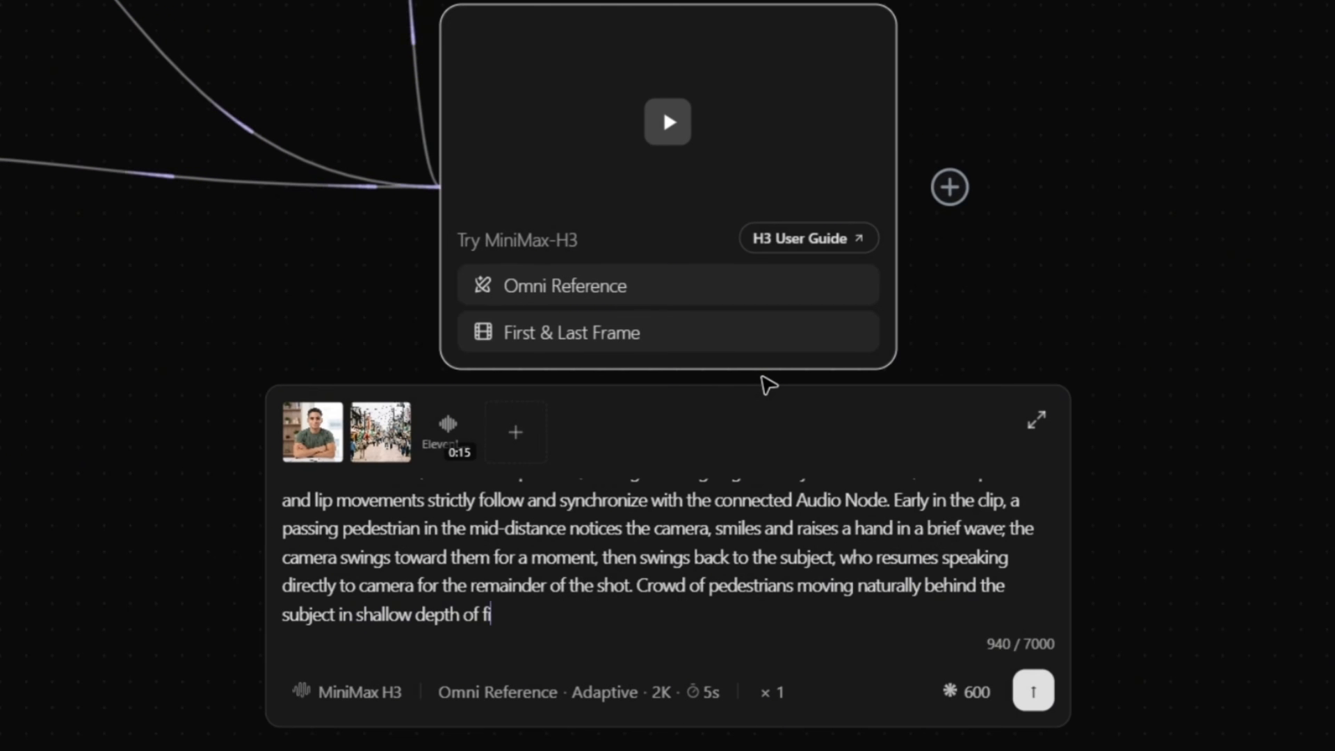
pyautogui.write('eld, faces soft and out of focus. Bright overcast daylight, market stalls and hanging signage as in the environment reference. Subtle natural ')
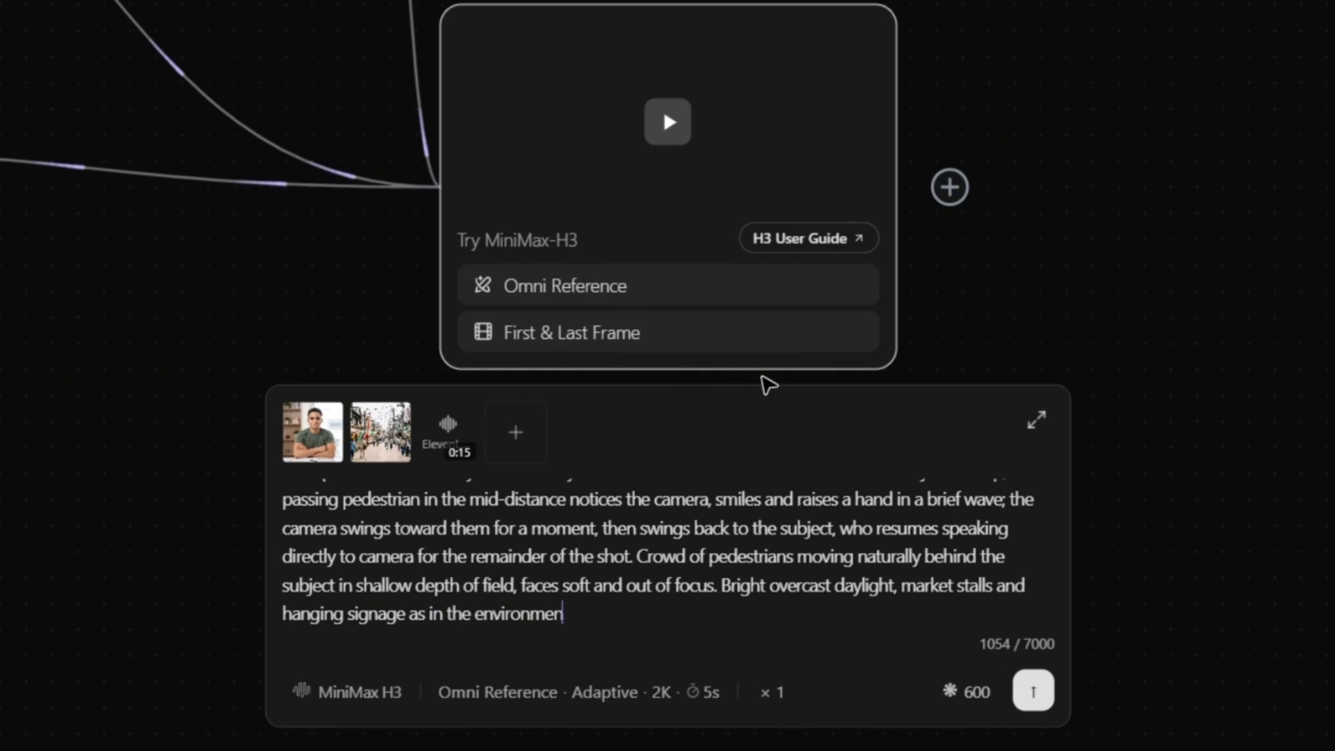
pyautogui.write('handheld camera sway, natural eye blinks, realistic skin texture, sharp focus on subject')
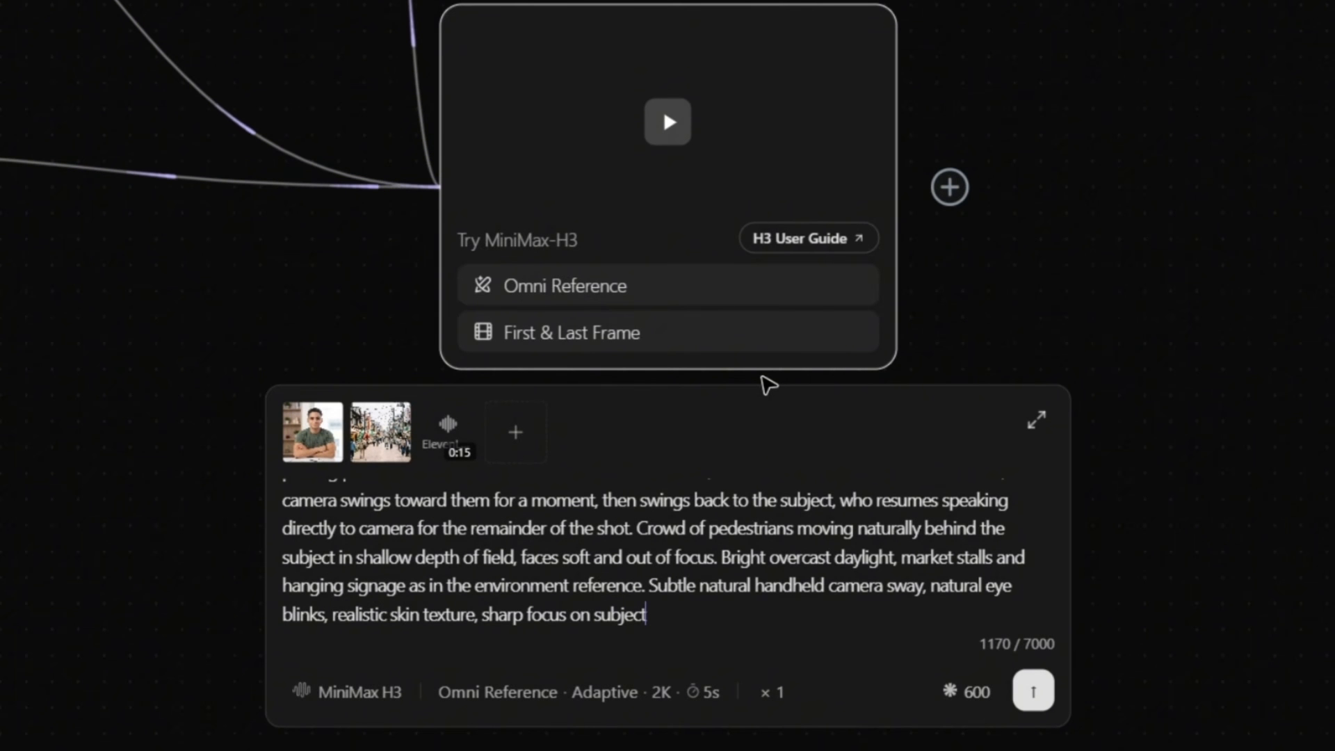
# Insert a mention of Final Avatar Tech AI 5(5).png after "first connected Image Node" in the video prompt.
pyautogui.click(554, 501)
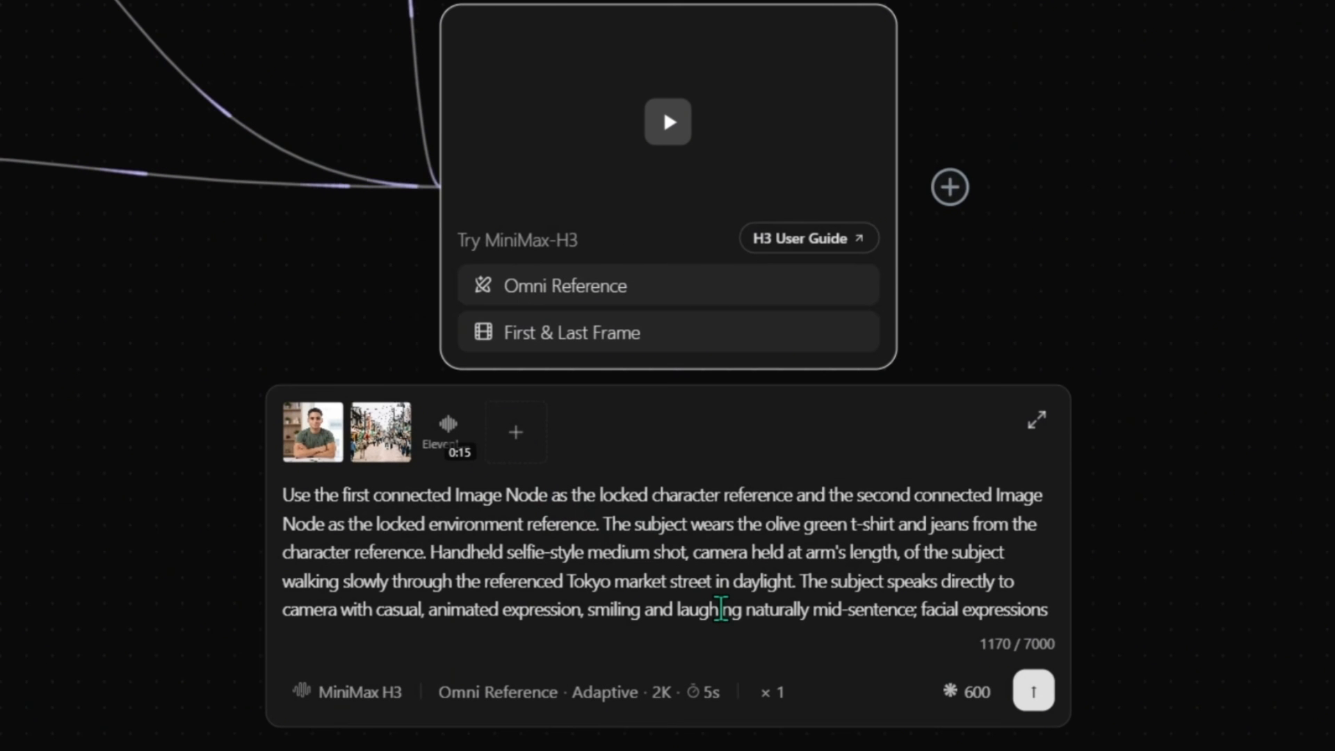
pyautogui.write('@')
pyautogui.click(790, 396)
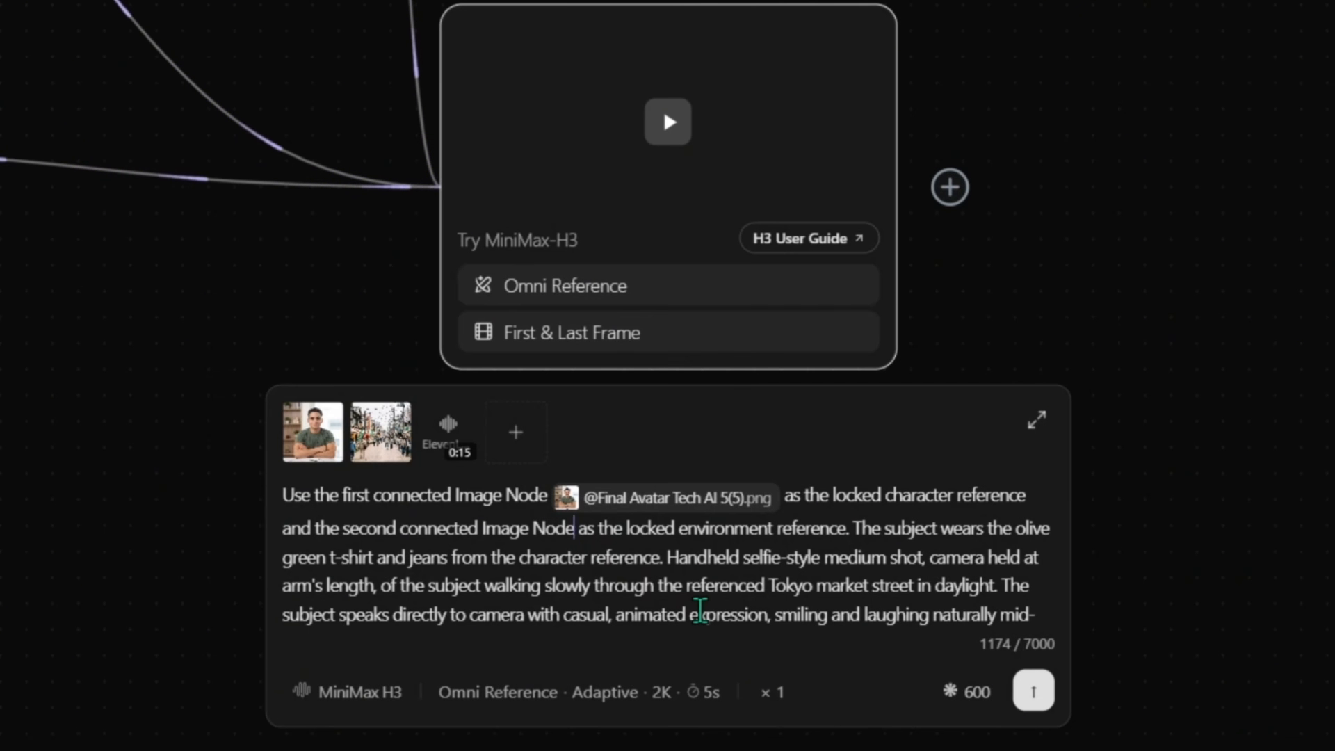
# Insert mentions of tokyo-street-market.png after the second "Image Node" and the ElevenLabs audio file after "Audio Node" in the video prompt.
pyautogui.write('@')
pyautogui.click(661, 489)
pyautogui.scroll(-2, 902, 574)
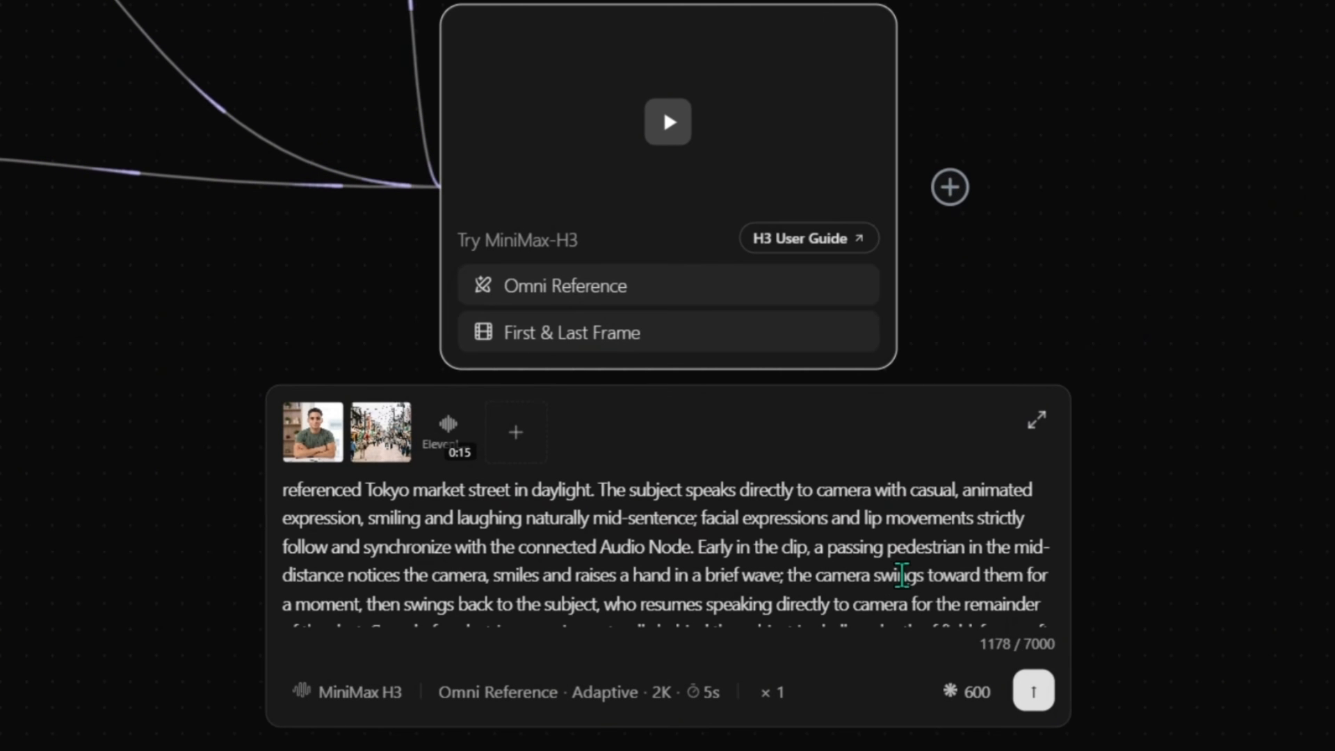
pyautogui.write('@')
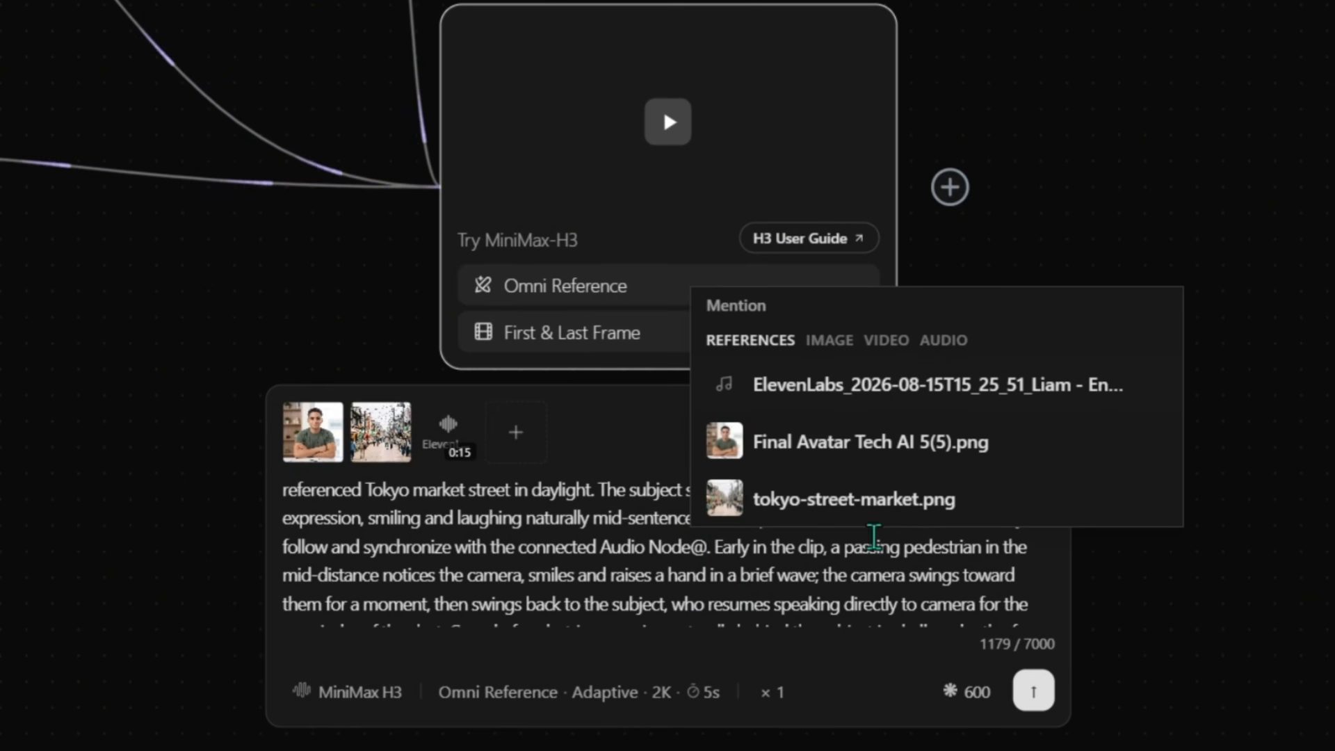
pyautogui.click(864, 385)
# Set the video's duration to 15s and aspect ratio to 16:9, keep the MiniMax H3 model, and generate the video.
pyautogui.click(718, 702)
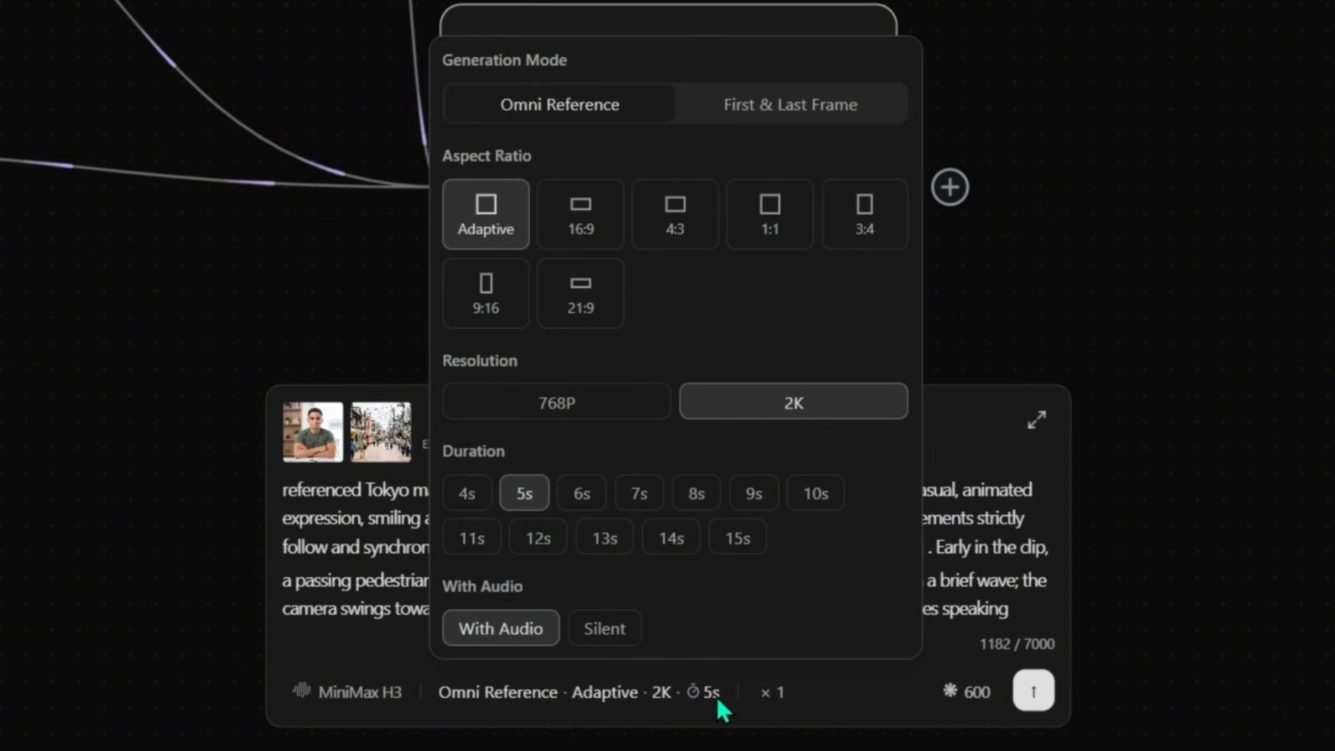
pyautogui.click(737, 538)
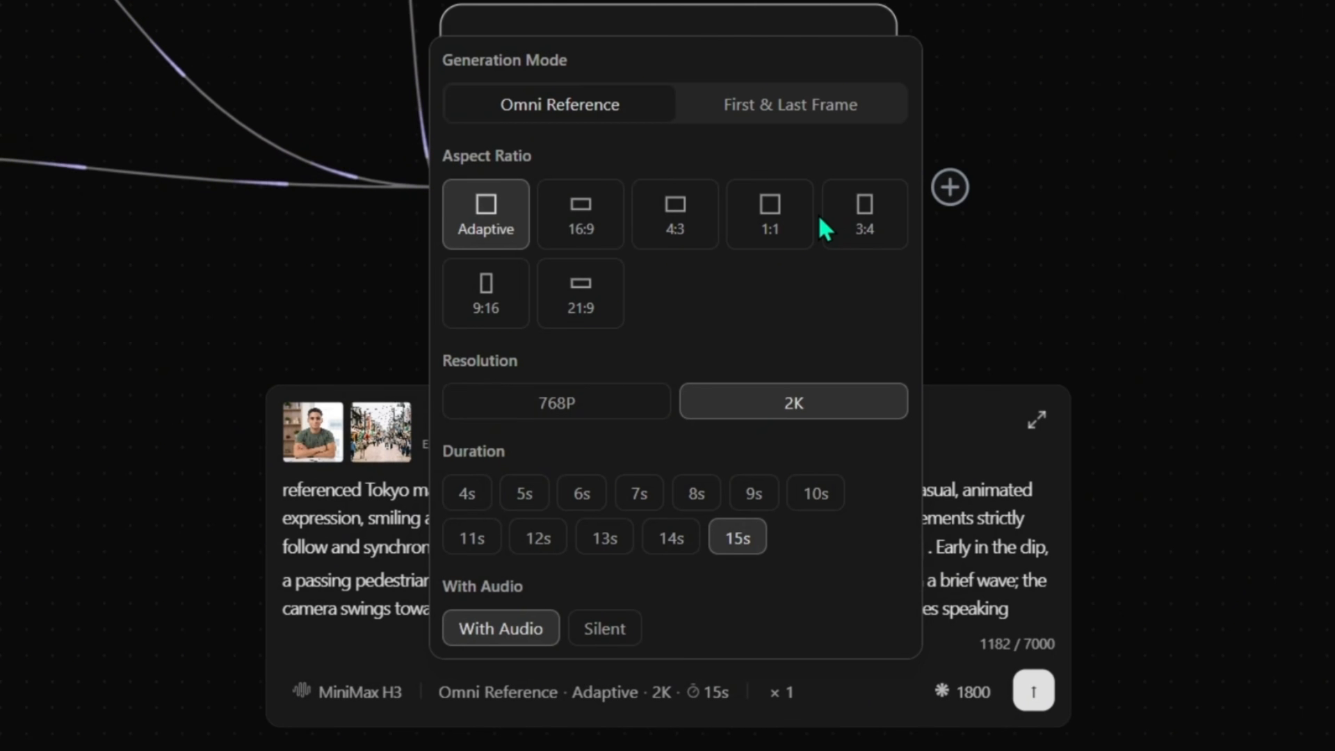
pyautogui.click(593, 228)
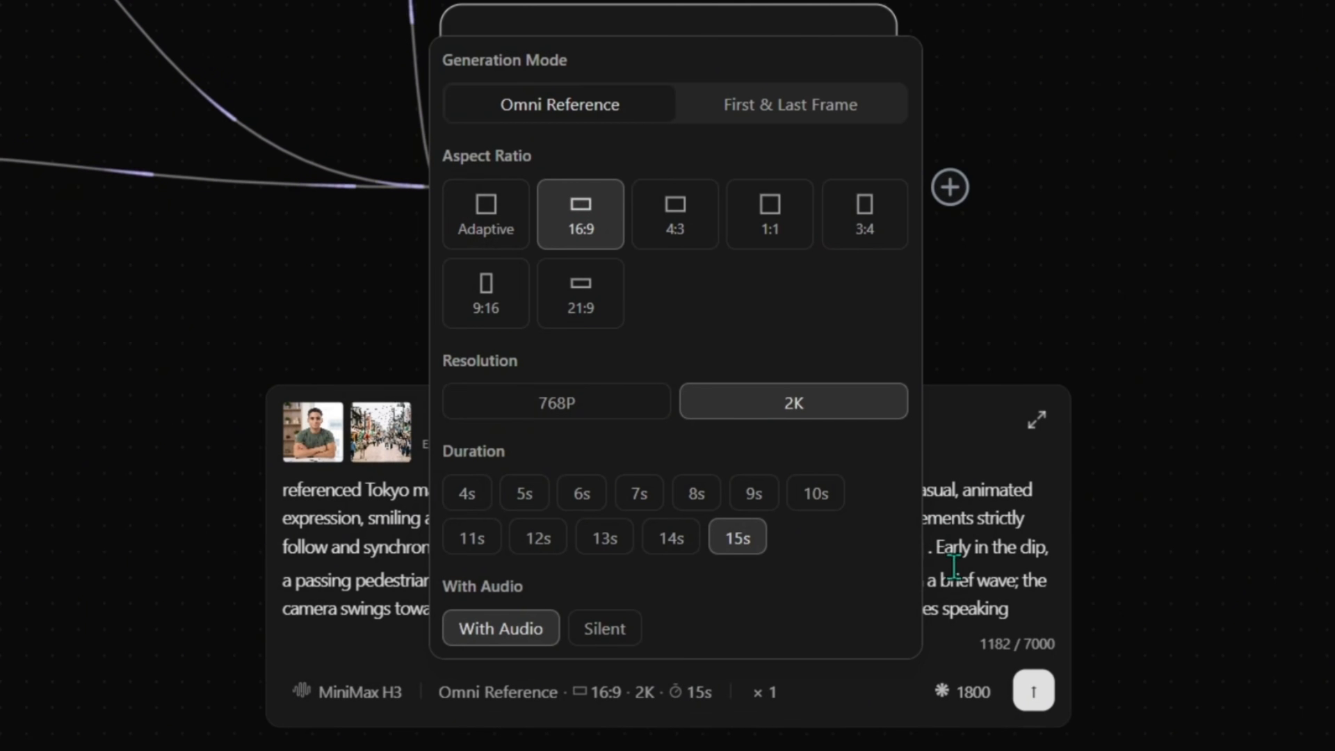
pyautogui.click(947, 654)
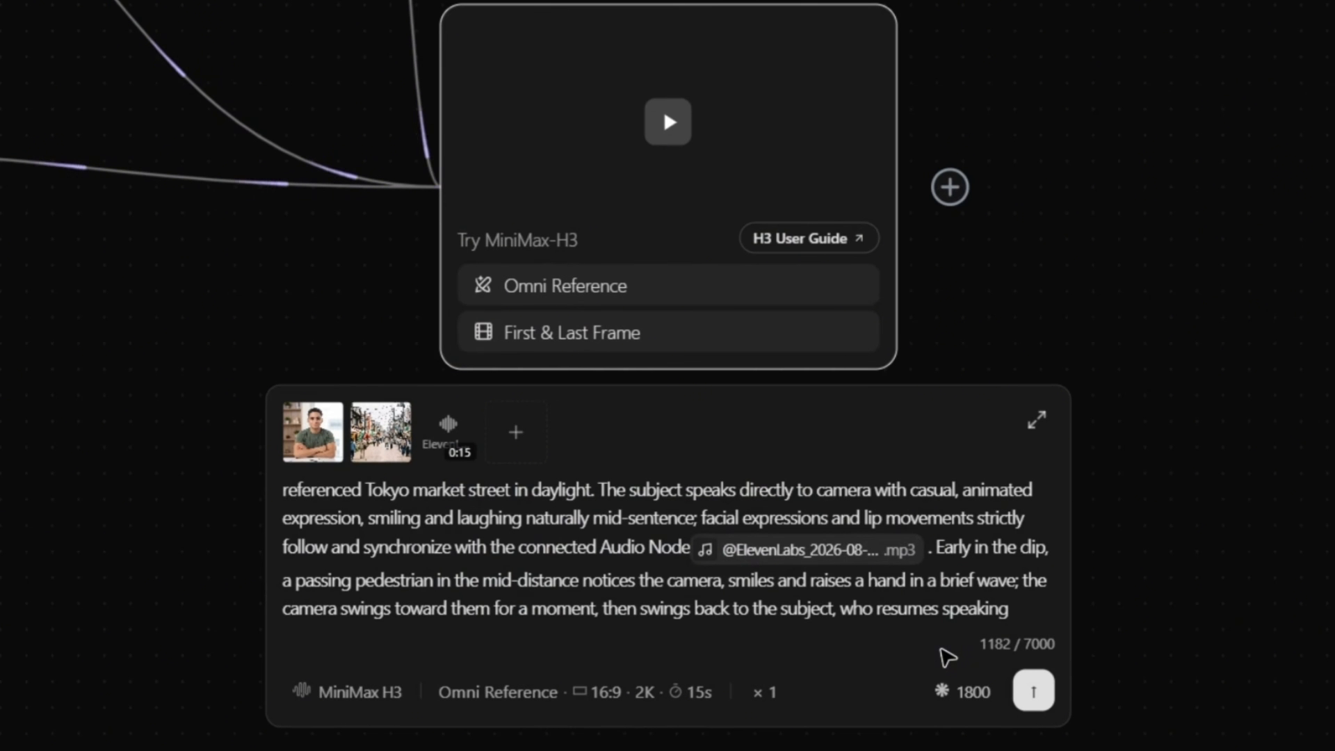
pyautogui.click(363, 707)
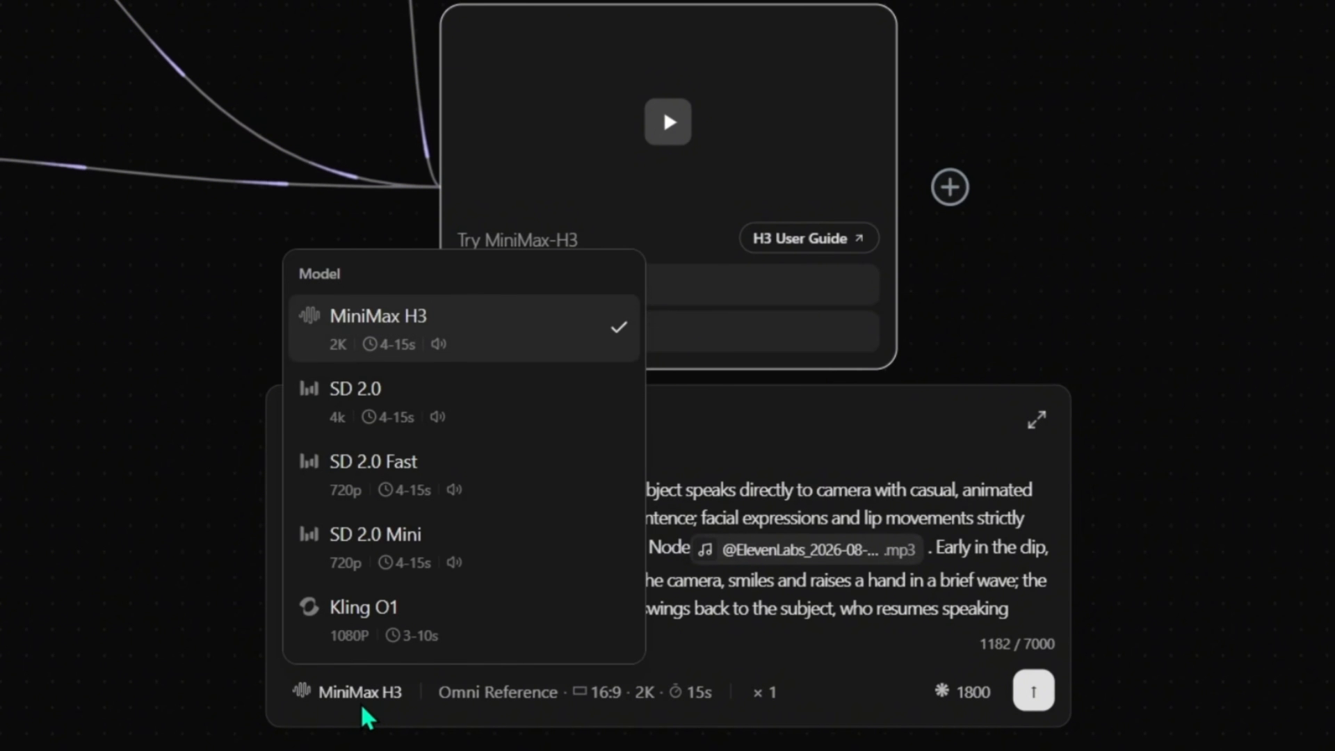
pyautogui.click(362, 707)
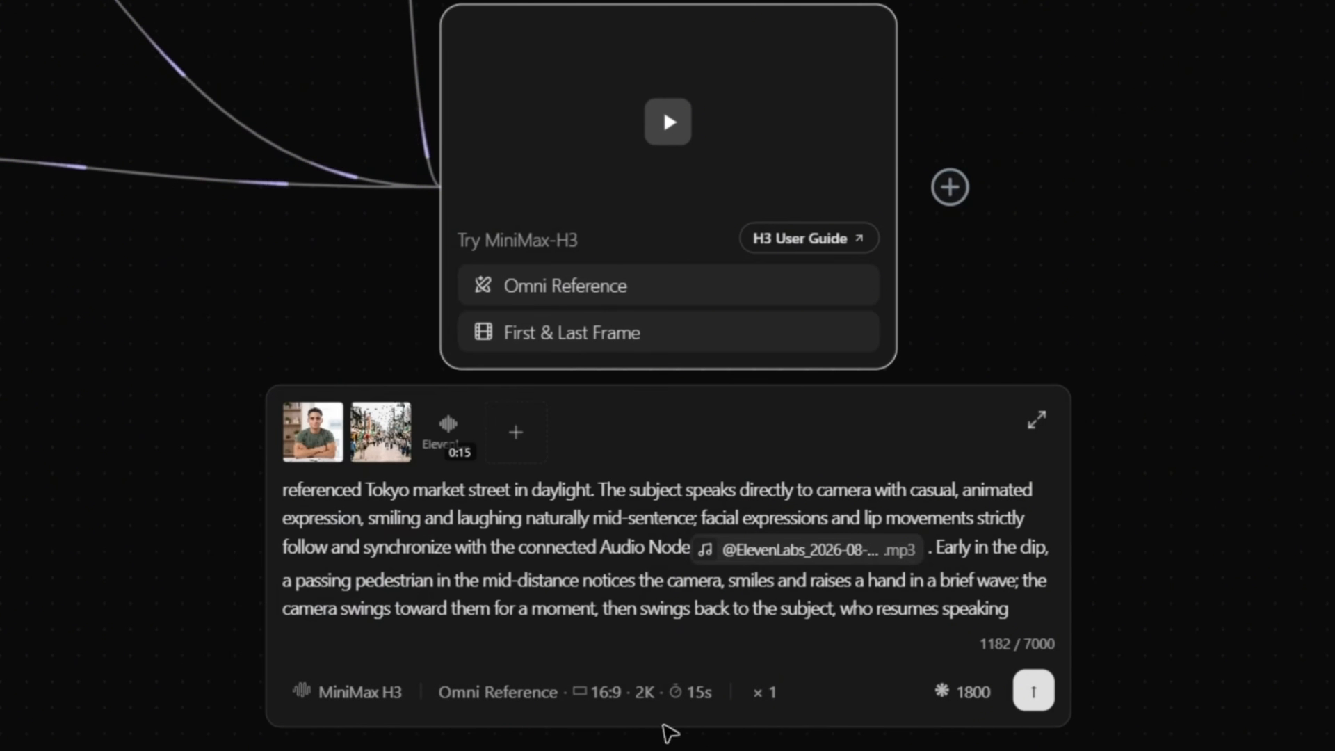
pyautogui.click(1032, 692)
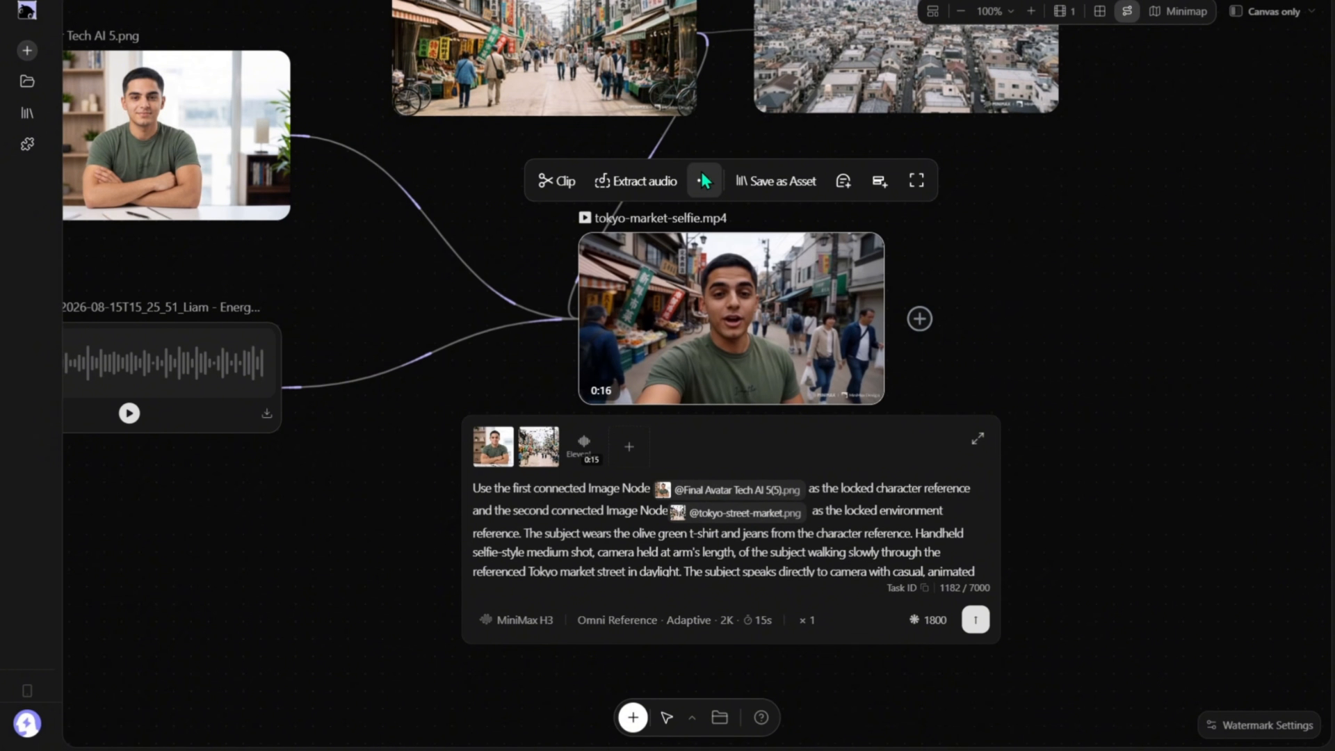
# Capture the final frame of tokyo-market-selfie.mp4 as a new image on the canvas.
pyautogui.click(704, 179)
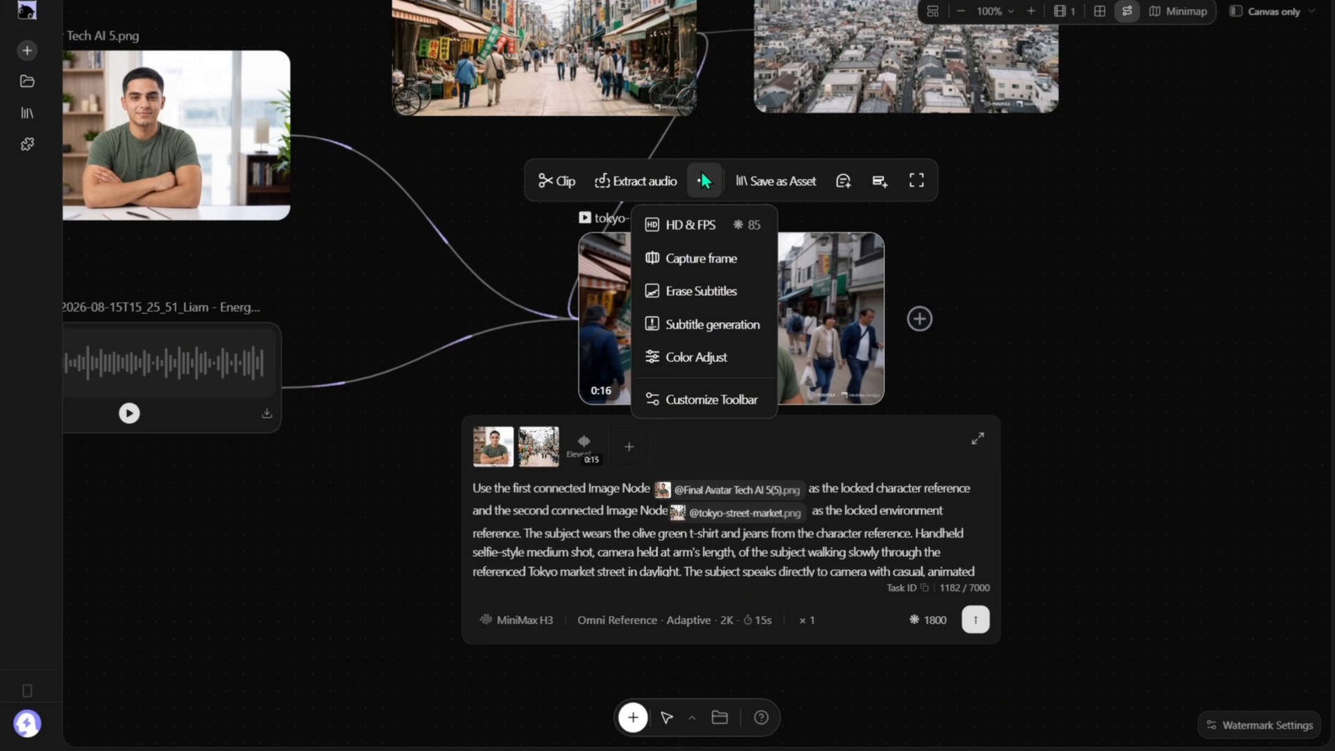
pyautogui.click(715, 260)
pyautogui.click(888, 563)
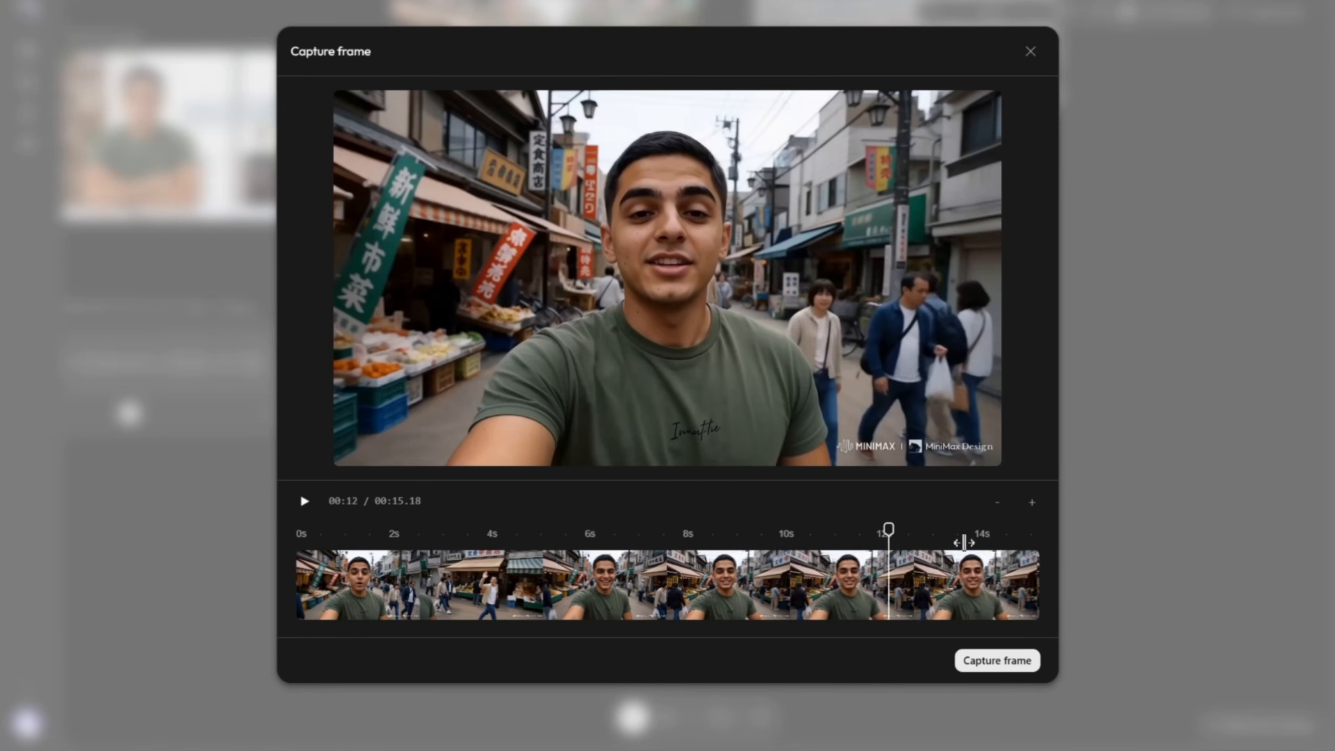
pyautogui.moveTo(963, 543); pyautogui.dragTo(1061, 554)
pyautogui.click(987, 664)
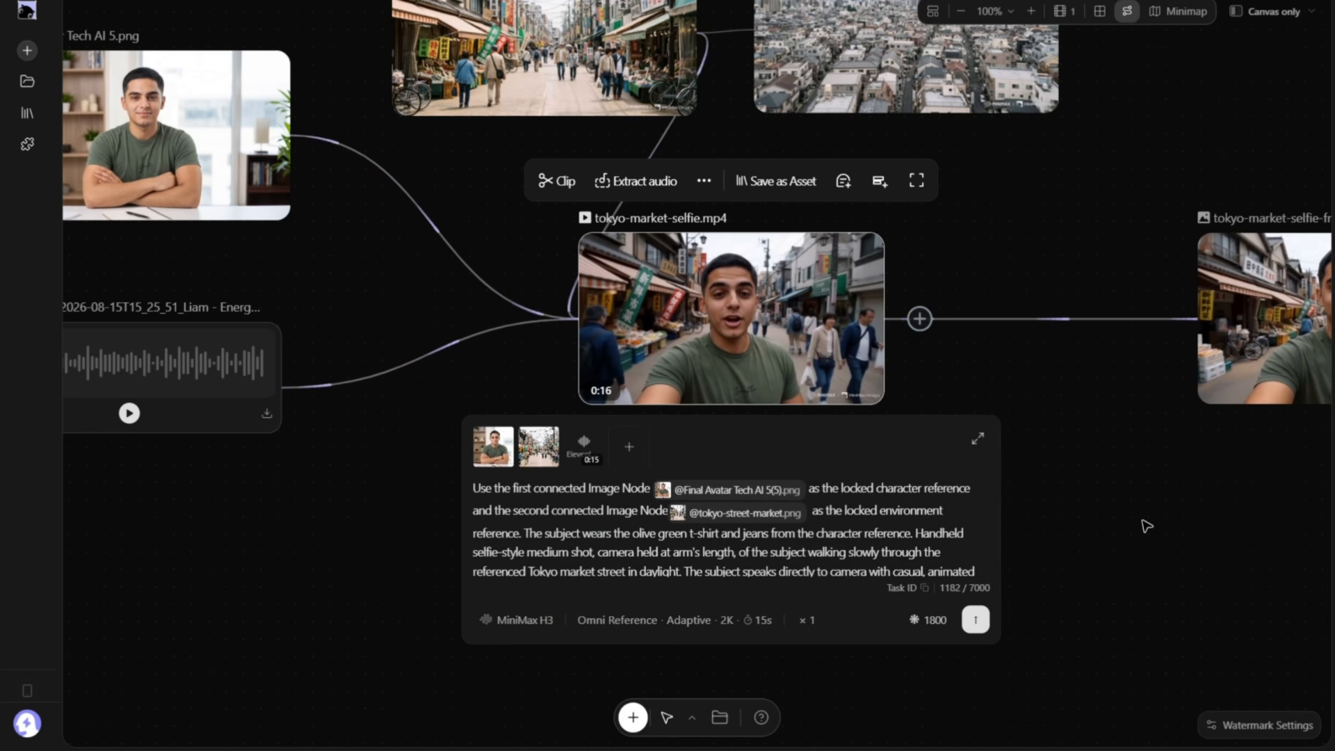
# Add a new video node on the empty canvas near the captured selfie frame and place it above that frame.
pyautogui.moveTo(1147, 526); pyautogui.dragTo(545, 626)
pyautogui.rightClick(870, 179)
pyautogui.click(901, 224)
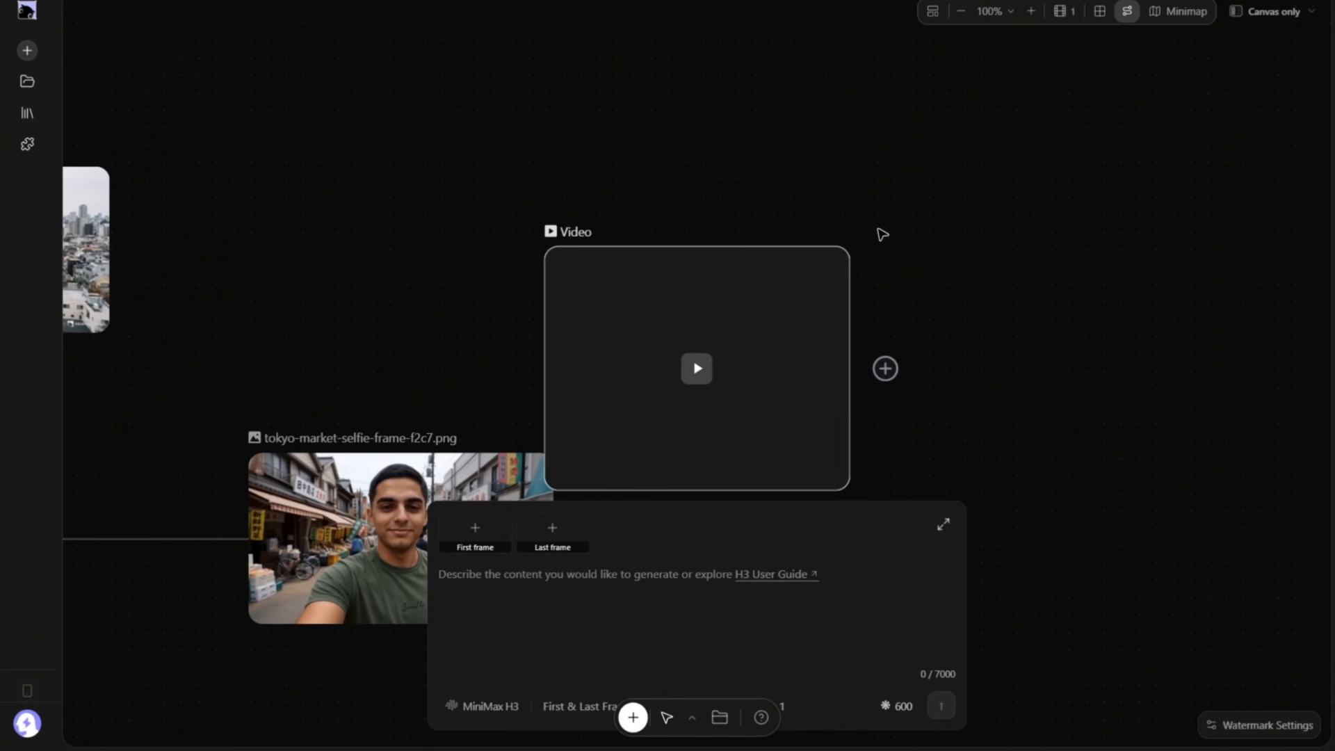
pyautogui.moveTo(765, 334); pyautogui.dragTo(726, 168)
# Connect the captured selfie frame as first frame and the Tokyo aerial image as last frame, using First & Last Frame generation mode.
pyautogui.moveTo(322, 289); pyautogui.dragTo(612, 269, button='middle')
pyautogui.click(681, 514)
pyautogui.moveTo(426, 232); pyautogui.dragTo(870, 208)
pyautogui.moveTo(878, 521); pyautogui.dragTo(897, 240)
pyautogui.moveTo(879, 71); pyautogui.dragTo(1026, 93)
pyautogui.moveTo(865, 239); pyautogui.dragTo(658, 227, button='middle')
pyautogui.click(708, 358)
pyautogui.click(837, 422)
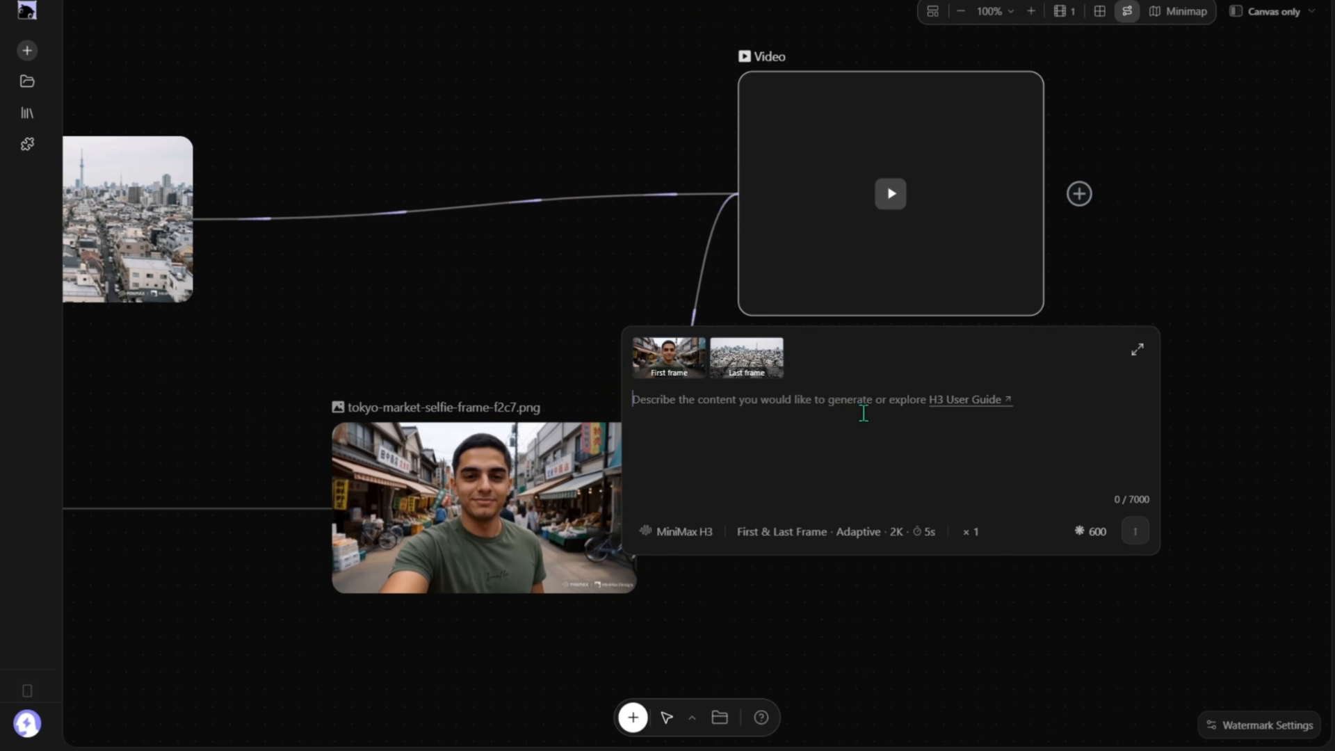
pyautogui.click(840, 533)
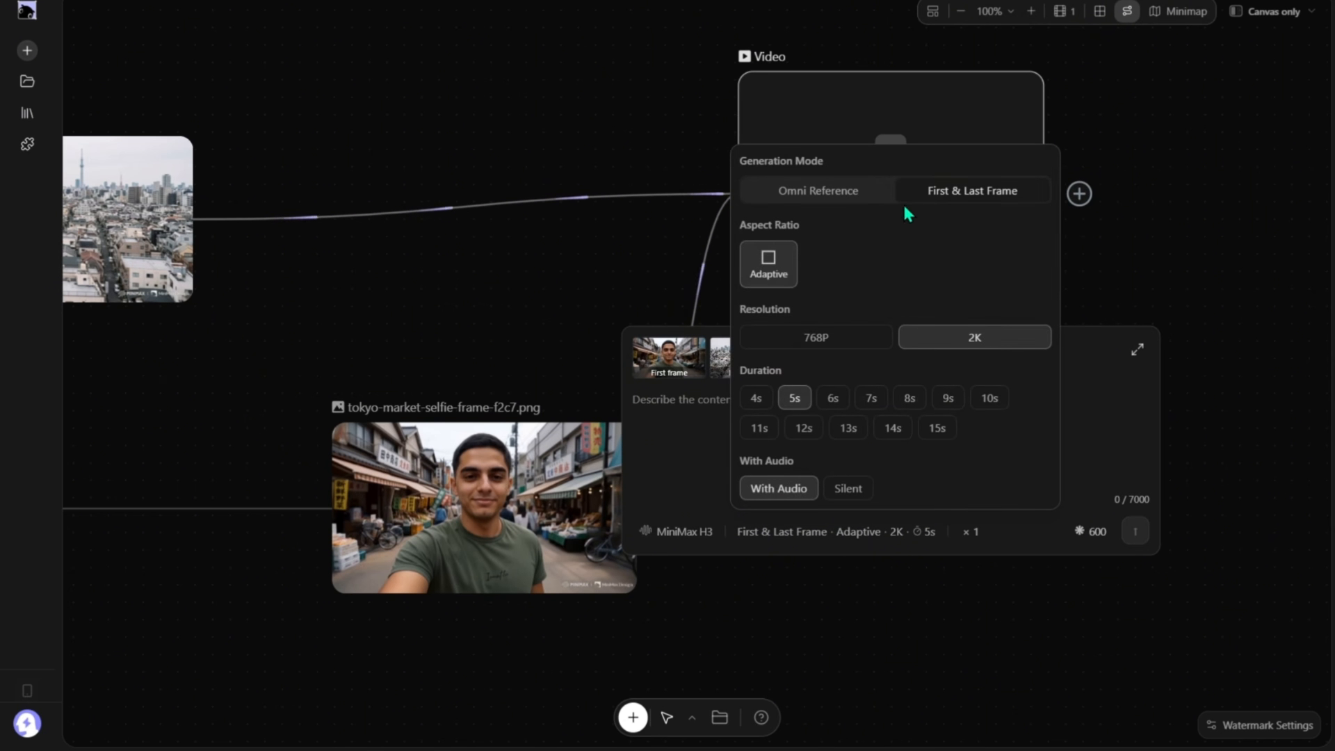
pyautogui.click(939, 197)
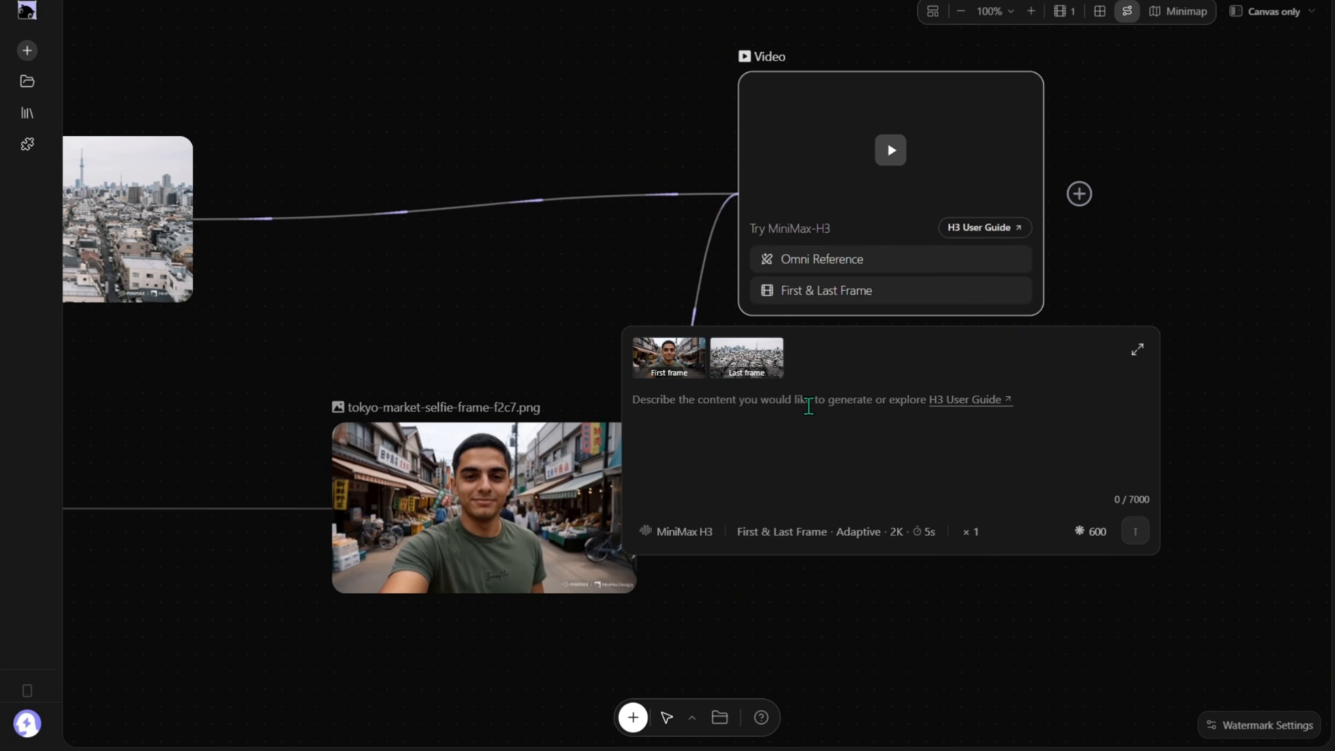
# Write the video prompt continuing from the selfie frame, with one steady upward camera rise from the market to the Tokyo cityscape in overcast daylight.
pyautogui.write('Use the connected  Node@[tokyo-market-selfie-frame-5292.png]  as the continuation source — continue directly from its final frame, preserving the same street, crowd, lighting, and colour. Use the connected I')
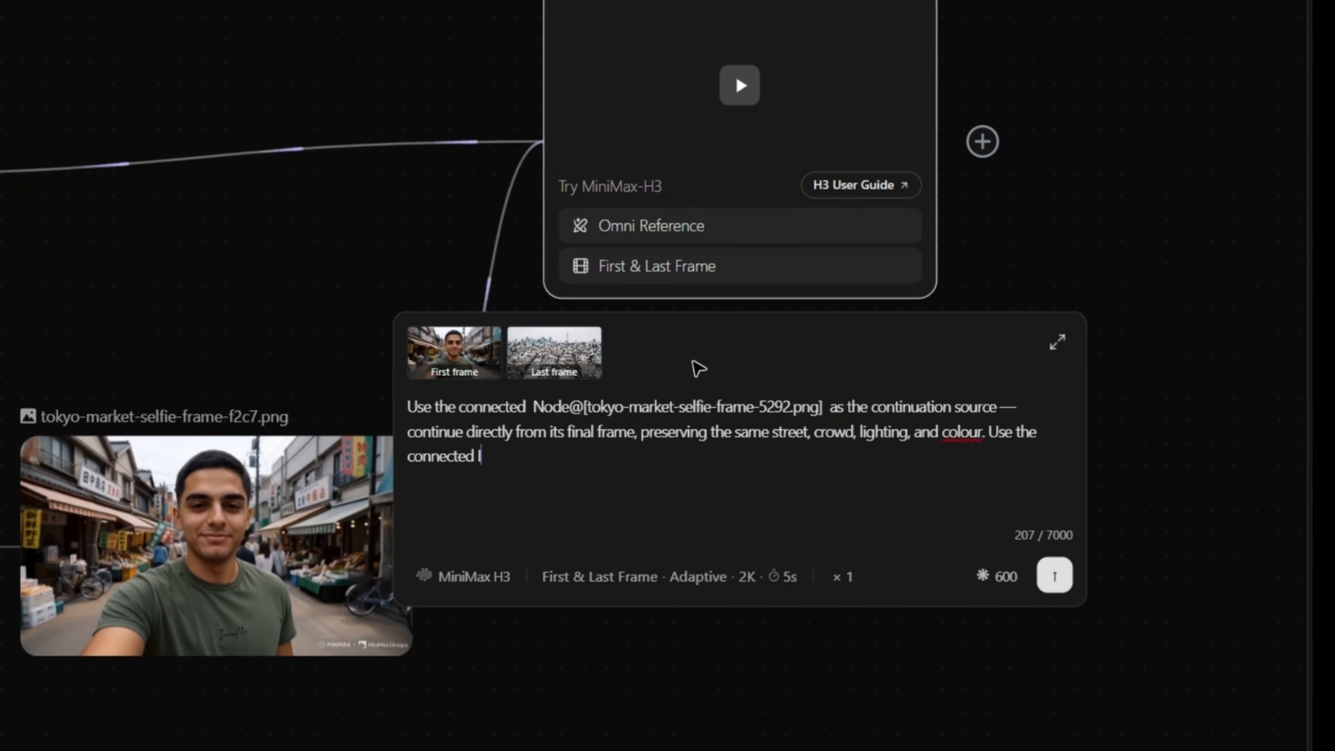
pyautogui.write('mage Node@[tokyo-aerial-view.png]  as the aerial destination reference. The camera rises smoothly upward and away from the subject, who remains below in the market as the stalls and pedestrians fall away, ascending to reveal the wider Tokyo cityscape s')
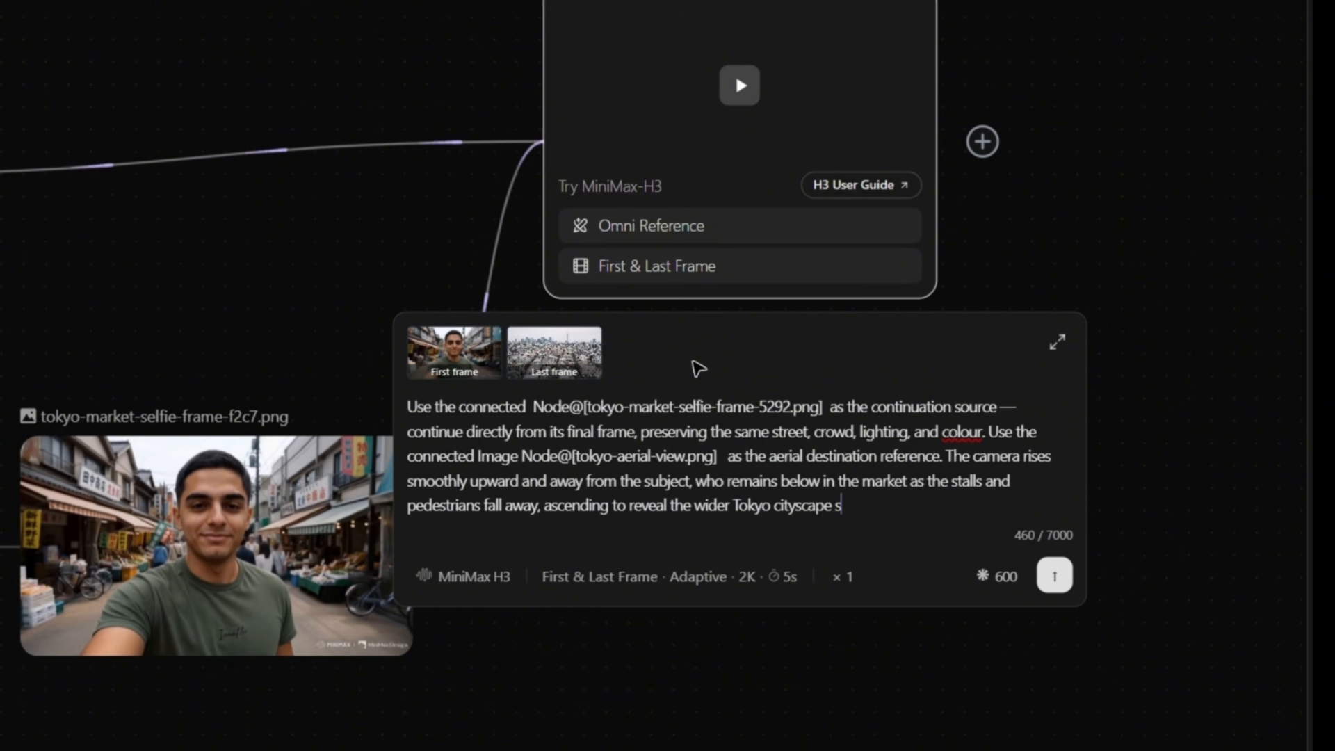
pyautogui.write('tretching to the horizon. Continuous single upward movement, steady and unhurried. Bright overcast daylight throughout. Realistic aerial cinematography, no distortion.')
# Replace both bracketed file names in the prompt with mentions of the tokyo-market-selfie frame image and generate the video.
pyautogui.scroll(3, 932, 514)
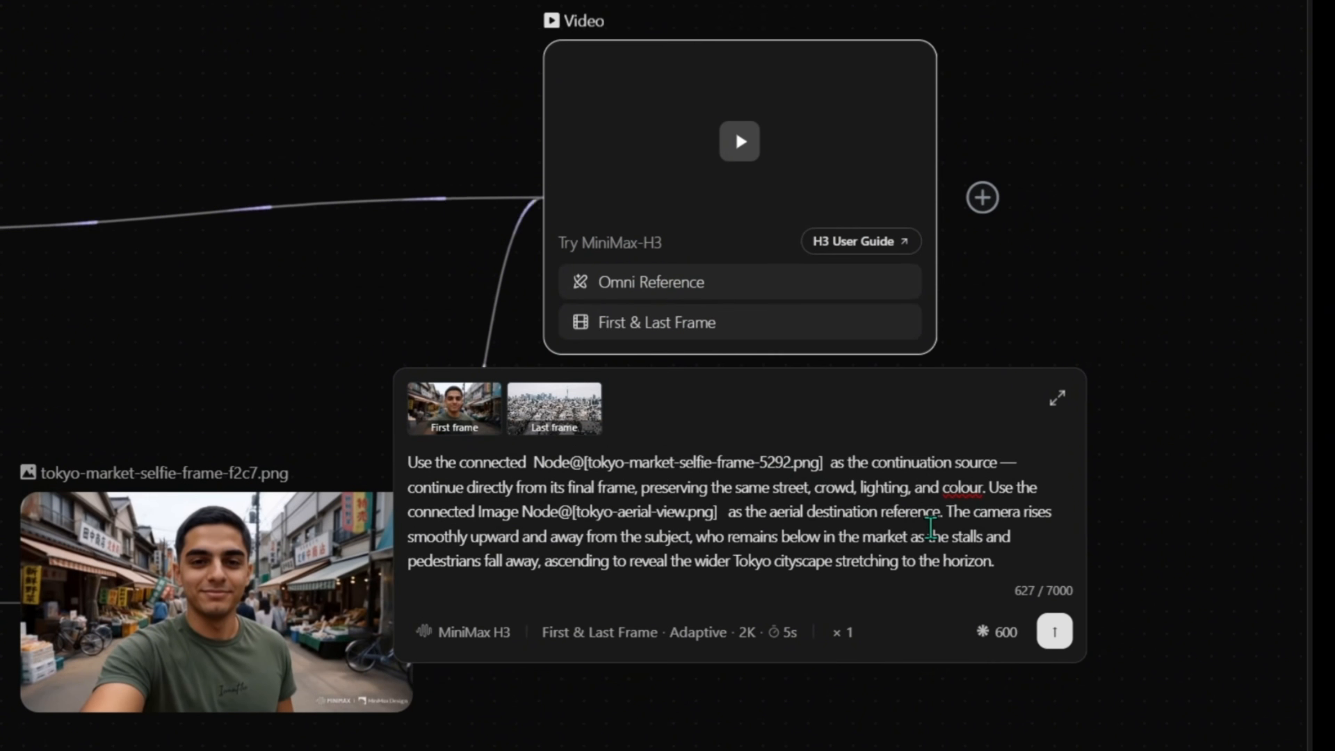
pyautogui.moveTo(821, 462); pyautogui.dragTo(587, 445)
pyautogui.press('BackSpace')
pyautogui.press('Delete')
pyautogui.press('BackSpace')
pyautogui.click(672, 419)
pyautogui.moveTo(655, 516); pyautogui.dragTo(502, 516)
pyautogui.press('BackSpace')
pyautogui.click(556, 477)
pyautogui.click(1051, 632)
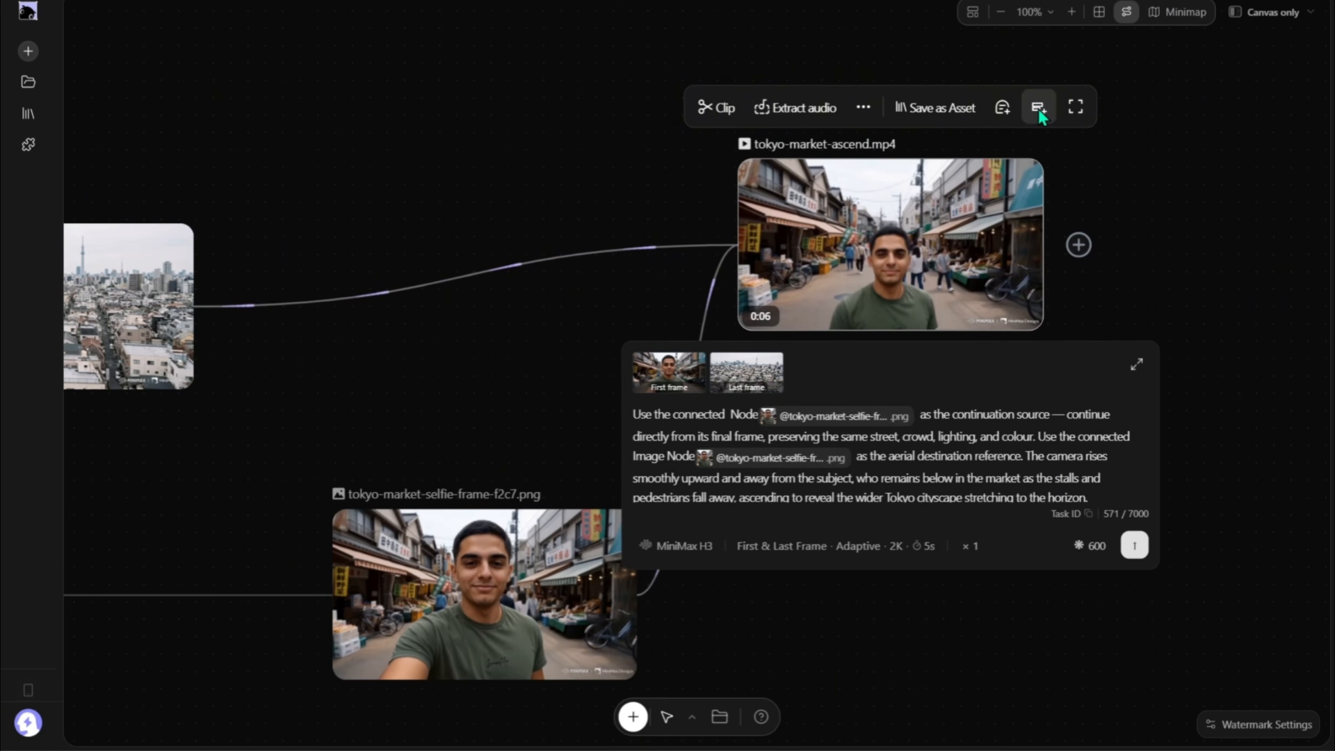
# Add tokyo-market-ascend.mp4 to the timeline and render the assembled video.
pyautogui.click(1038, 109)
pyautogui.press('space')
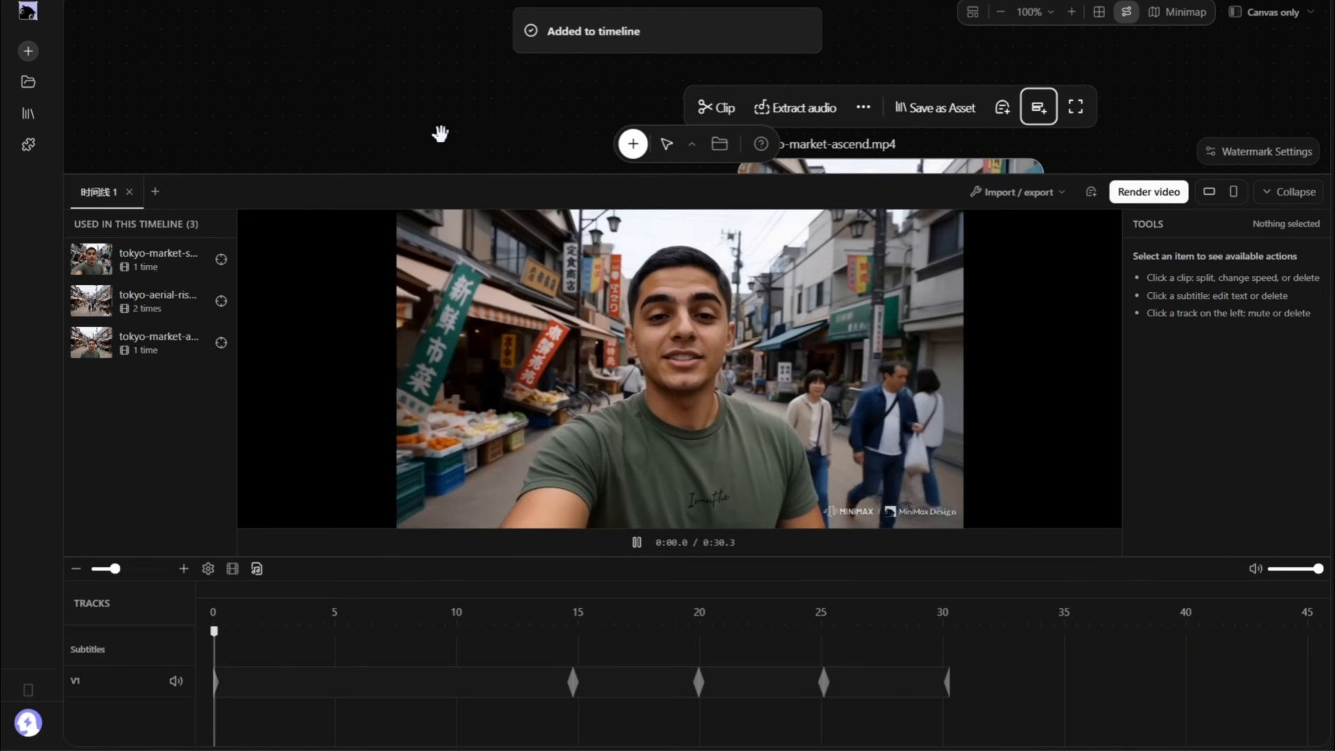
pyautogui.moveTo(572, 95); pyautogui.dragTo(842, 75)
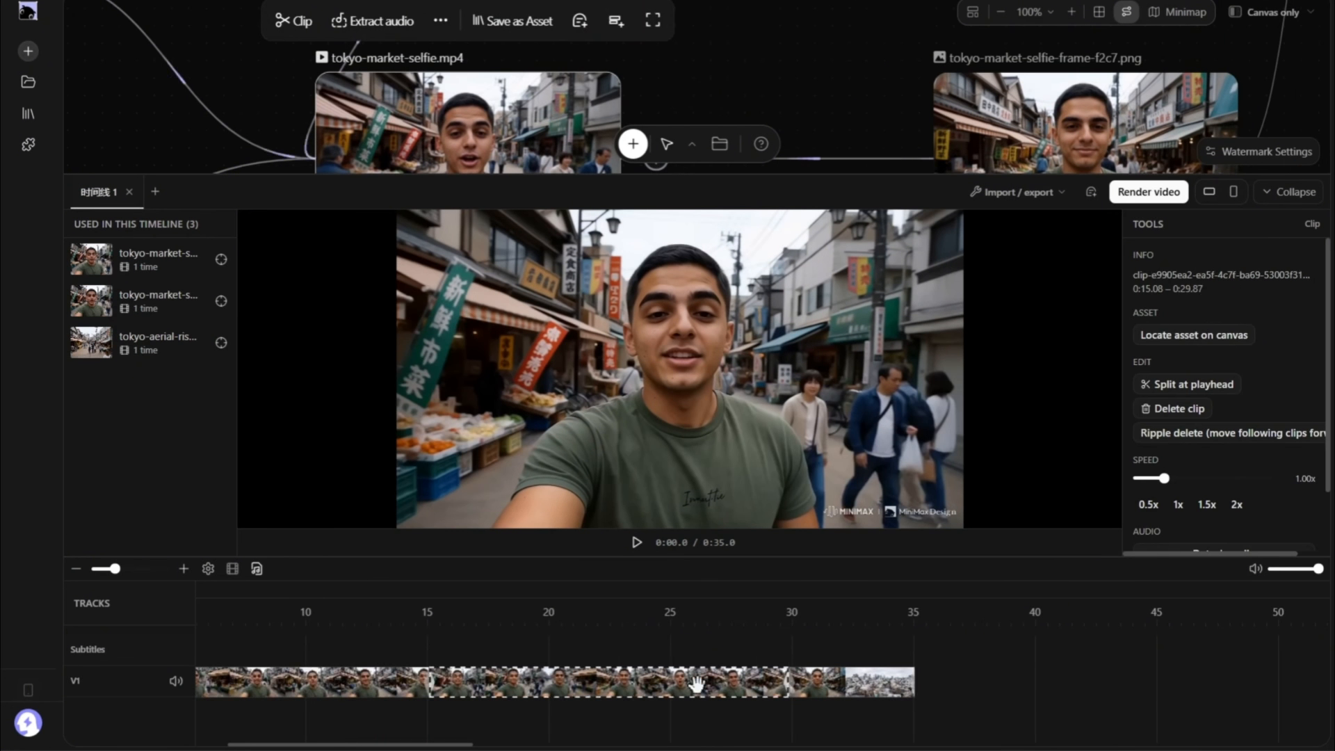
pyautogui.click(1146, 198)
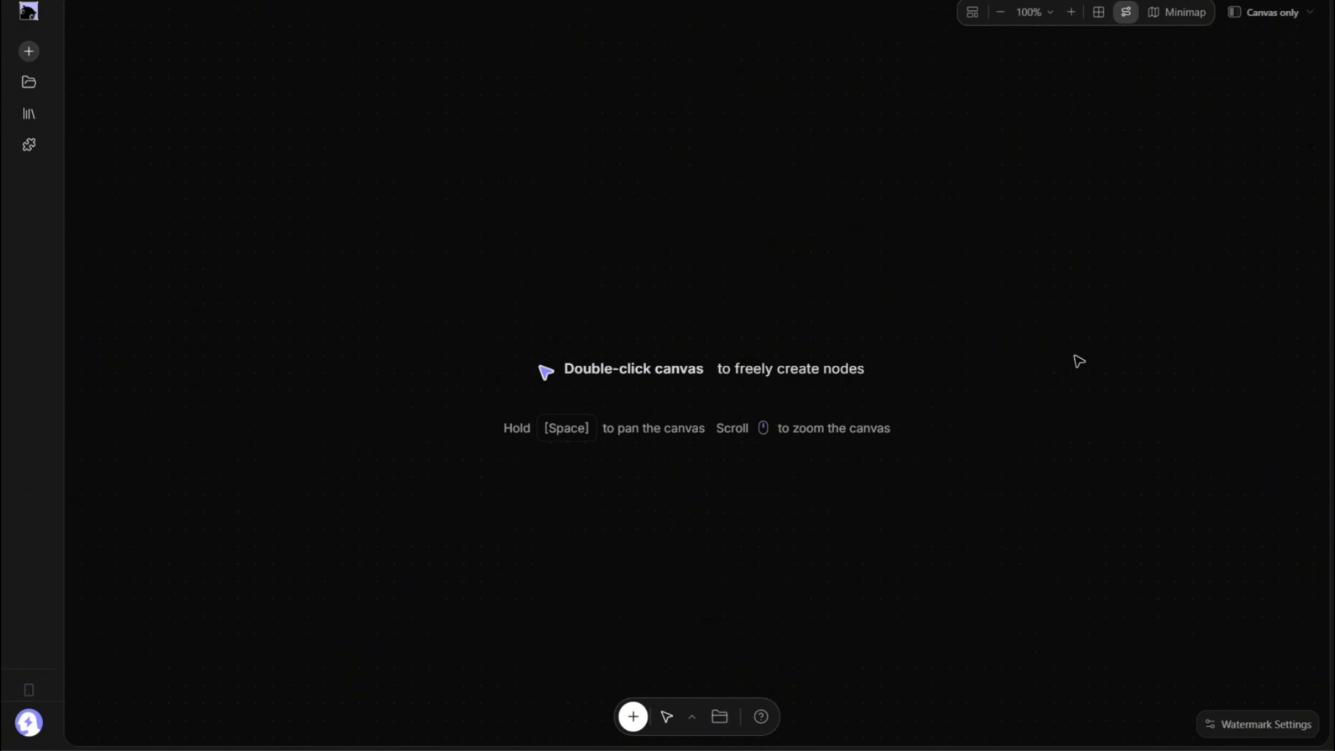
# Find the Minimalist Product Ad Generator among the E-Commerce skills and try it in chat.
pyautogui.moveTo(50, 188)
pyautogui.click(54, 145)
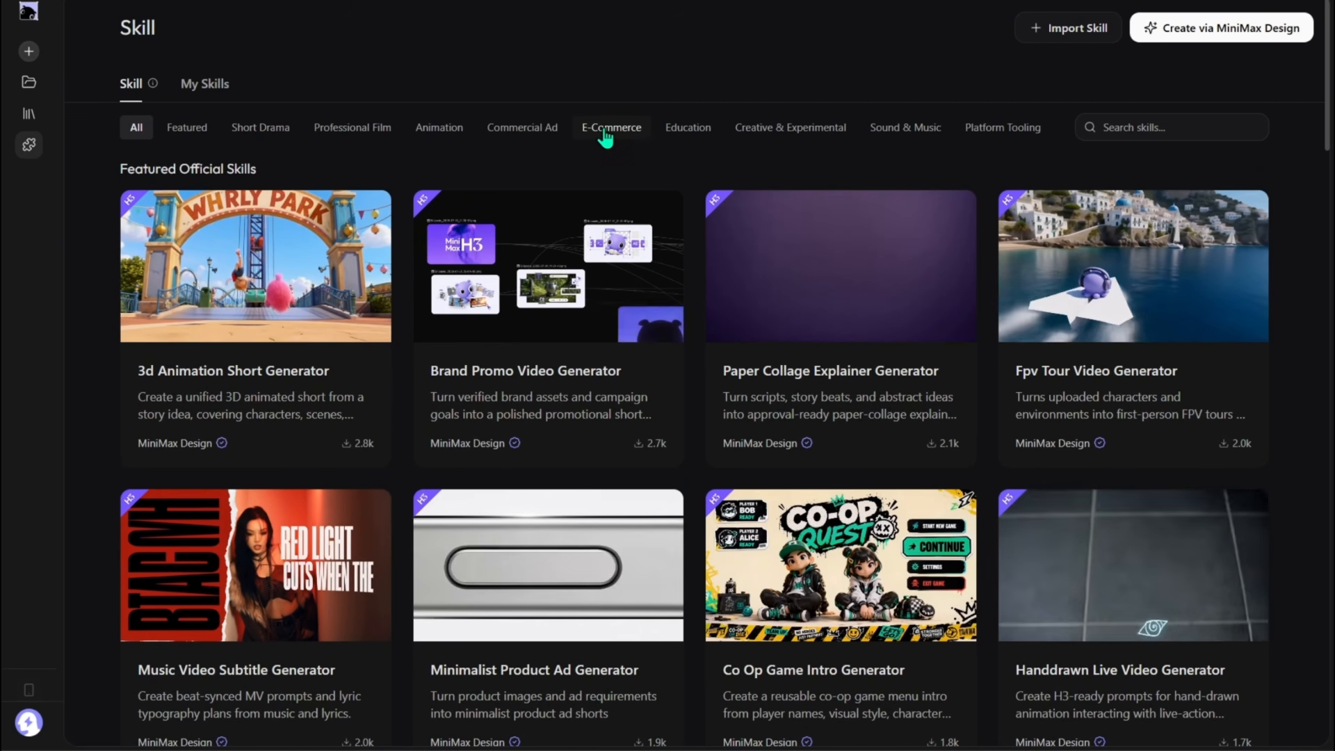
pyautogui.click(605, 132)
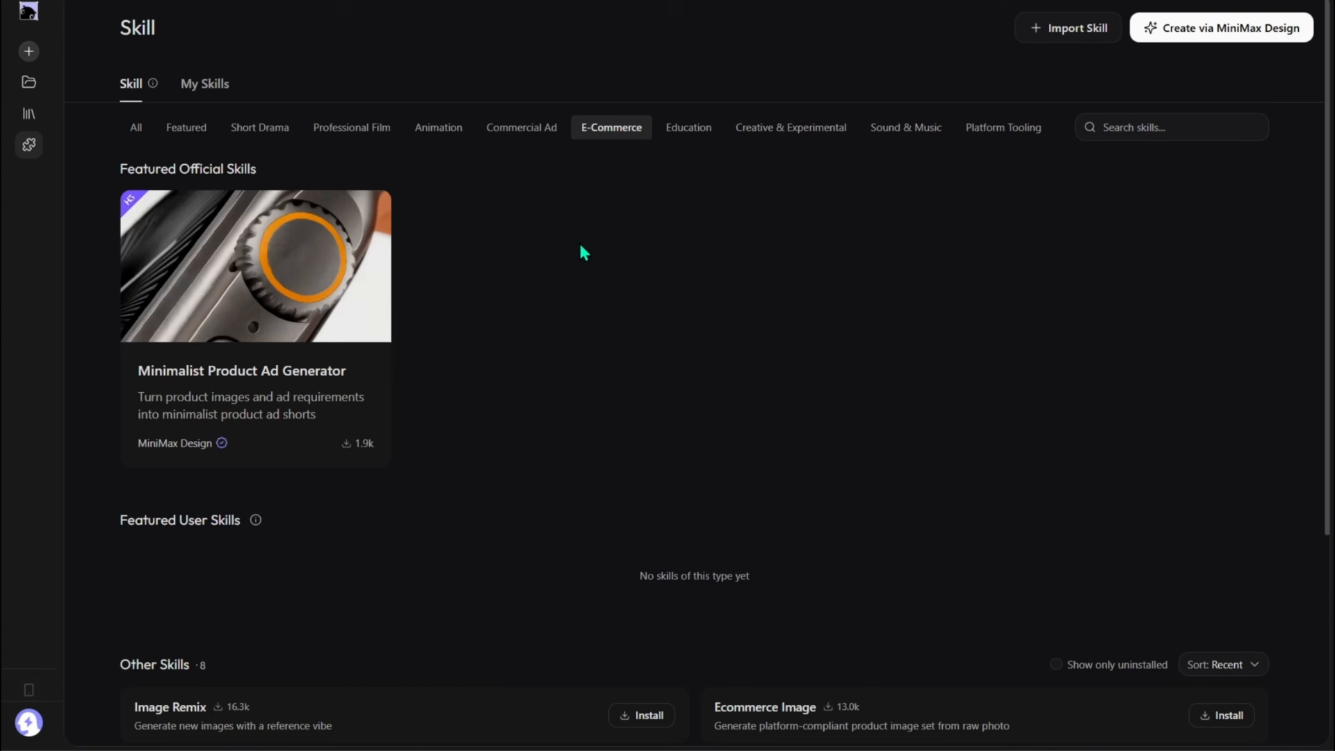
pyautogui.moveTo(356, 270)
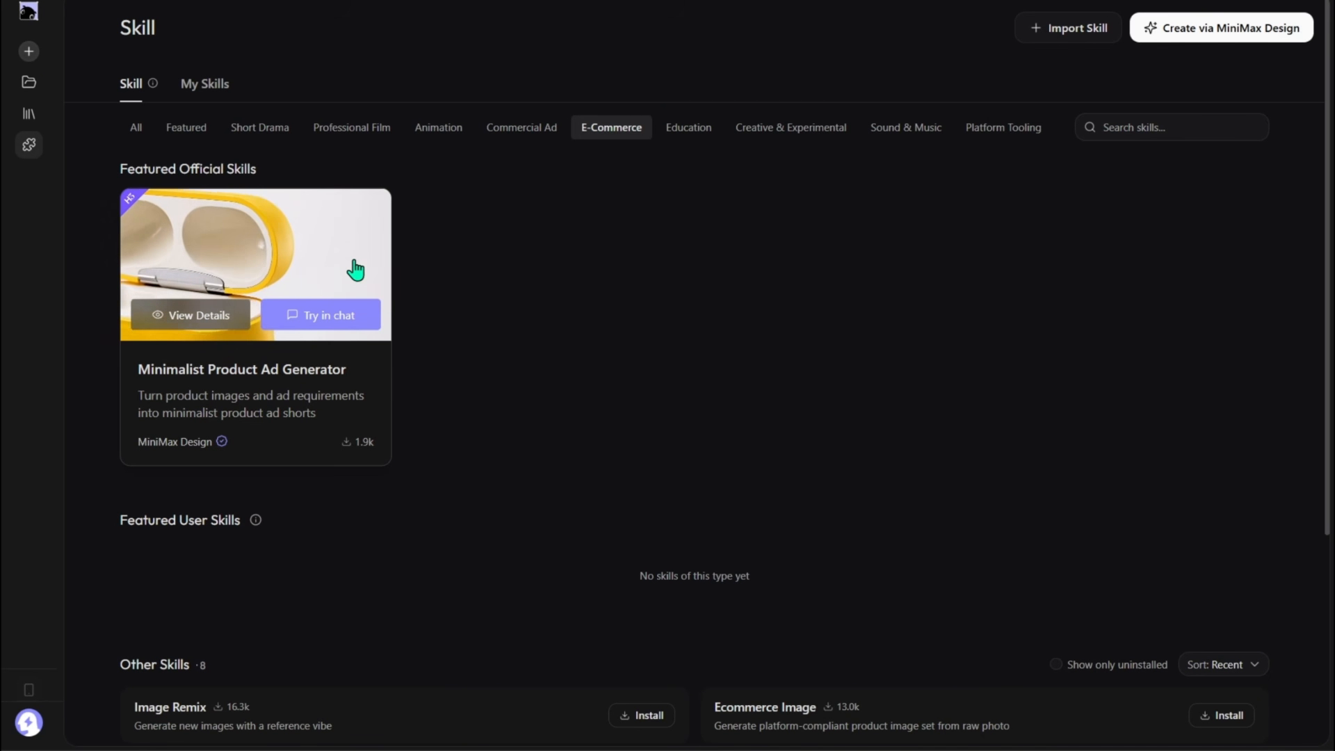
pyautogui.click(344, 310)
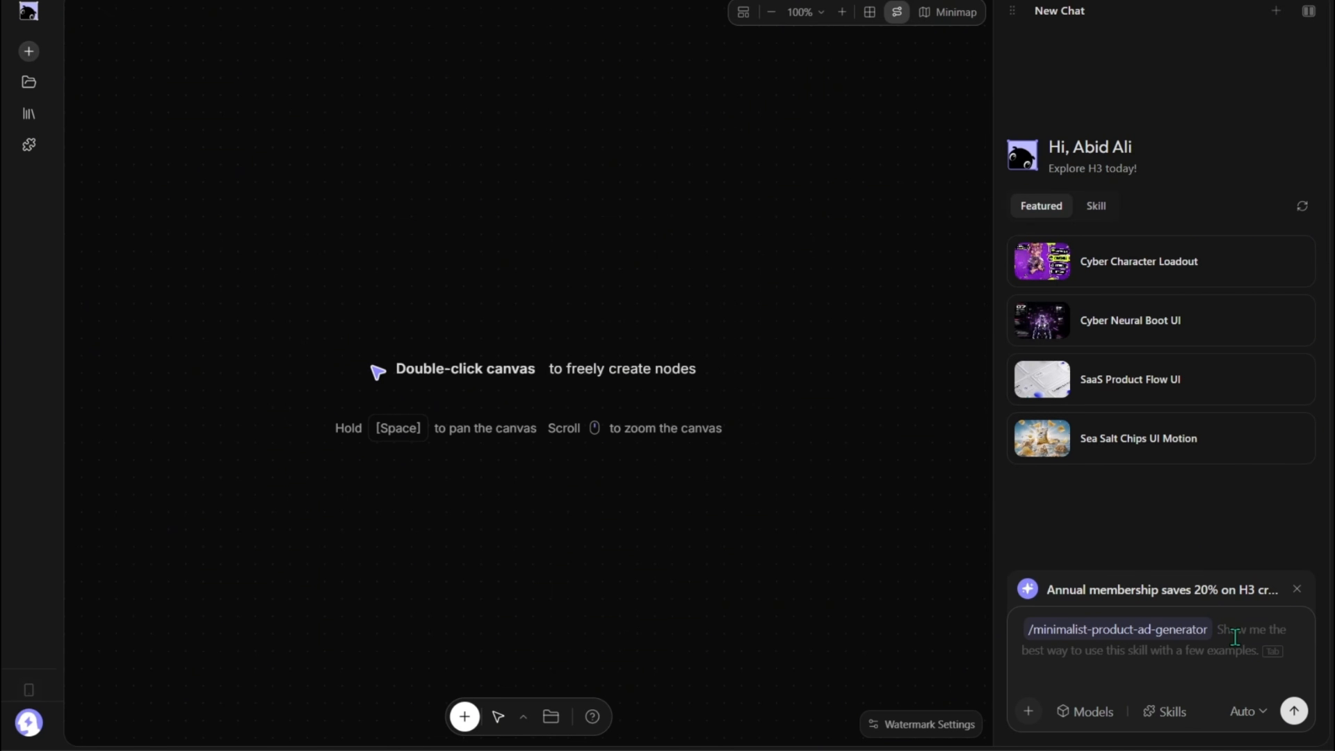
# Add an image node to the empty canvas and position it with its prompt ready for input.
pyautogui.doubleClick(507, 197)
pyautogui.click(556, 256)
pyautogui.moveTo(589, 337); pyautogui.dragTo(308, 258)
pyautogui.click(273, 515)
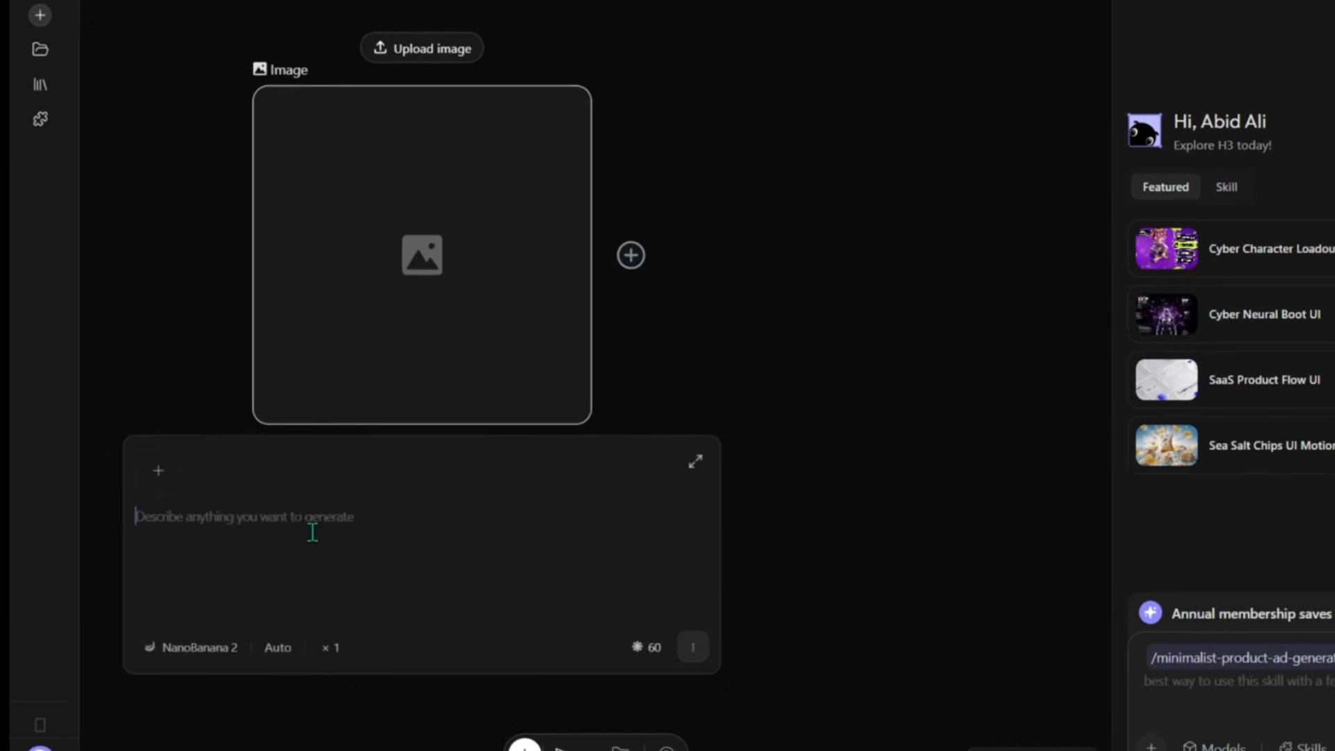
# Generate a studio product image of a wireless 65 percent RGB gaming keyboard with a metal knob and "TechGarage" branding on a dark background.
pyautogui.write('Studio product photograph of a wireless 65 percent compact gaming mechanical keyboard, no numpad, shot at a low three-quarter angle on')
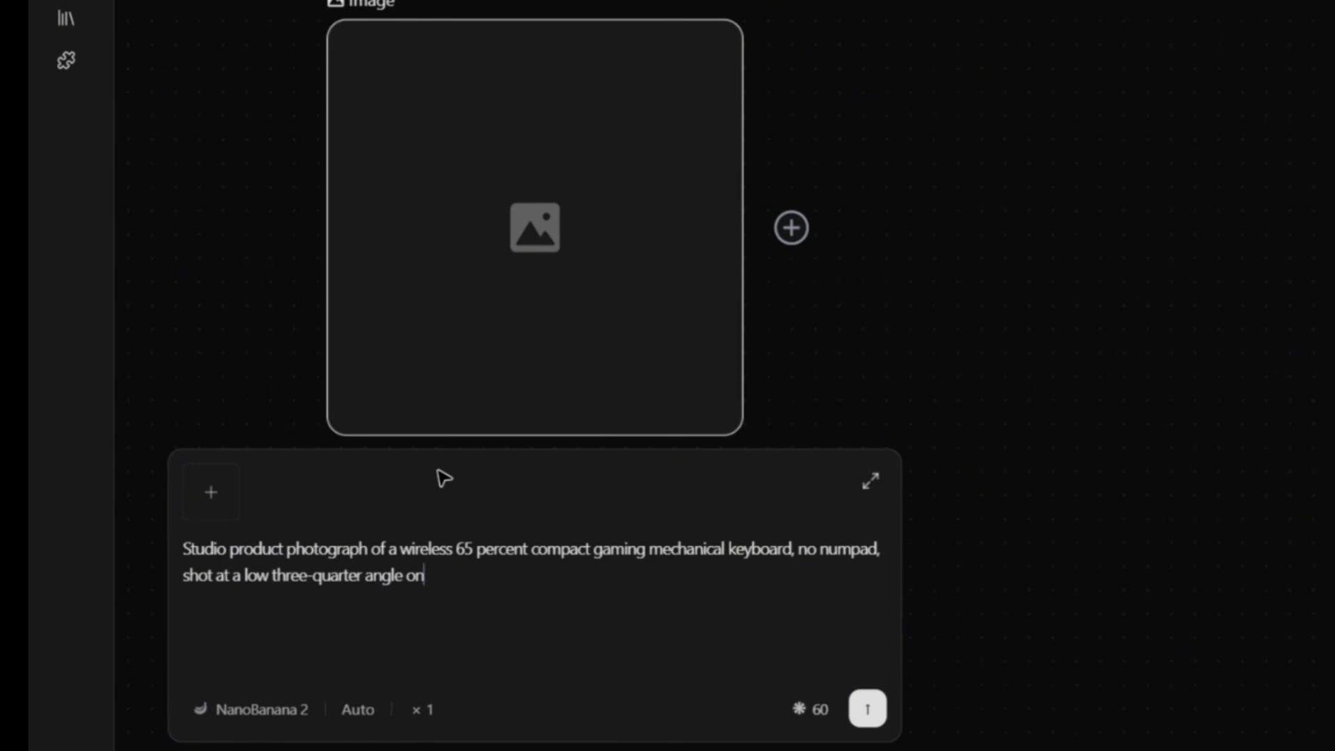
pyautogui.write(' a plain dark background. Floating keycap design on a black aluminium case, per-key RGB backlighting glowing between the keys, the WASD key')
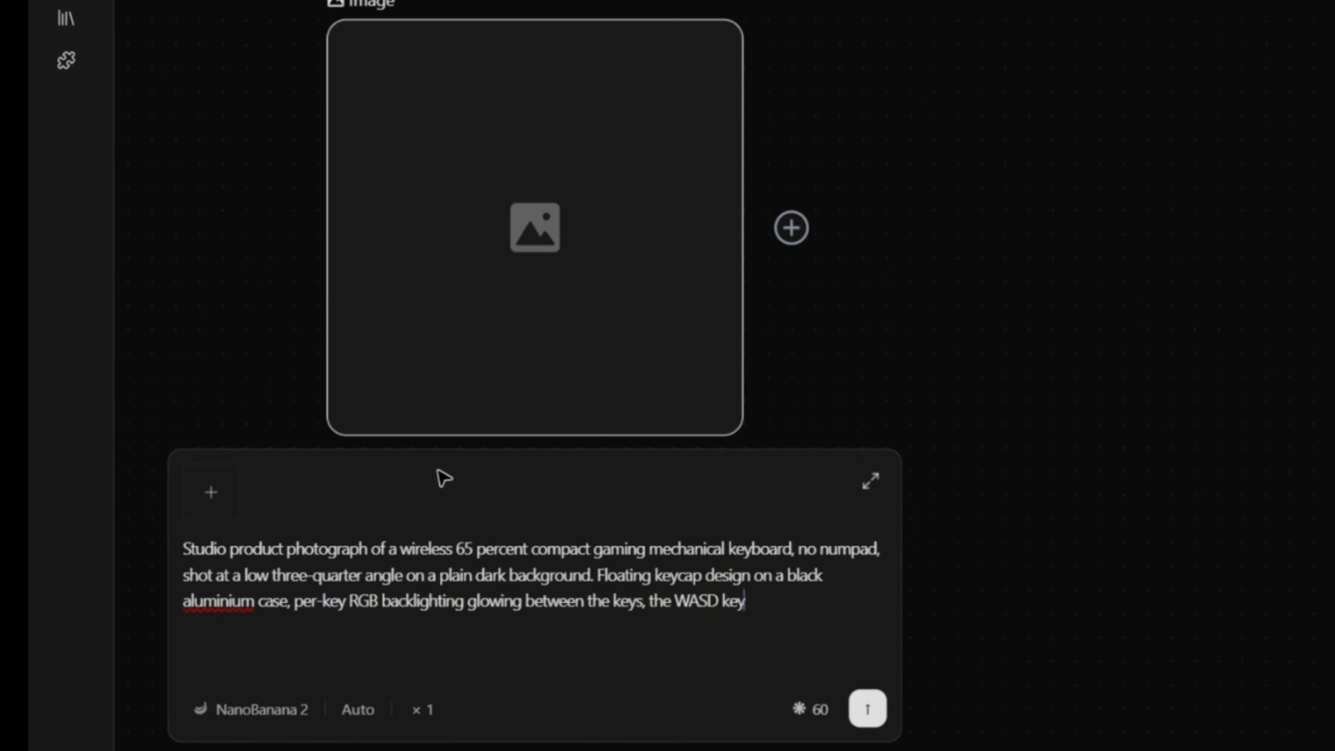
pyautogui.write('s in a contrasting accent colour, a metal control knob in the top right corner, doubleshot keycaps with crisp legends. Completely wireless w')
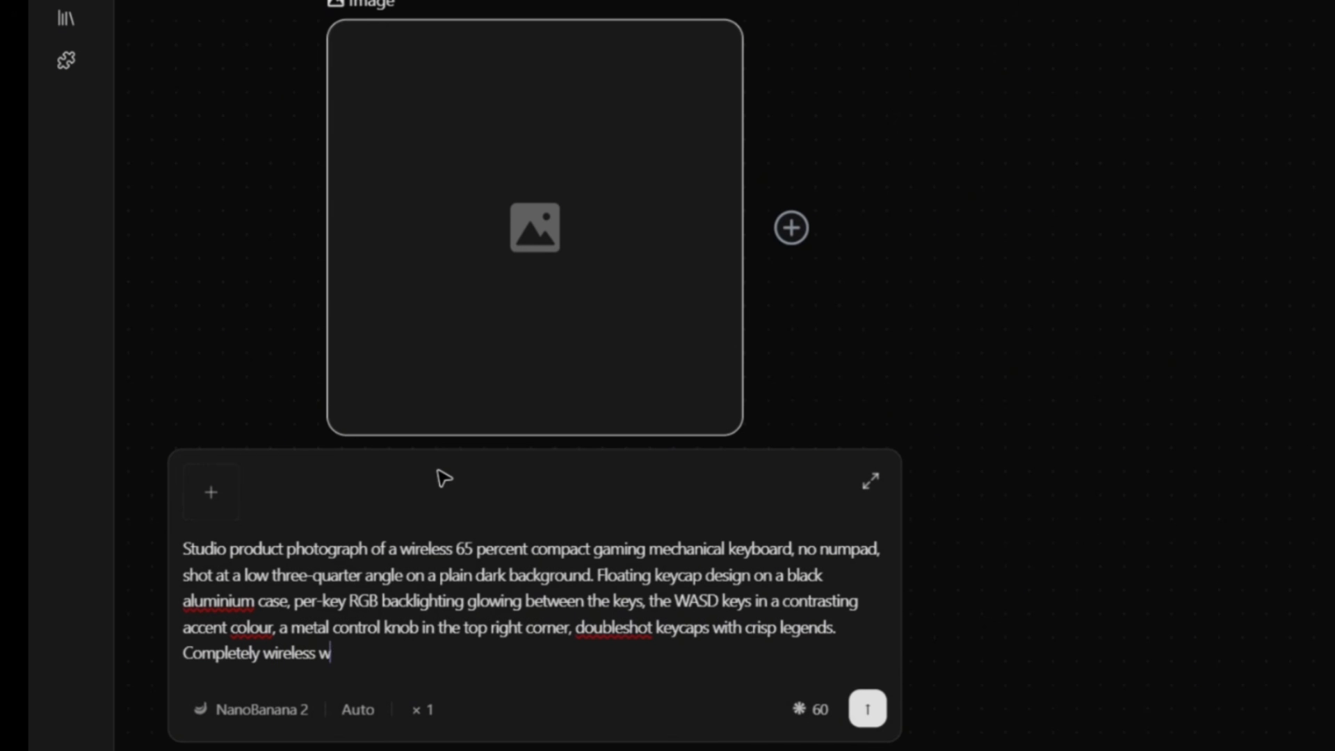
pyautogui.write('ith no cable attached. The brand name "TechGarage" printed clearly and sharply on the top bezel in clean modern sans-serif type. Professional studio lighting with soft highlights, sharp focus throughout, 2K')
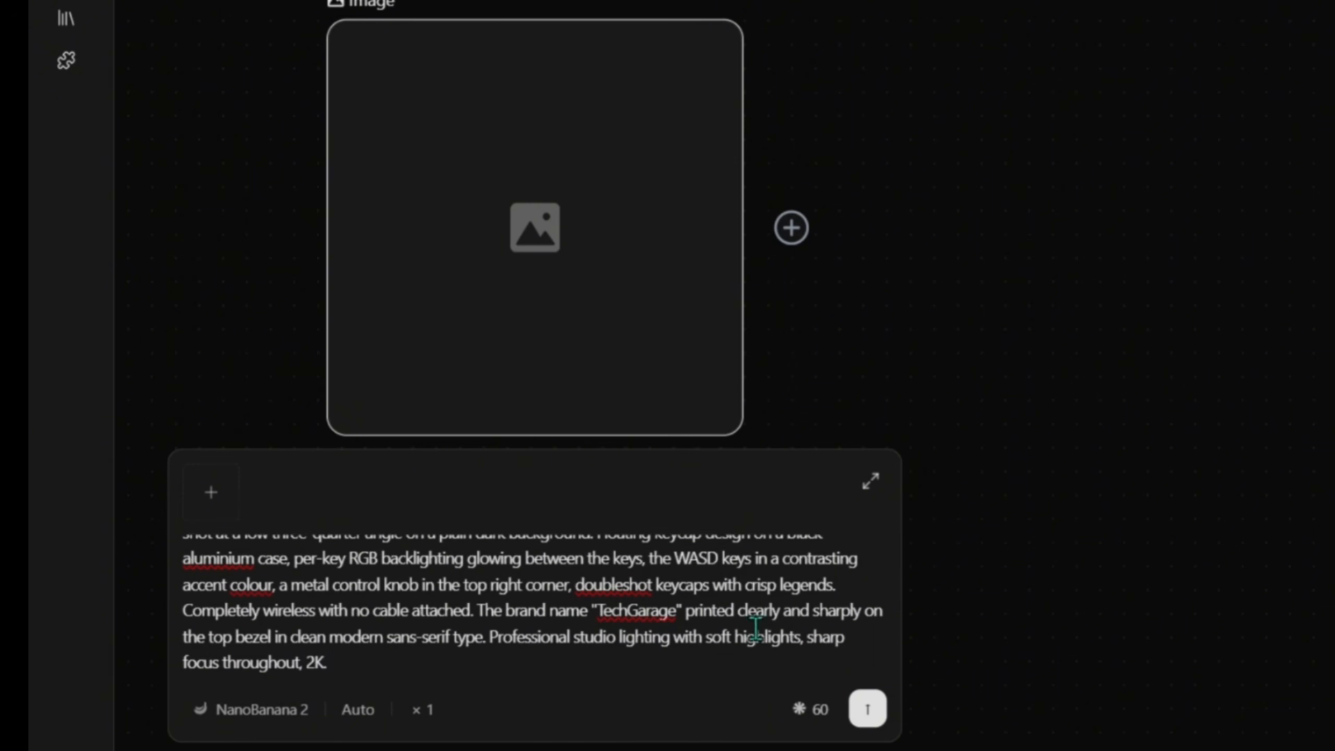
pyautogui.click(869, 708)
# Add an image node and generate a studio photo of a wireless honeycomb gaming mouse with warm RGB, side buttons and "TechGarage" branding.
pyautogui.doubleClick(924, 494)
pyautogui.click(1003, 650)
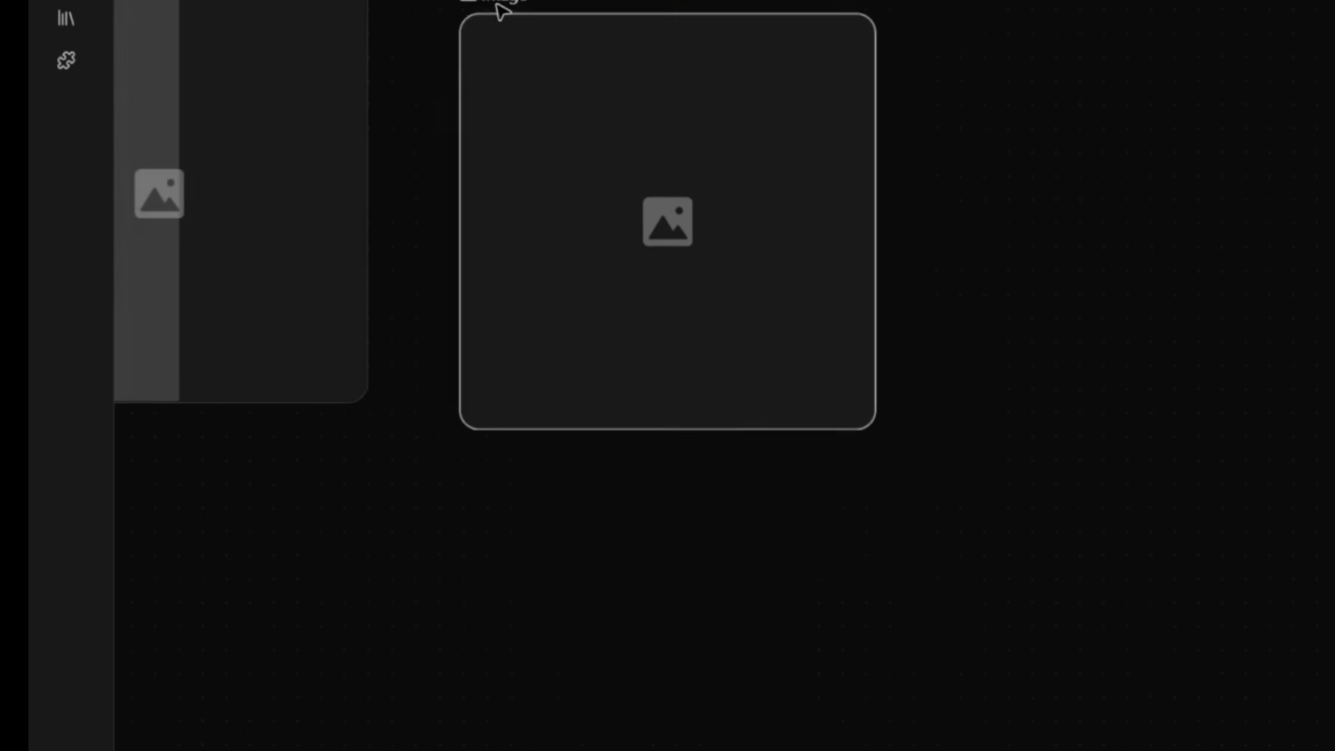
pyautogui.write('Studio product photograph of a wireless lightweight gaming mouse with a honeycomb shell, shot at a three-quarter angle on a plain dark b')
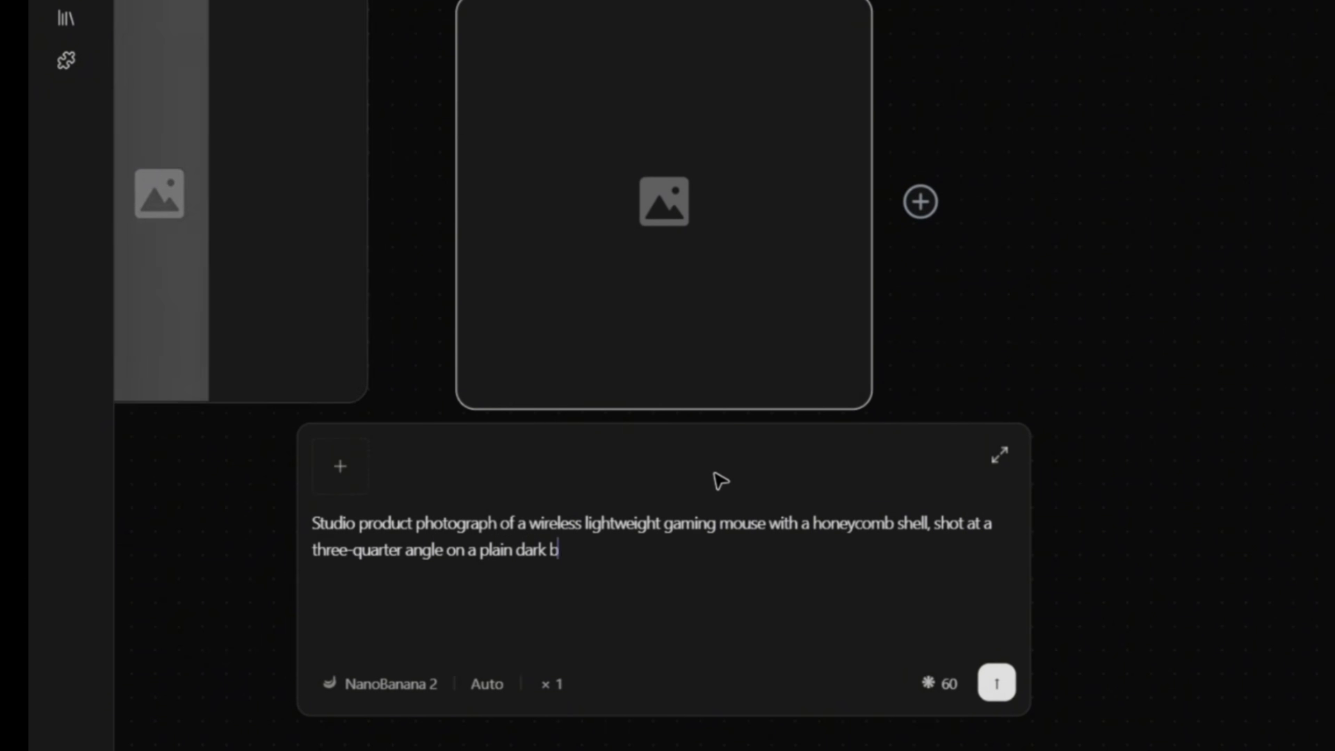
pyautogui.write('ackground. Sculpted right-handed ergonomic body, visible internal structure through the perforated shell glowing with warm RGB, two programmable side buttons, textured ')
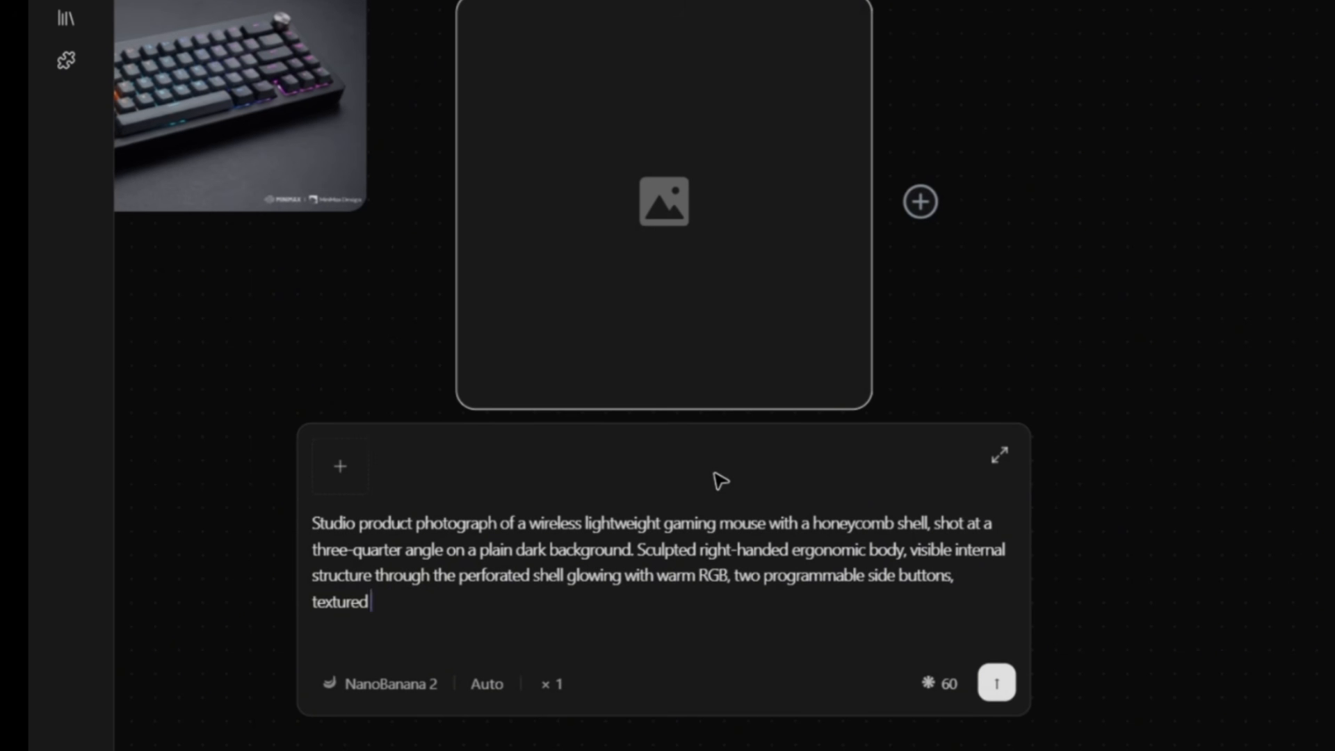
pyautogui.write('side grips, low-profile scroll wheel. Completely wireless with no cable attached. The brand name "TechGarage" printed clearly and sharply on the rear of the top shell in clean modern sans-serif type. Professional studio lighting with soft highlights, sharp focus throughout, 2K.')
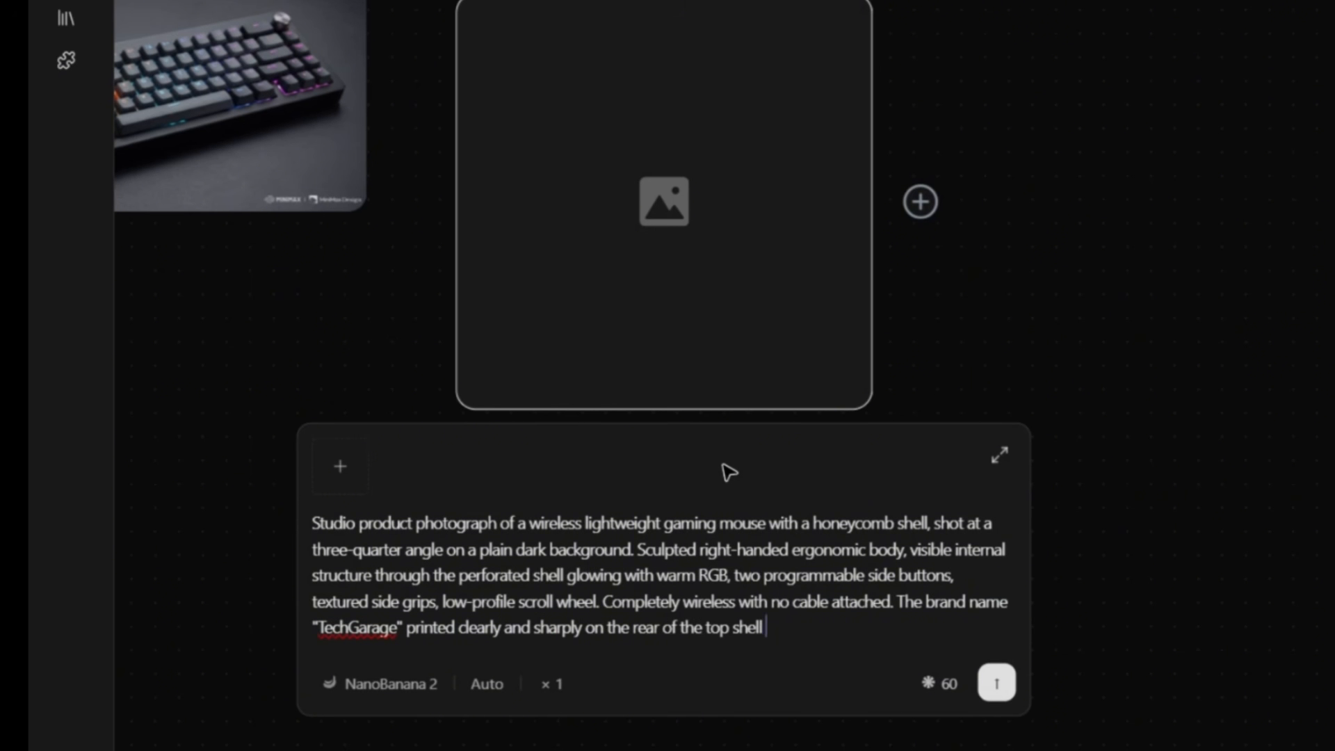
pyautogui.click(996, 684)
# Add another image node and generate a matte black wireless over-ear gaming headset with boom microphone, RGB ring and "TechGarage" on a dark background.
pyautogui.rightClick(1036, 276)
pyautogui.click(1102, 345)
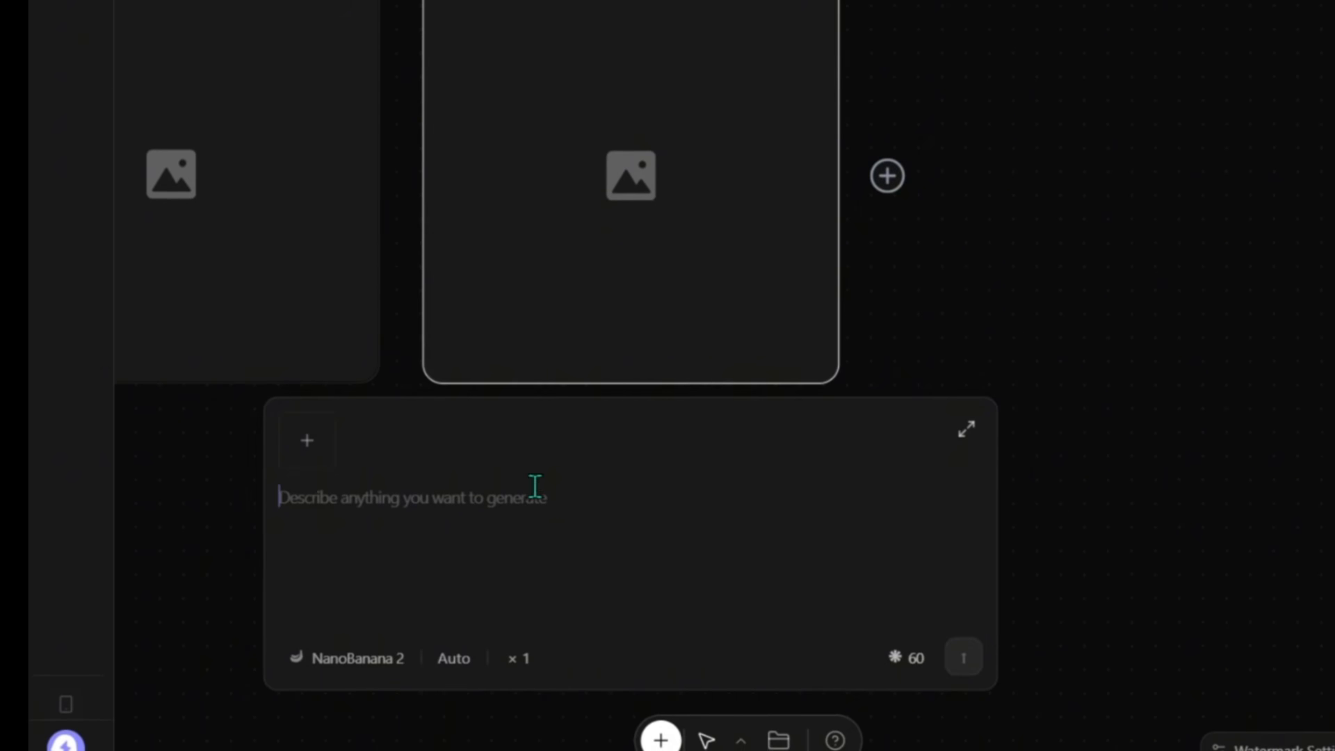
pyautogui.write('Studio product photograph of a wireless over-ear gaming headset, shot at a three-quarter angle on a plain dark background.')
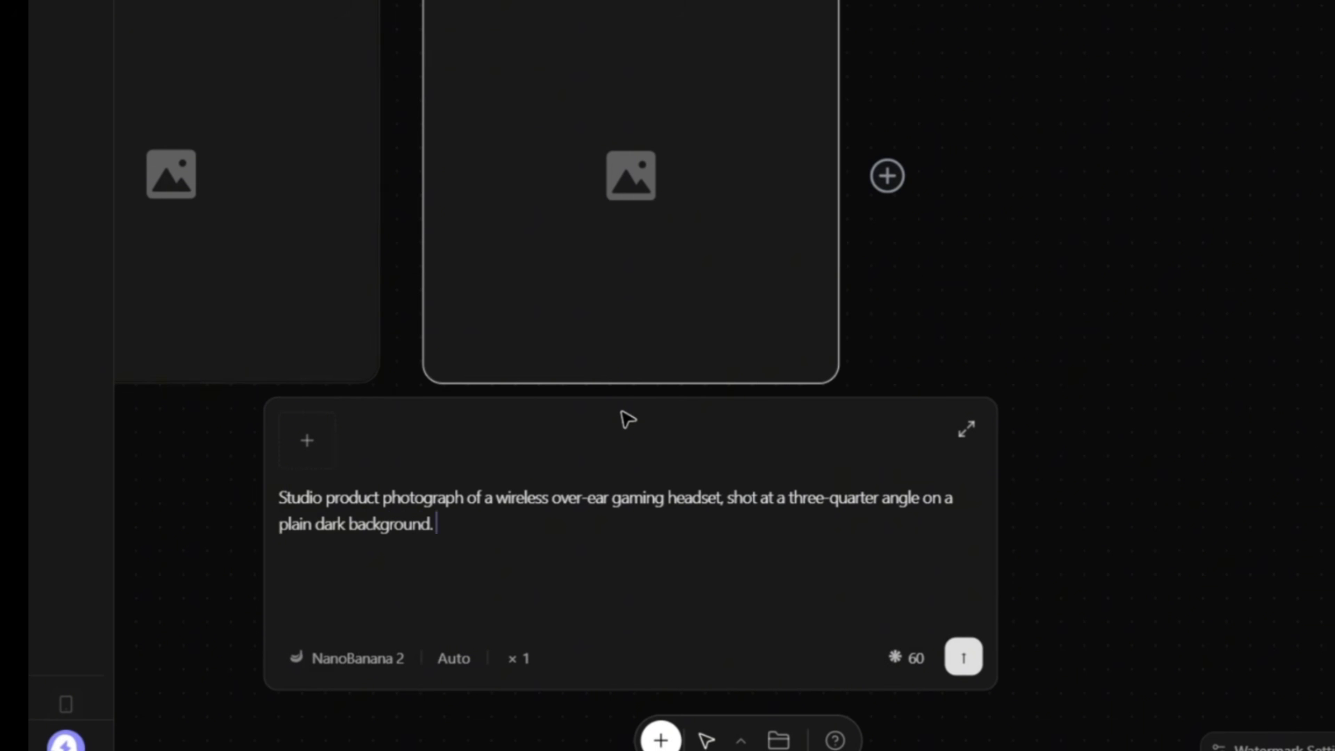
pyautogui.write(' Matte black finish, plush oval memory foam earcups, a detachable boom microphone attached on the left, a lightweight suspension headband, su')
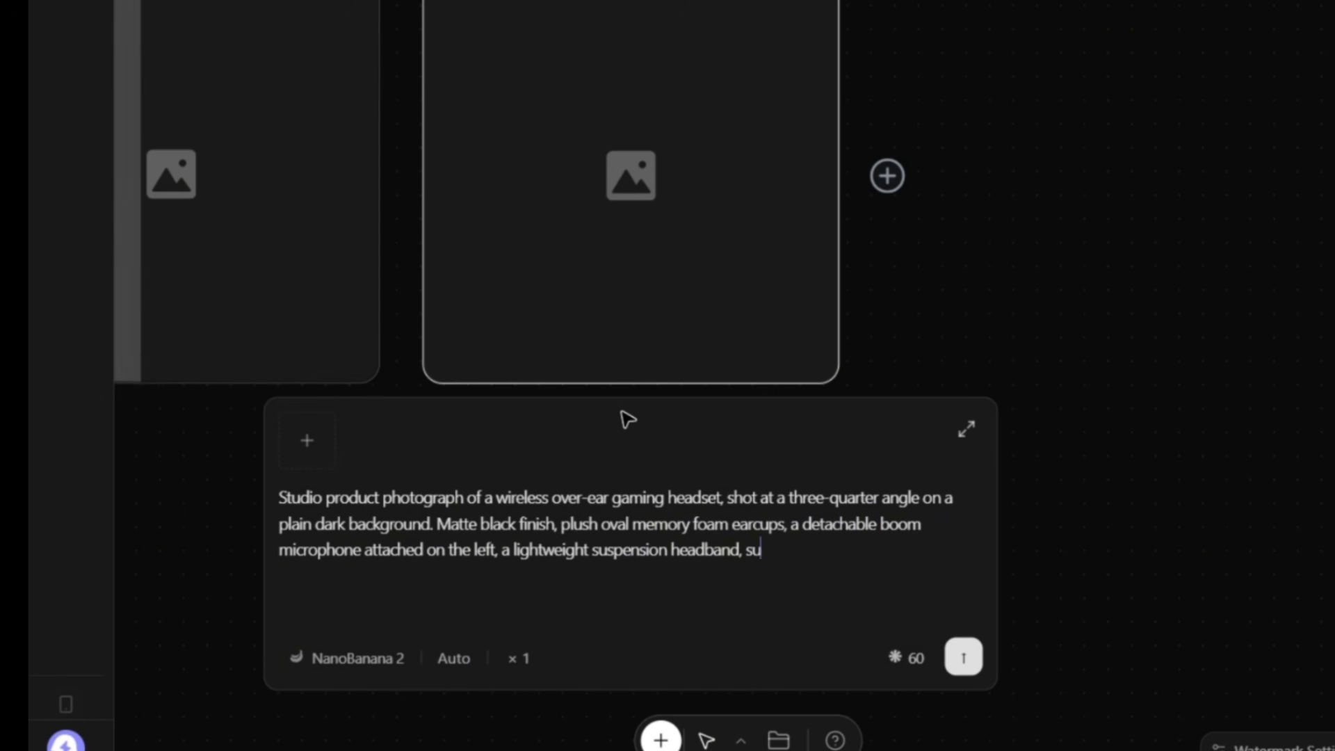
pyautogui.write('btle RGB accent ring on the earcup. Completely wireless with no cable attached. The brand name "TechGarage" printed clearly and sharply on the headband in clean modern sans-serif type. Professional studio lighting with soft highlights, sharp fo')
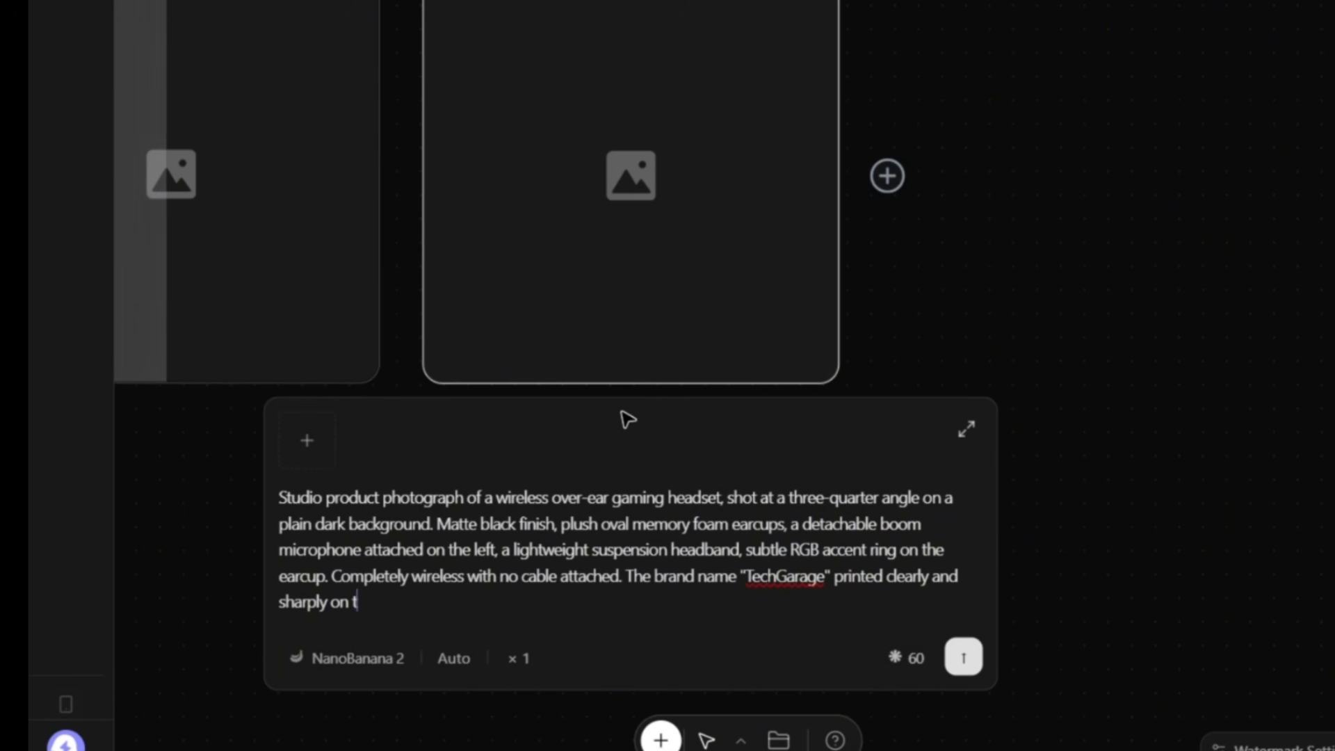
pyautogui.write('cus throughout. 2K.')
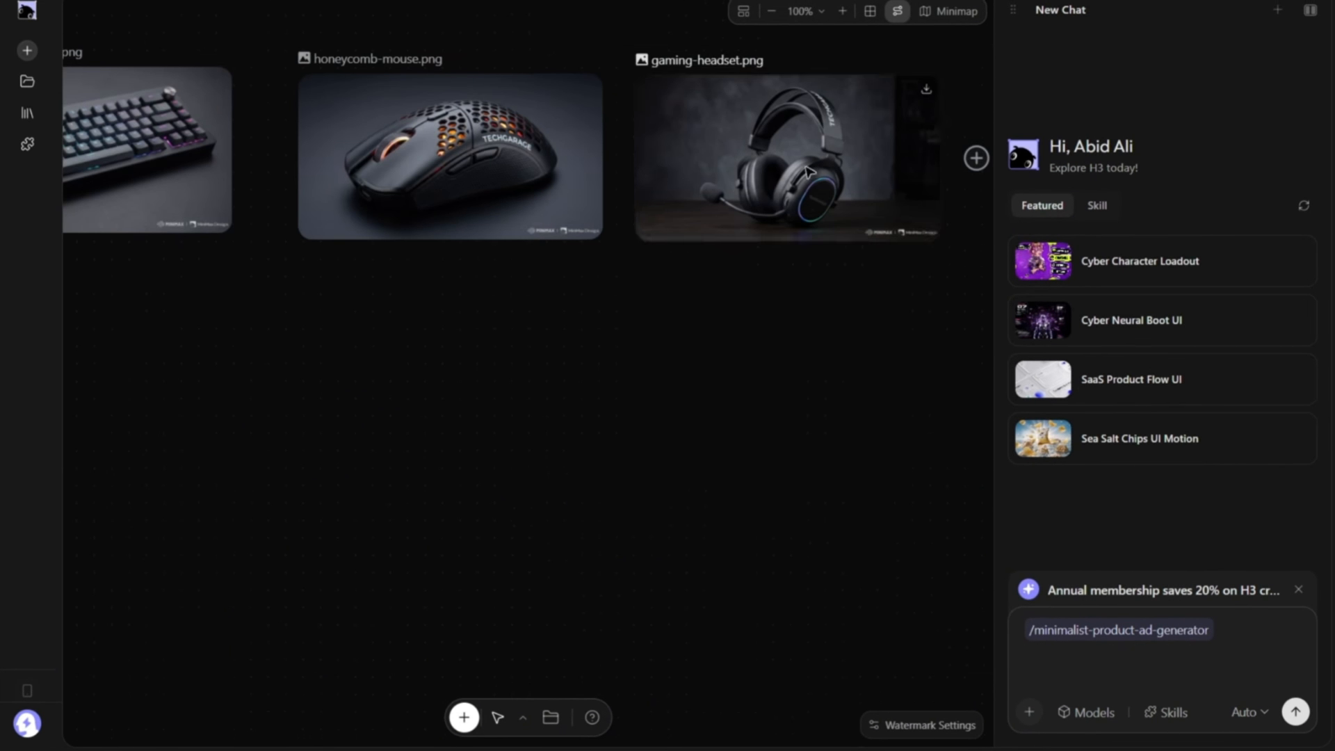
# Attach the headset, mouse and keyboard images to the chat as references for the ad generator skill.
pyautogui.click(807, 169)
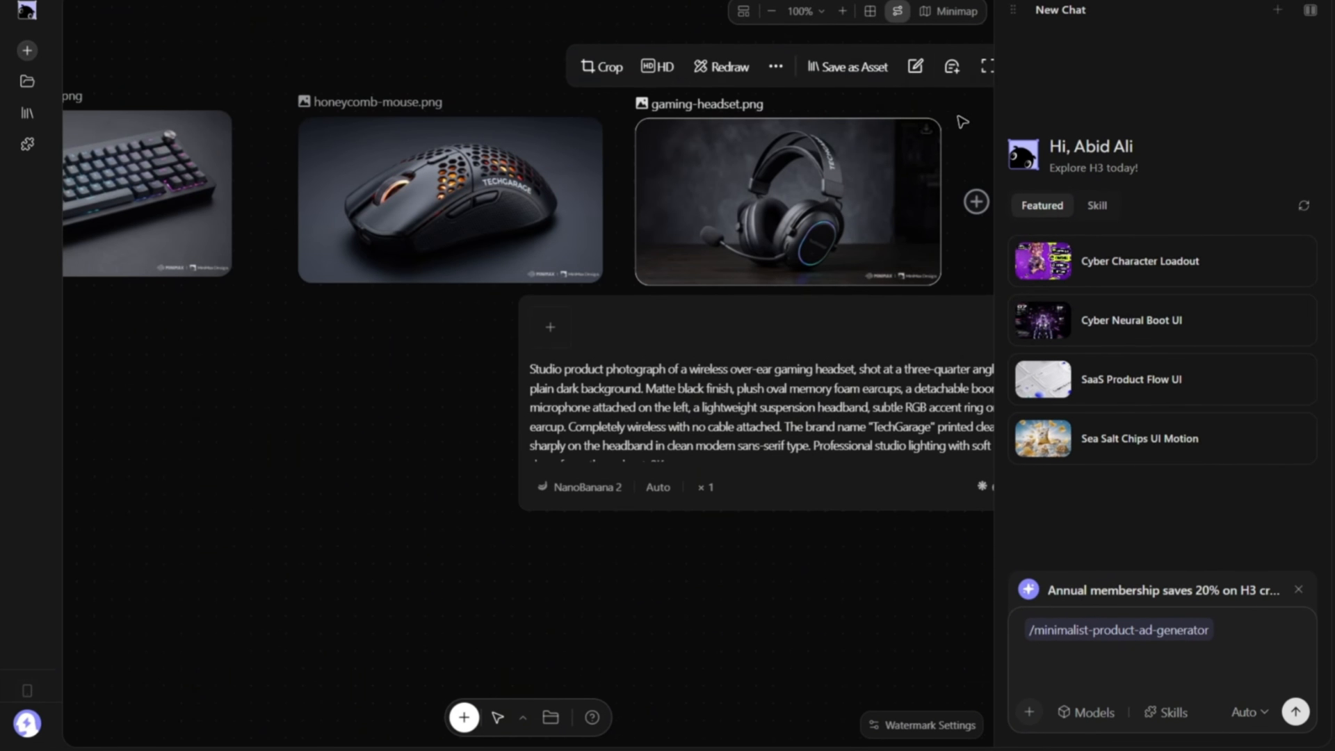
pyautogui.click(952, 67)
pyautogui.click(542, 182)
pyautogui.click(618, 69)
pyautogui.click(172, 207)
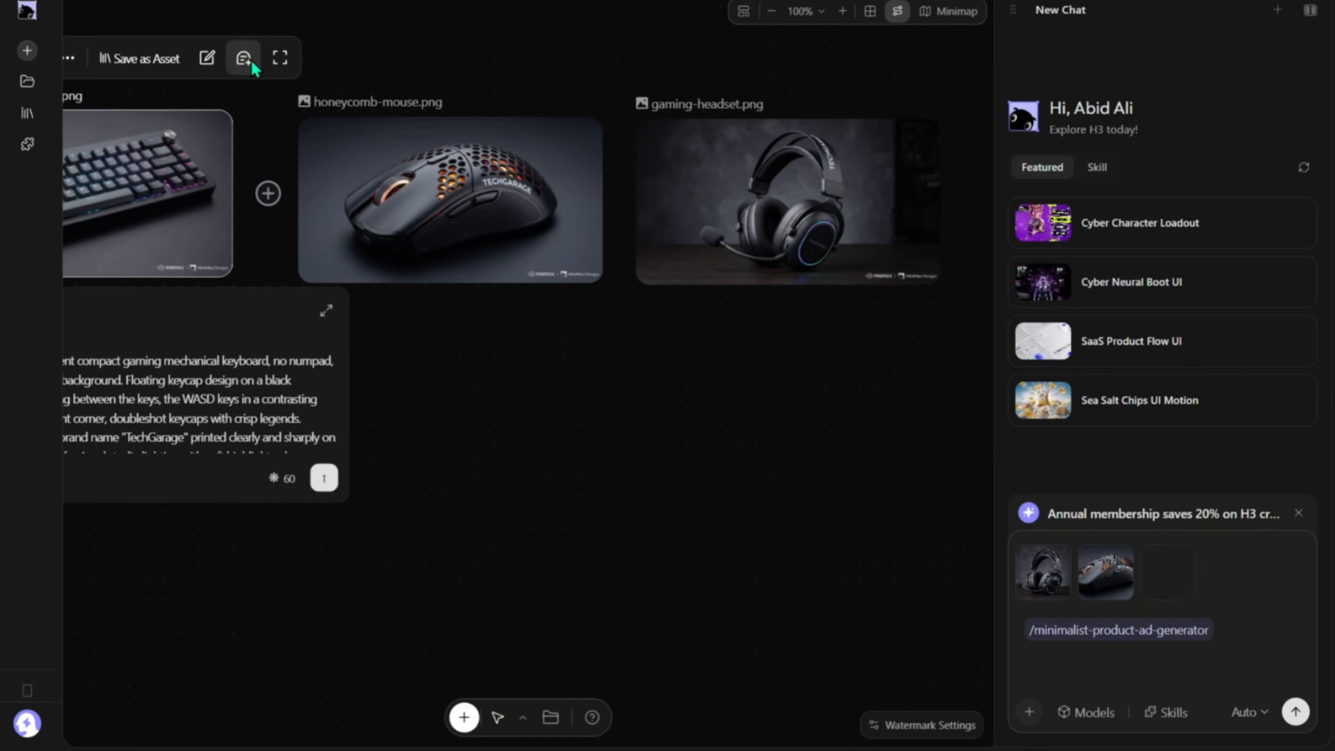
pyautogui.click(244, 61)
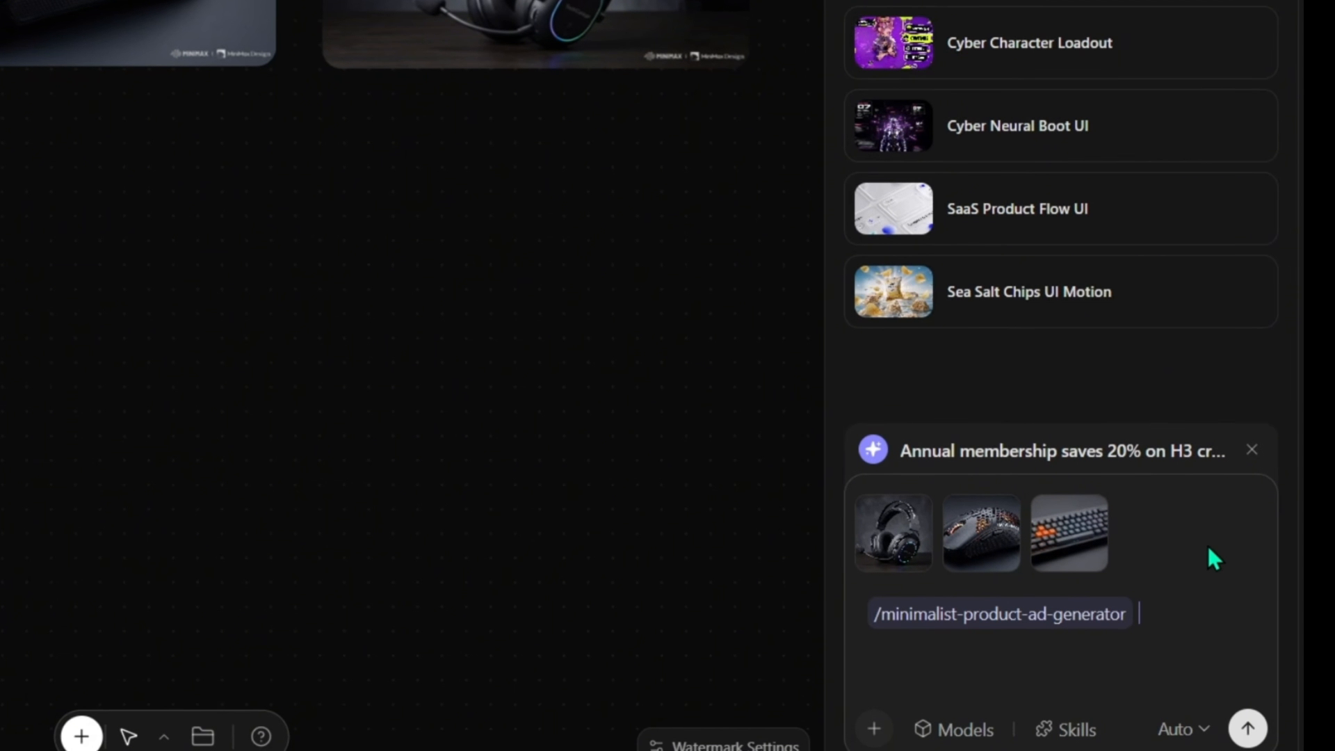
# Send a brief for an Apple-style product film: single variant, 10 seconds, 16:9 for YouTube, dark rim-light, English copy, matte black body with RGB accents.
pyautogui.write('Make an Apple-style p')
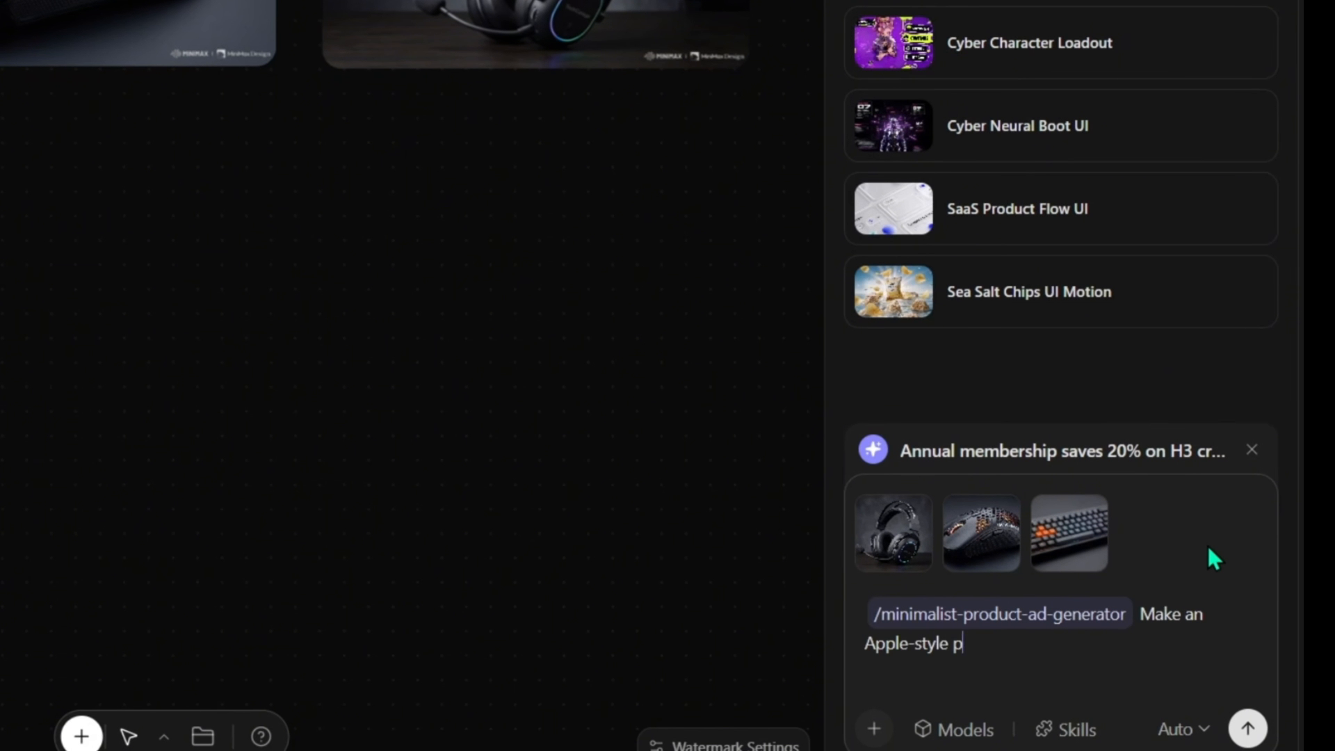
pyautogui.write('roduct film from this gami')
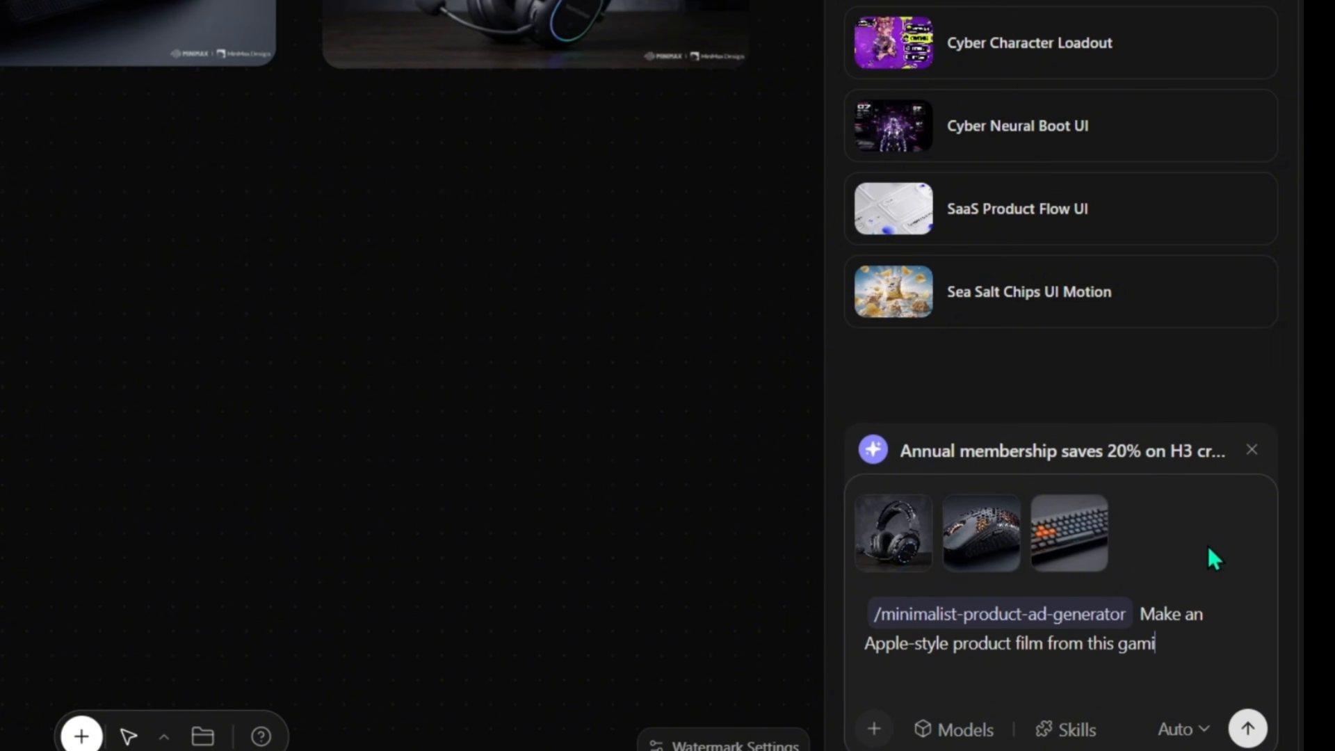
pyautogui.write('ng peripheral photo. Single')
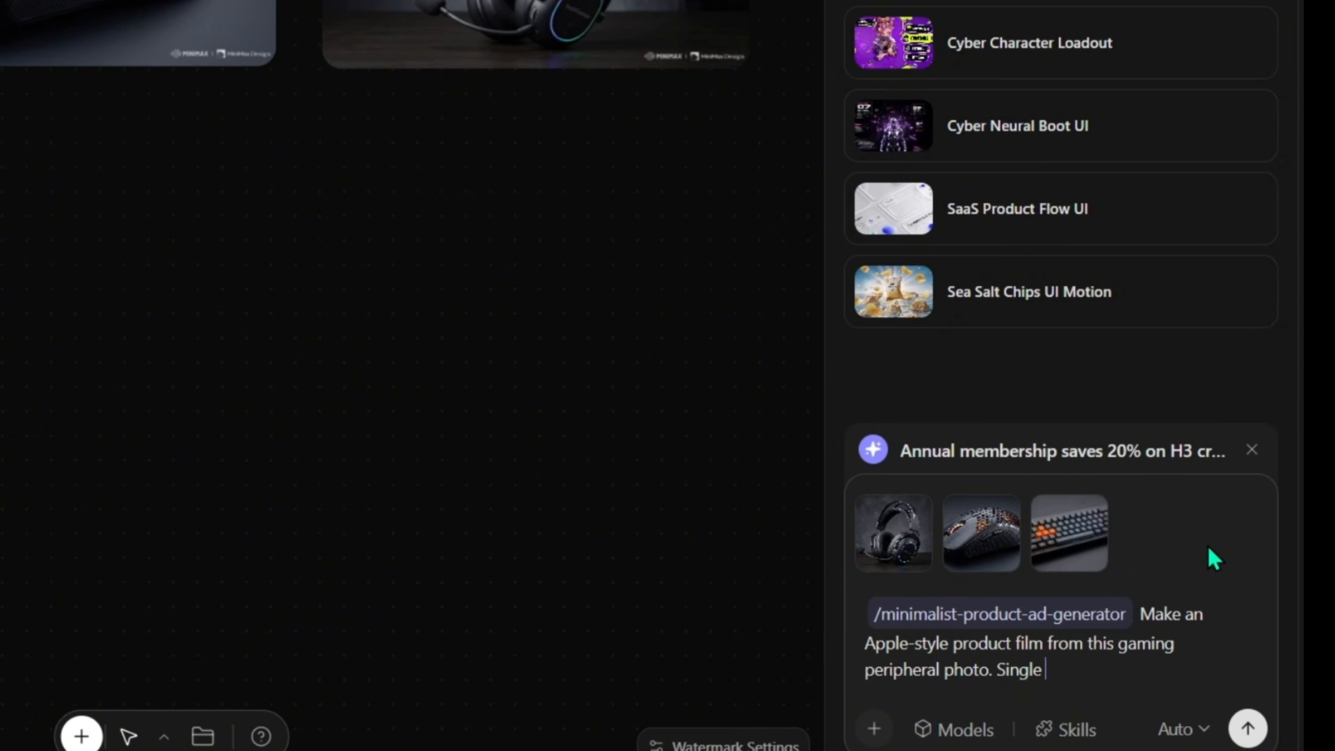
pyautogui.write(' variant, 10 seconds, 16:9')
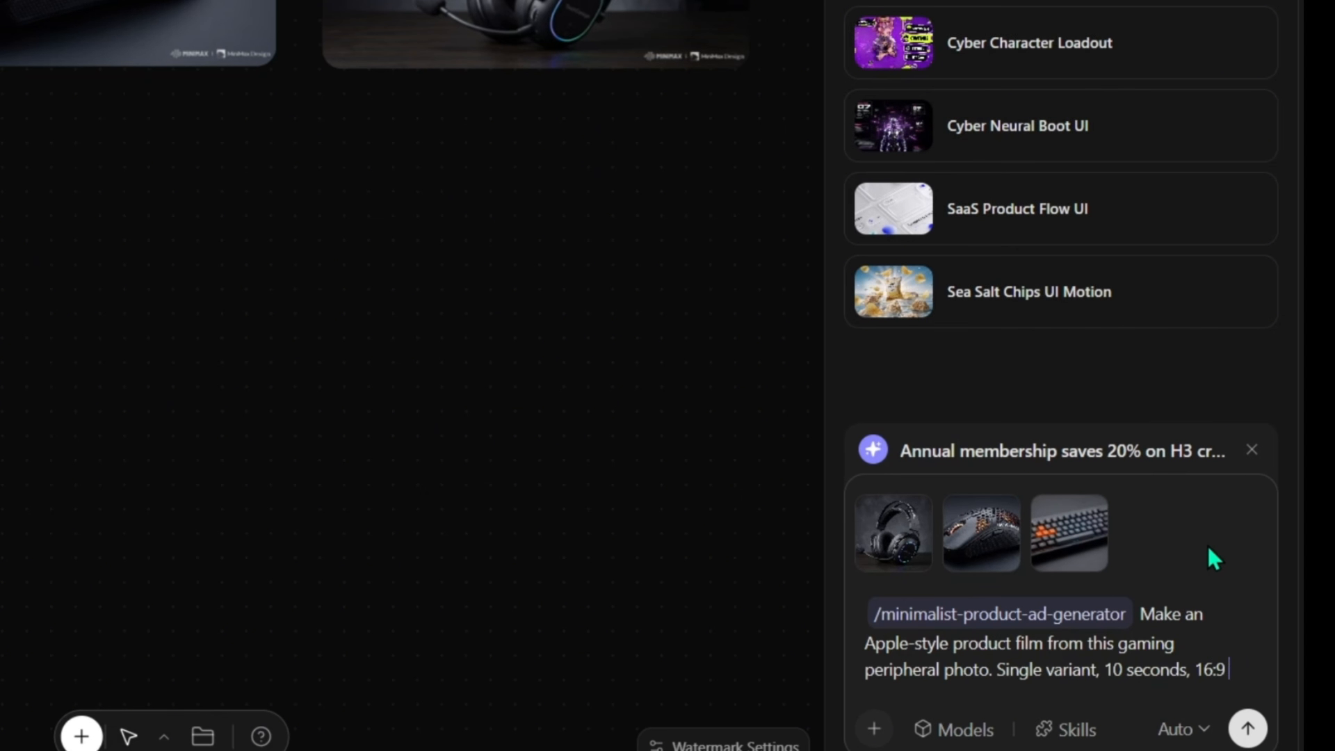
pyautogui.write(' for YouTube, dark rim-light')
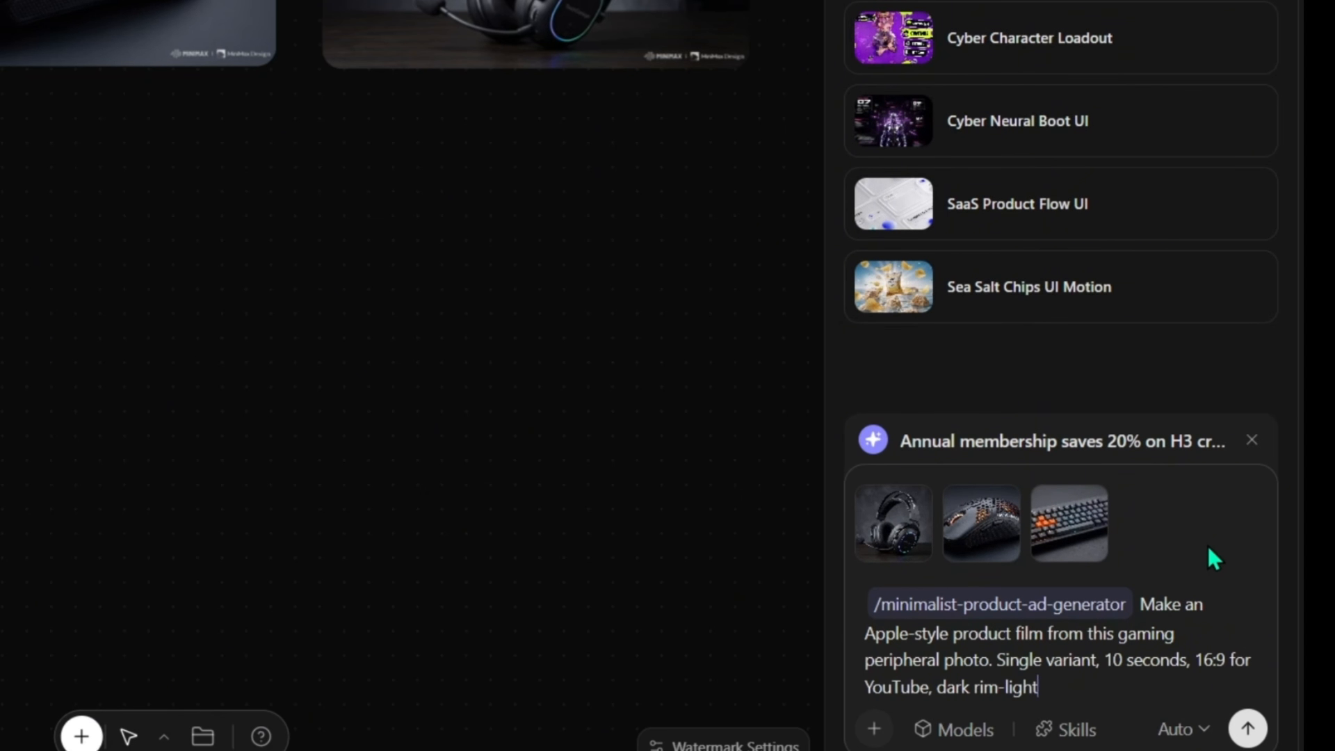
pyautogui.write(' style, you write the Englis')
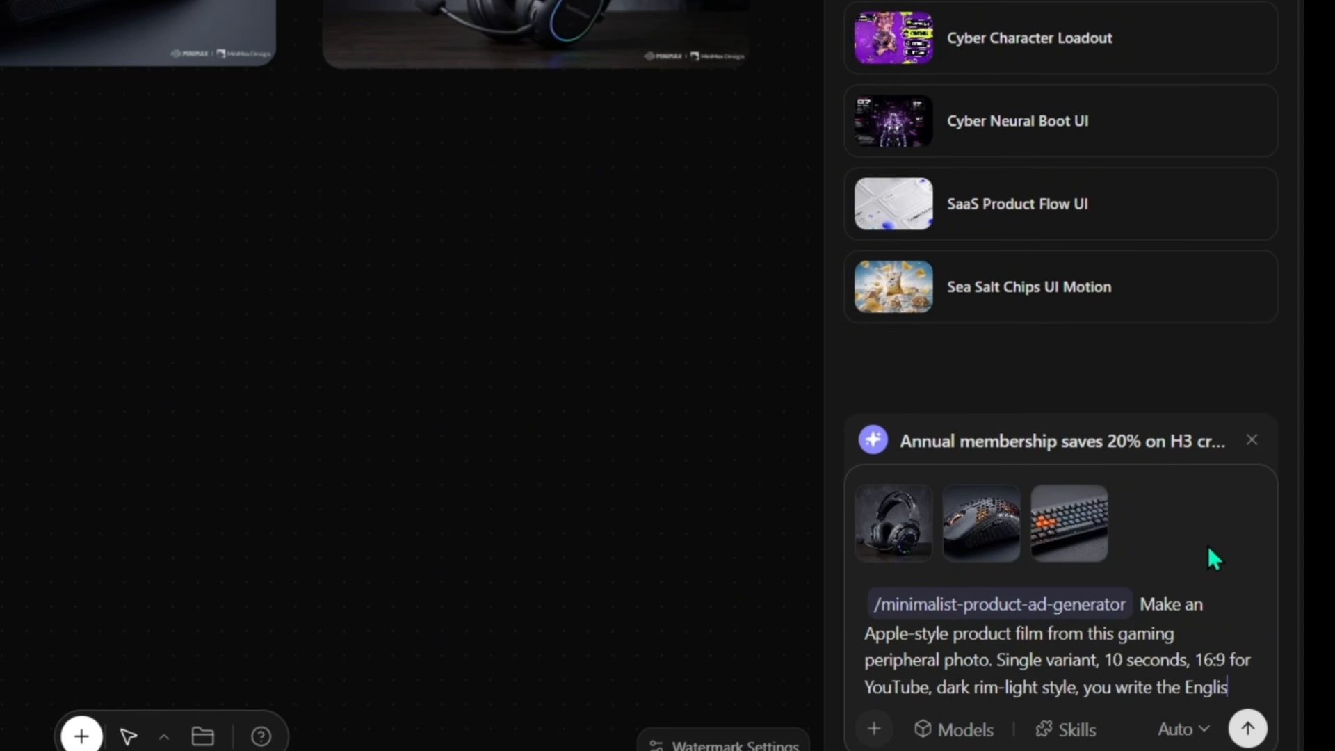
pyautogui.write('h copy. Product body colour')
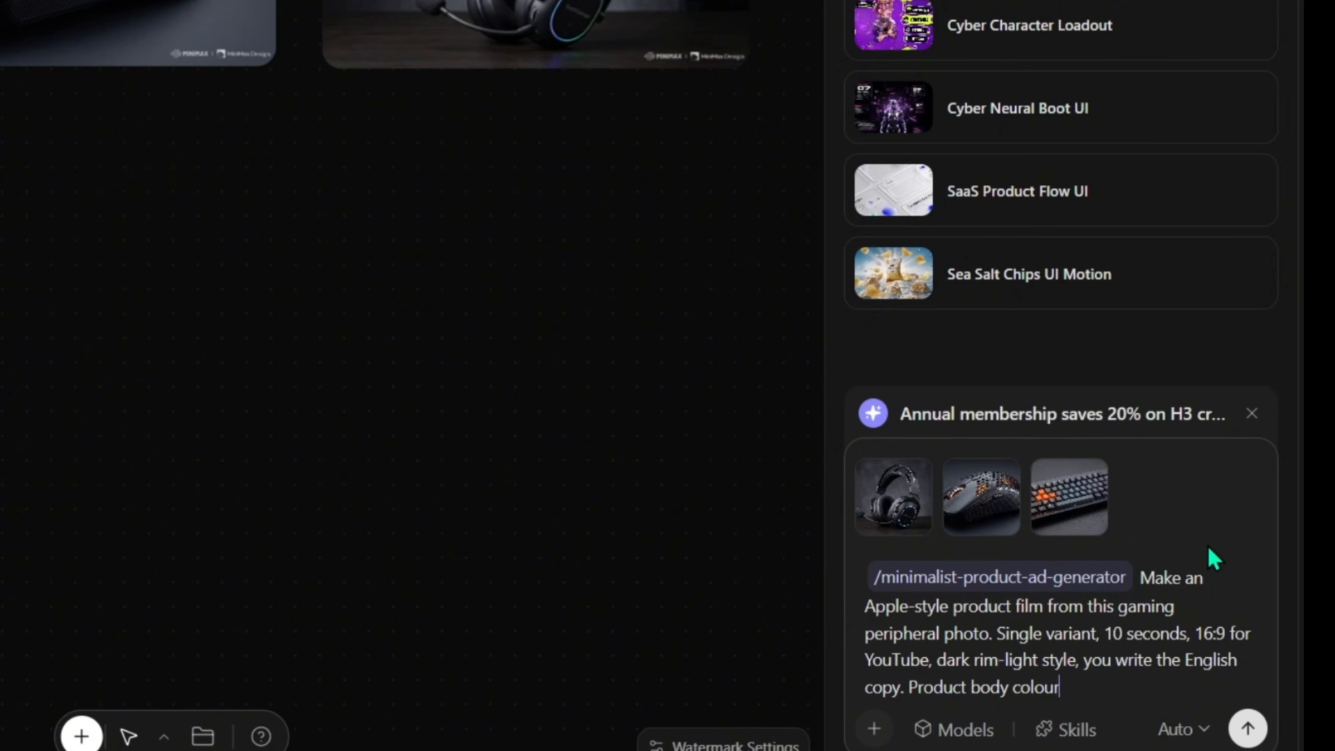
pyautogui.write(' is matte black with RGB accents — keep it black.')
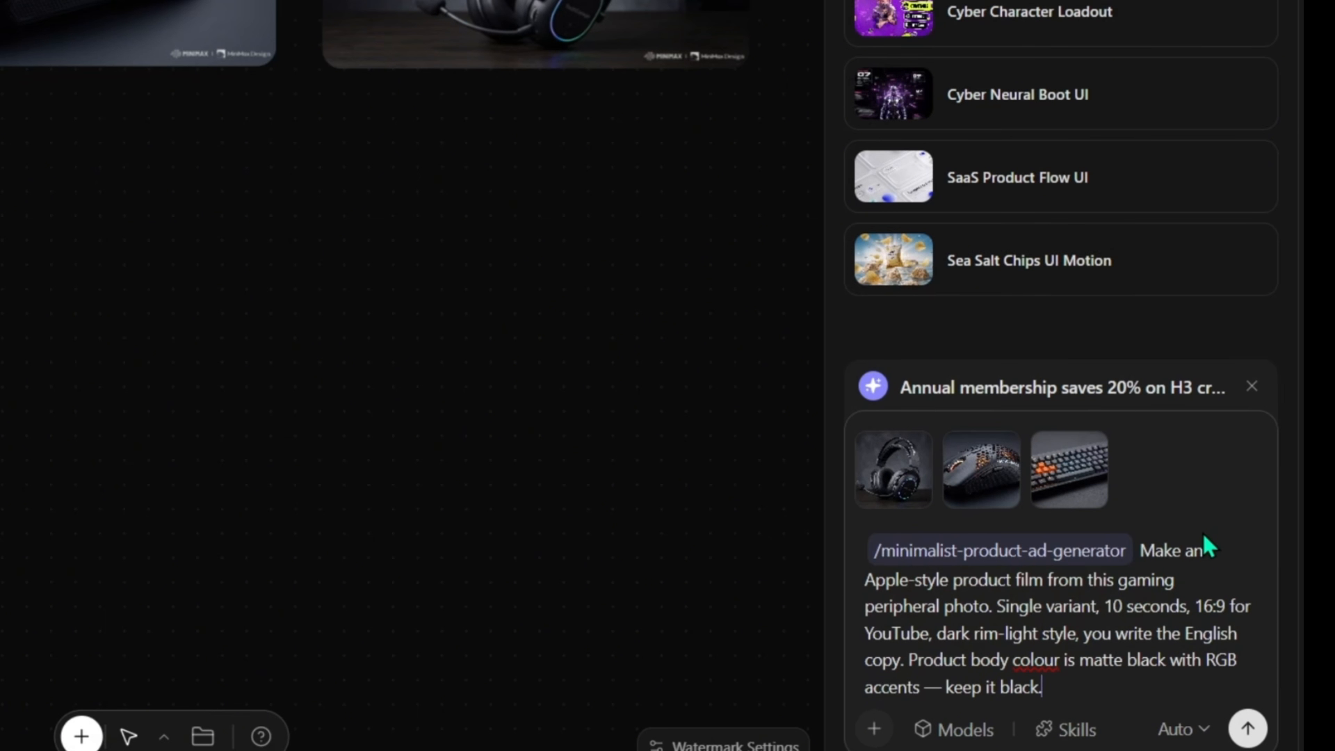
pyautogui.click(1248, 729)
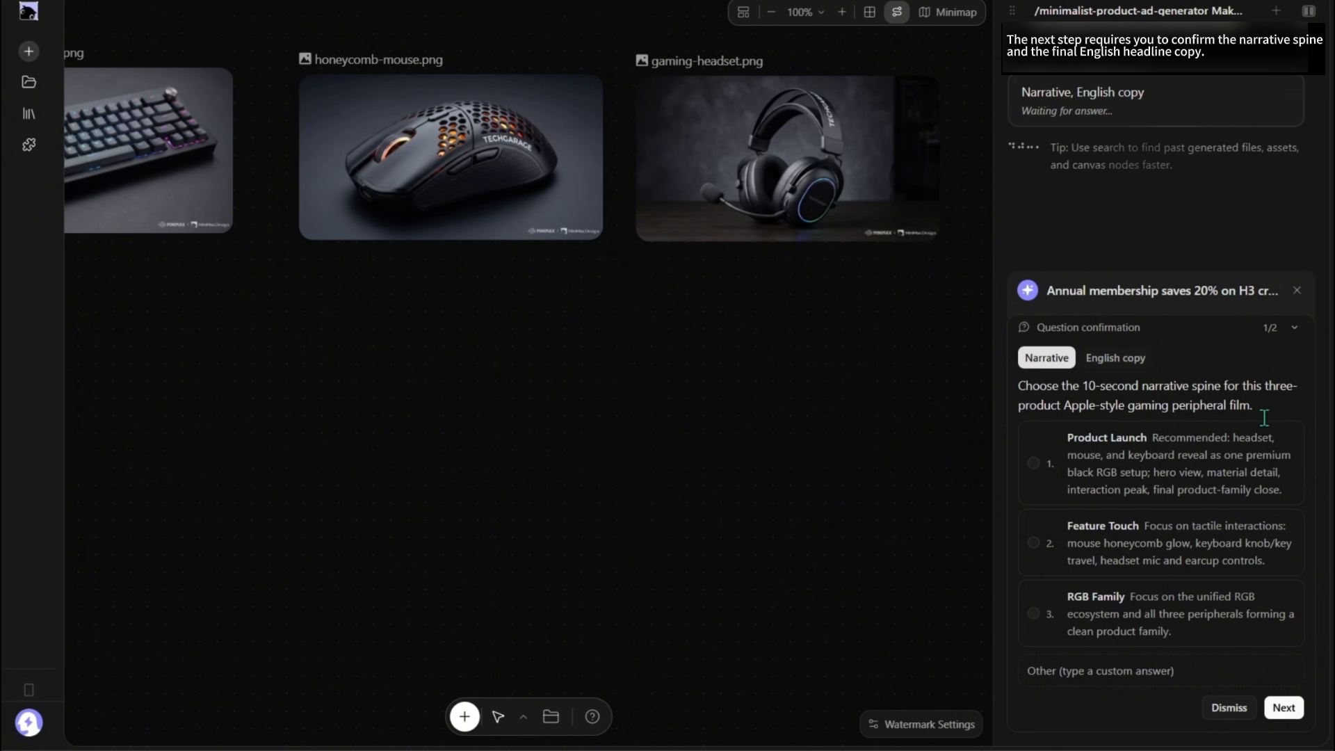
# Answer the confirmation questions with the Product Launch narrative and the "Built to React" copy line, and submit them.
pyautogui.click(1245, 454)
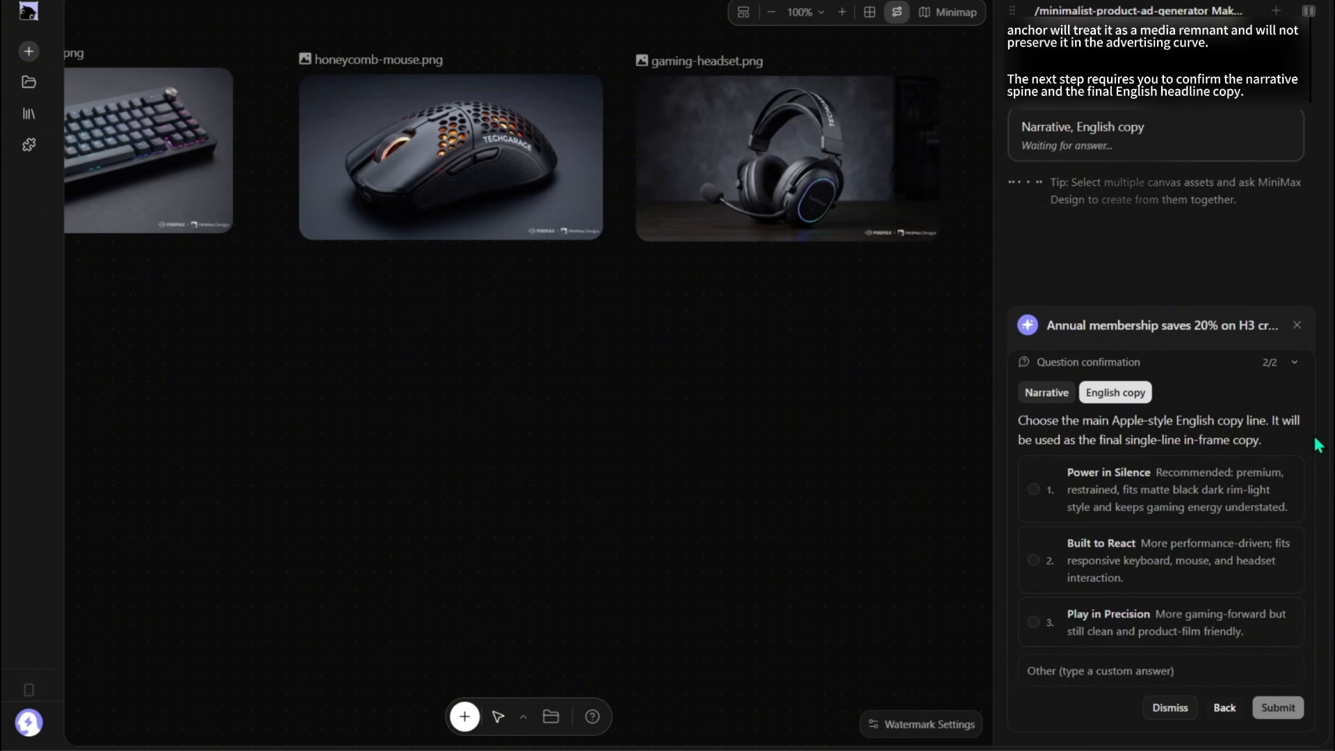
pyautogui.click(1244, 557)
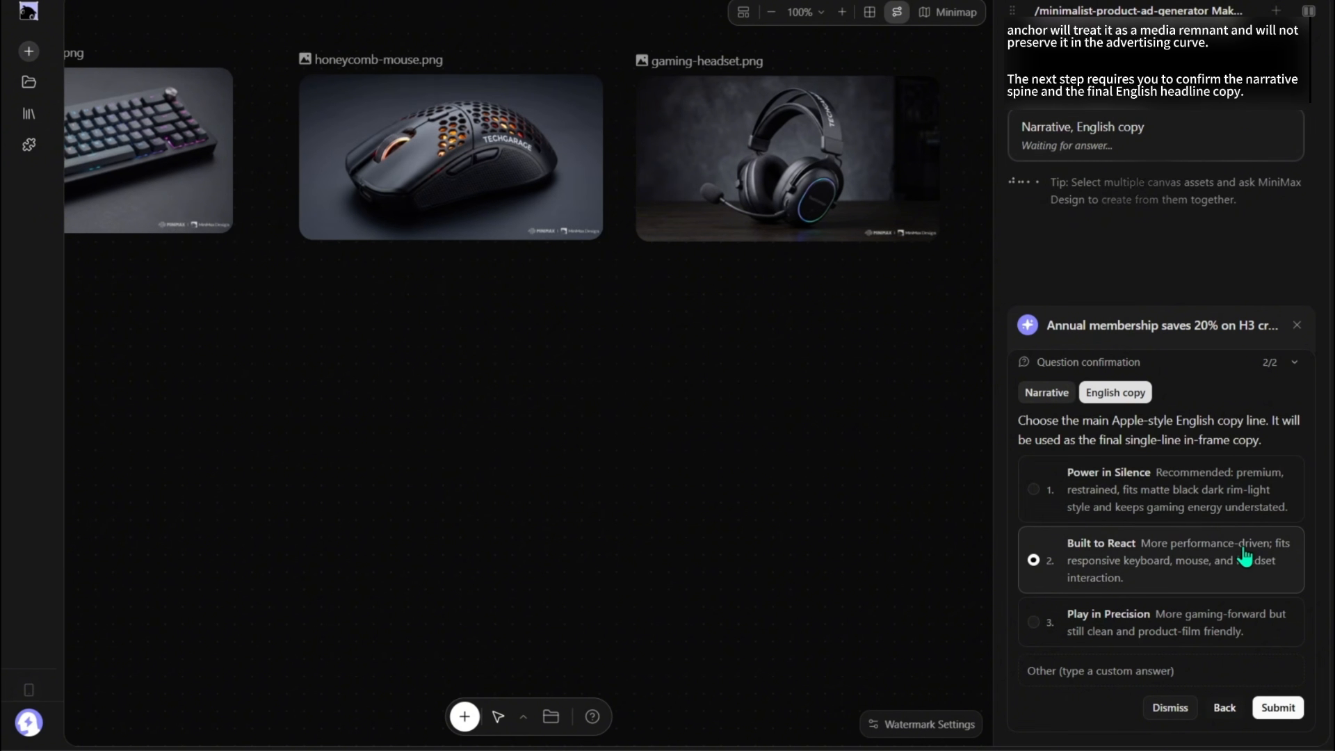
pyautogui.click(1278, 707)
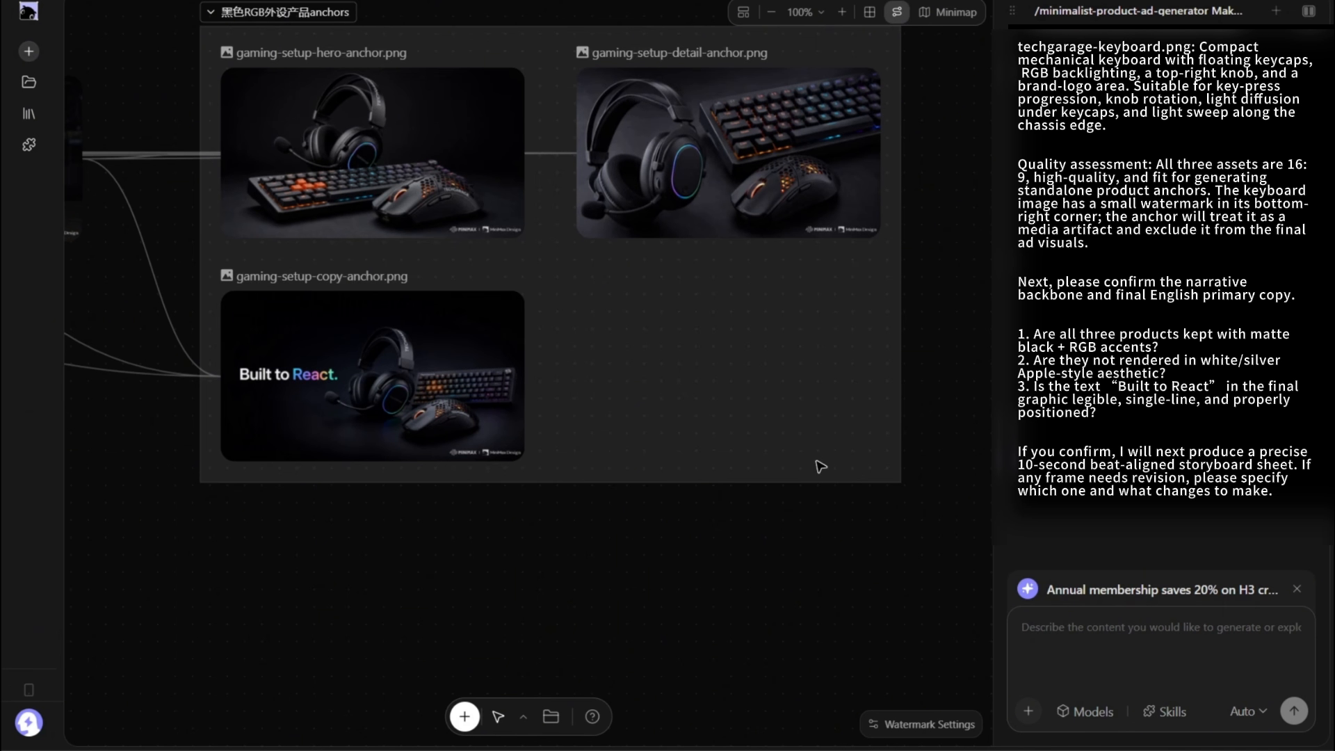
# Approve the three generated gaming setup anchor images in the chat by replying "approve".
pyautogui.click(1149, 649)
pyautogui.write('app')
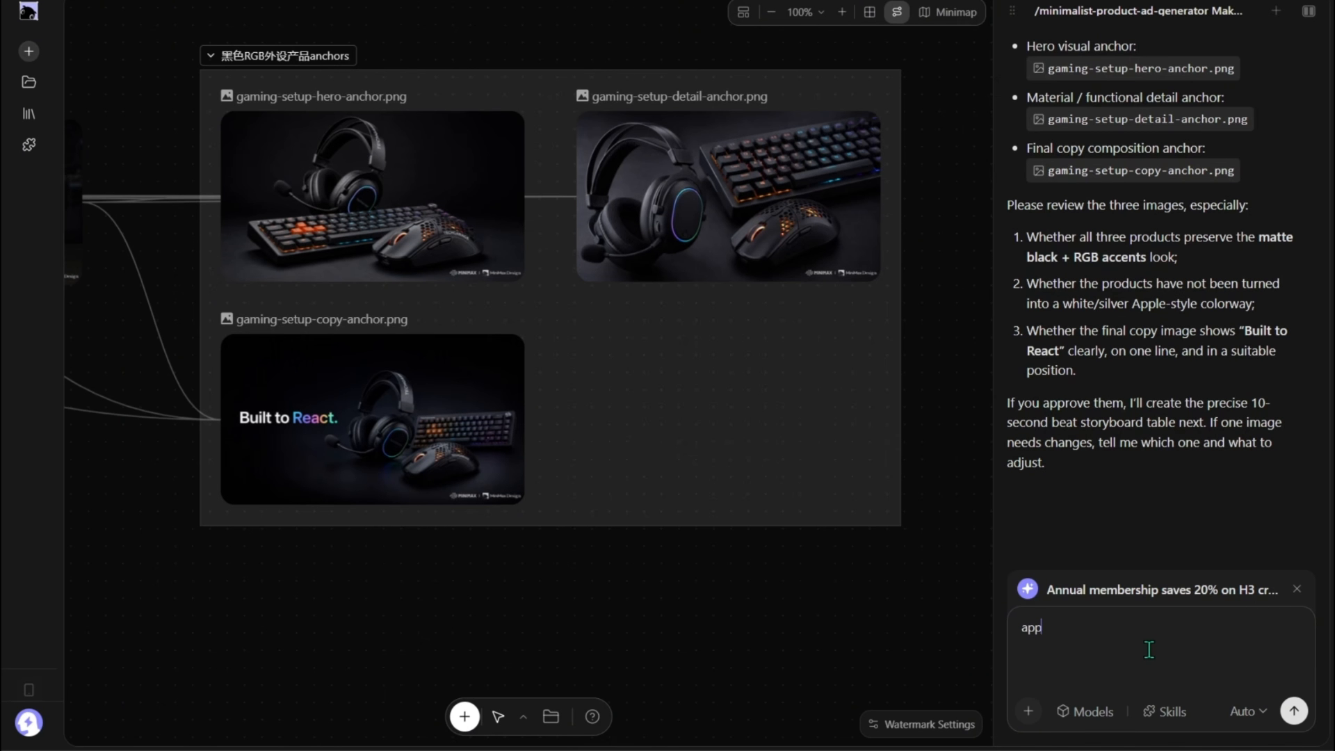
pyautogui.write('rove')
pyautogui.press('Return')
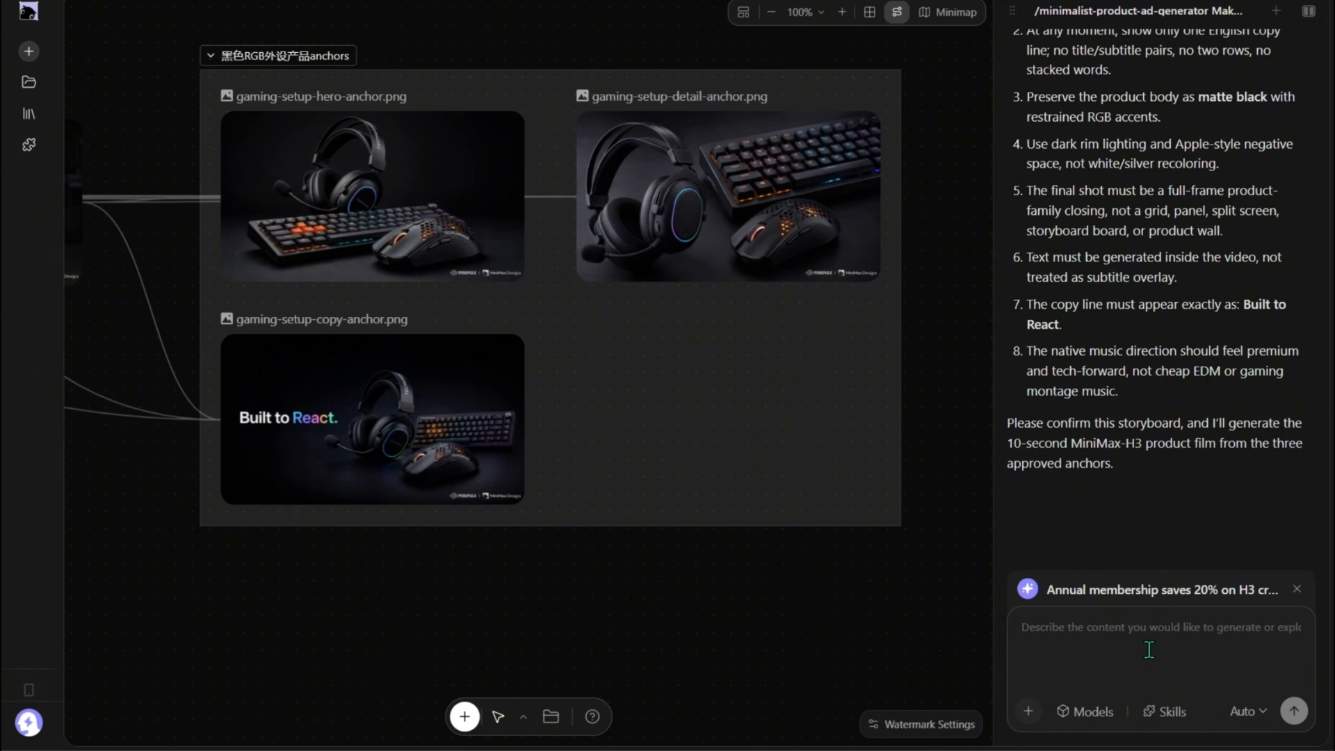
# Review the shot-by-shot storyboard table and reply "confirm" to have the product film generated.
pyautogui.scroll(15, 1102, 462)
pyautogui.scroll(-5, 1185, 467)
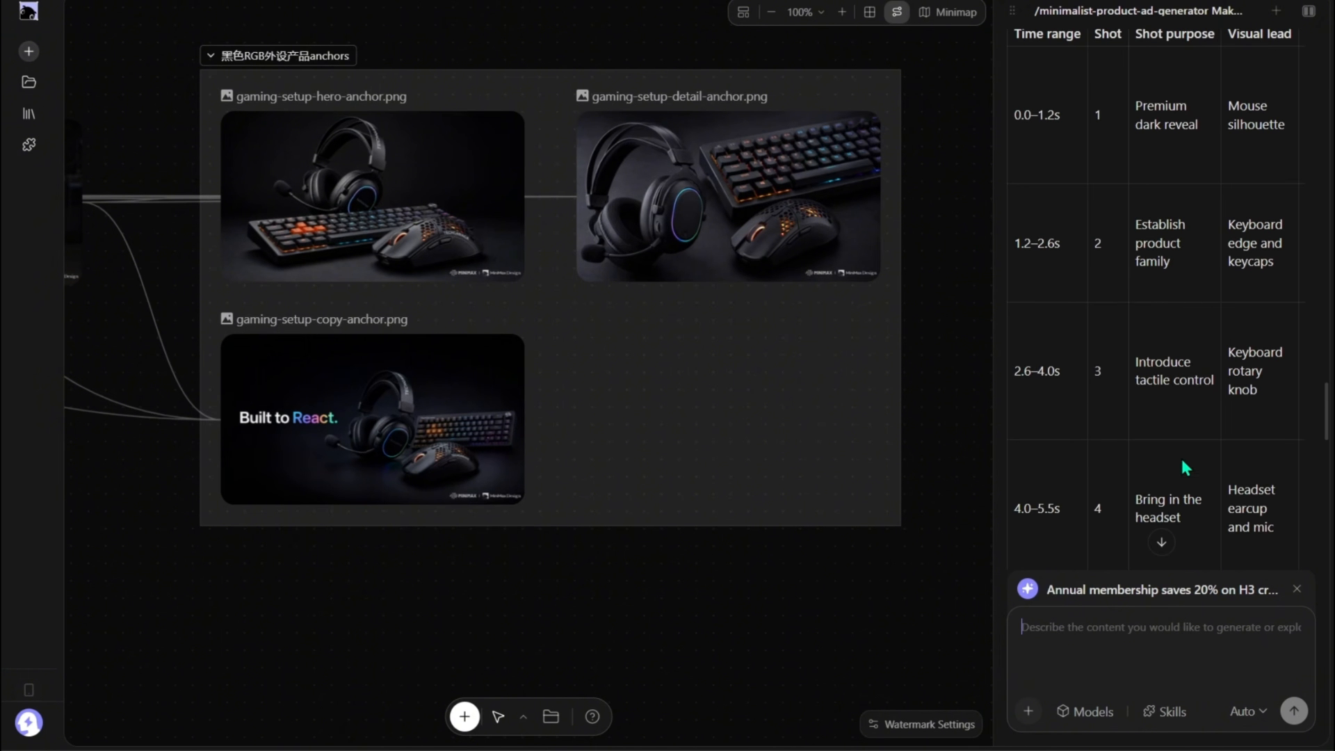
pyautogui.scroll(-10, 1186, 467)
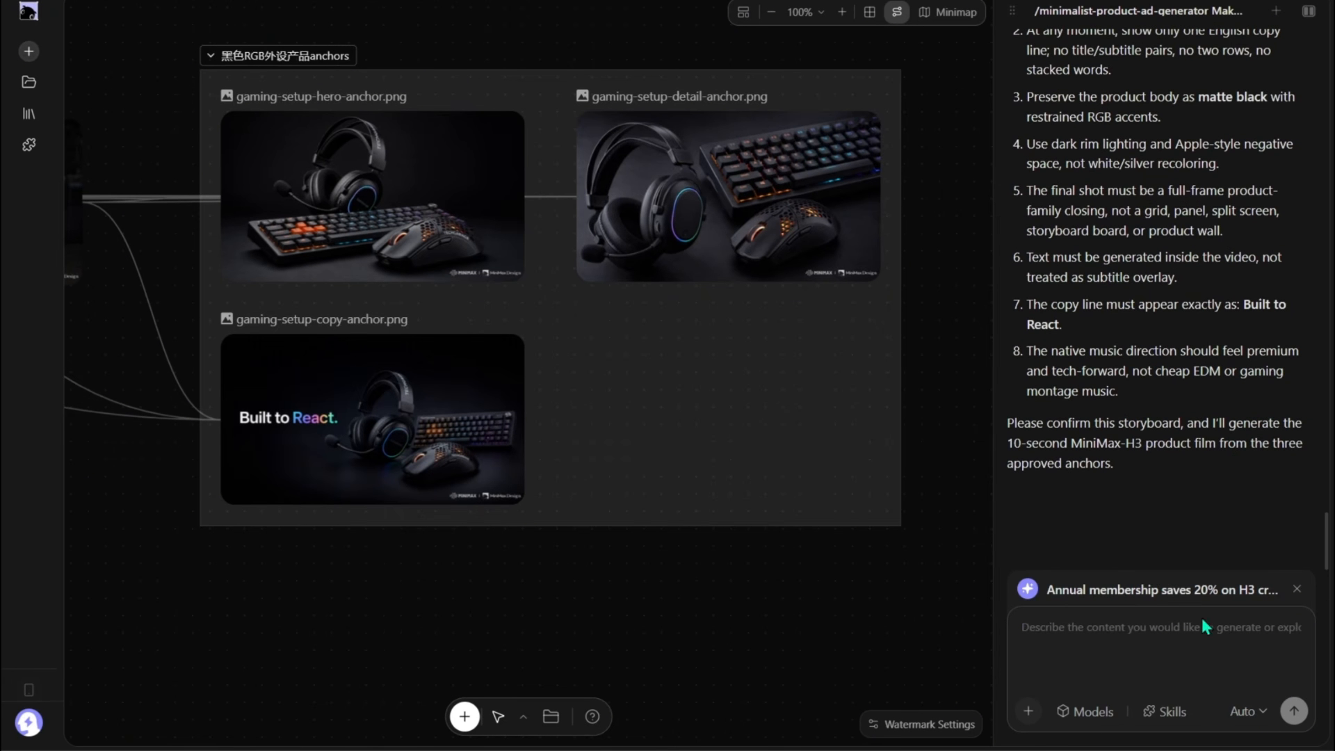
pyautogui.write('con')
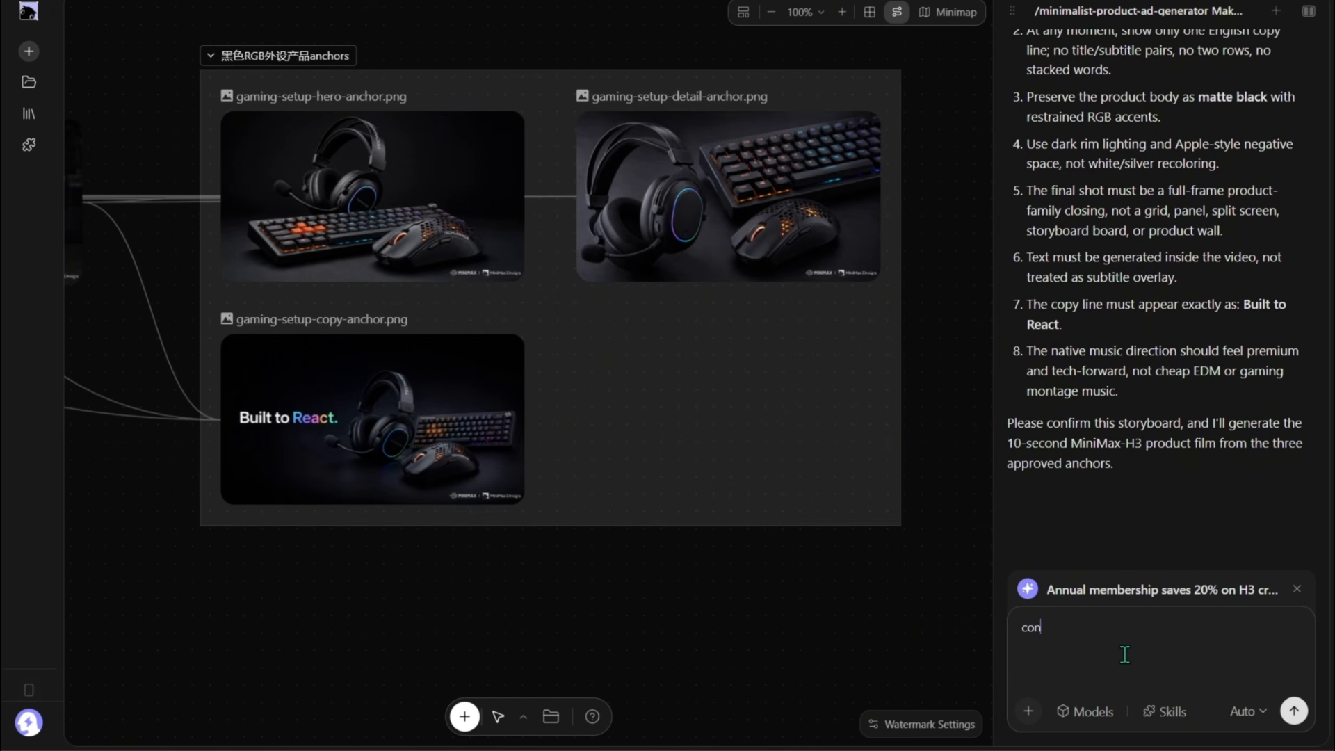
pyautogui.write('firm')
pyautogui.press('Return')
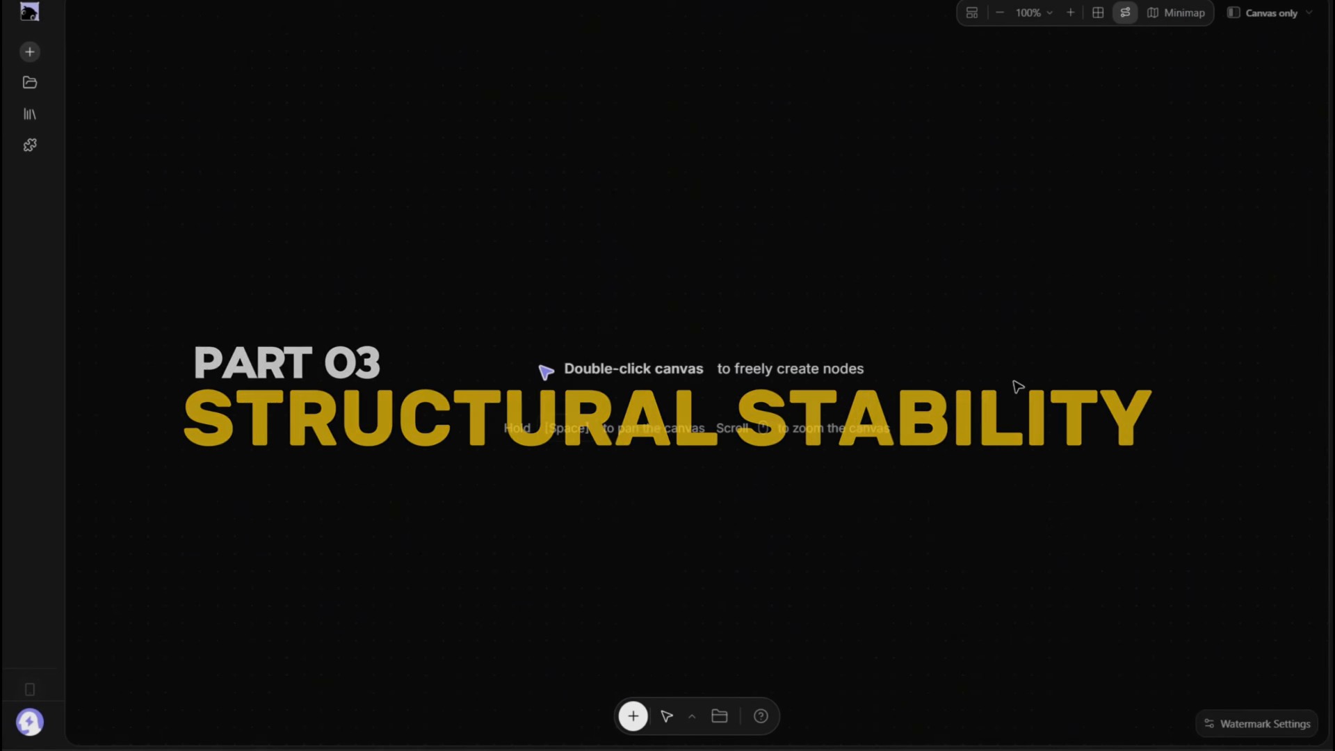
# Add an image node to the empty canvas, upload Google-analytics4-dashboard.png into it and shift it slightly left.
pyautogui.doubleClick(418, 258)
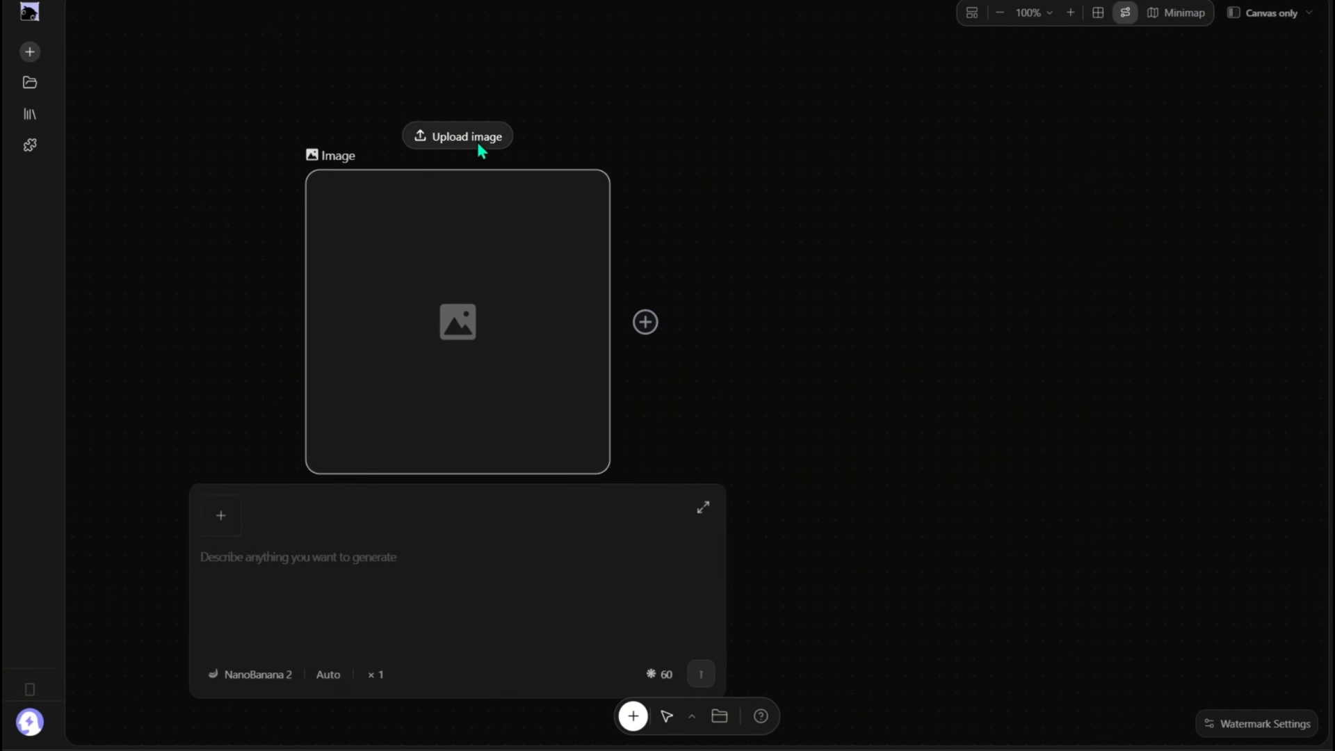
pyautogui.click(477, 141)
pyautogui.click(626, 115)
pyautogui.doubleClick(626, 115)
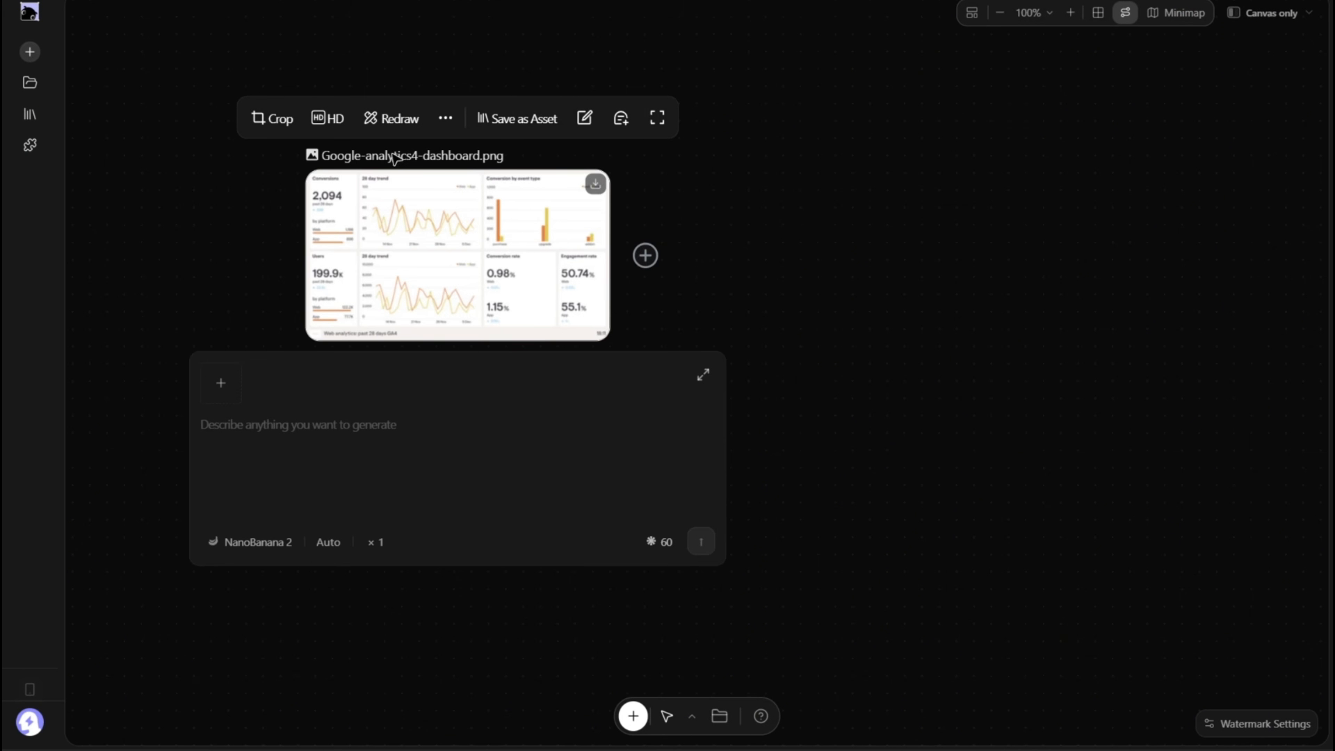
pyautogui.moveTo(383, 162); pyautogui.dragTo(337, 162)
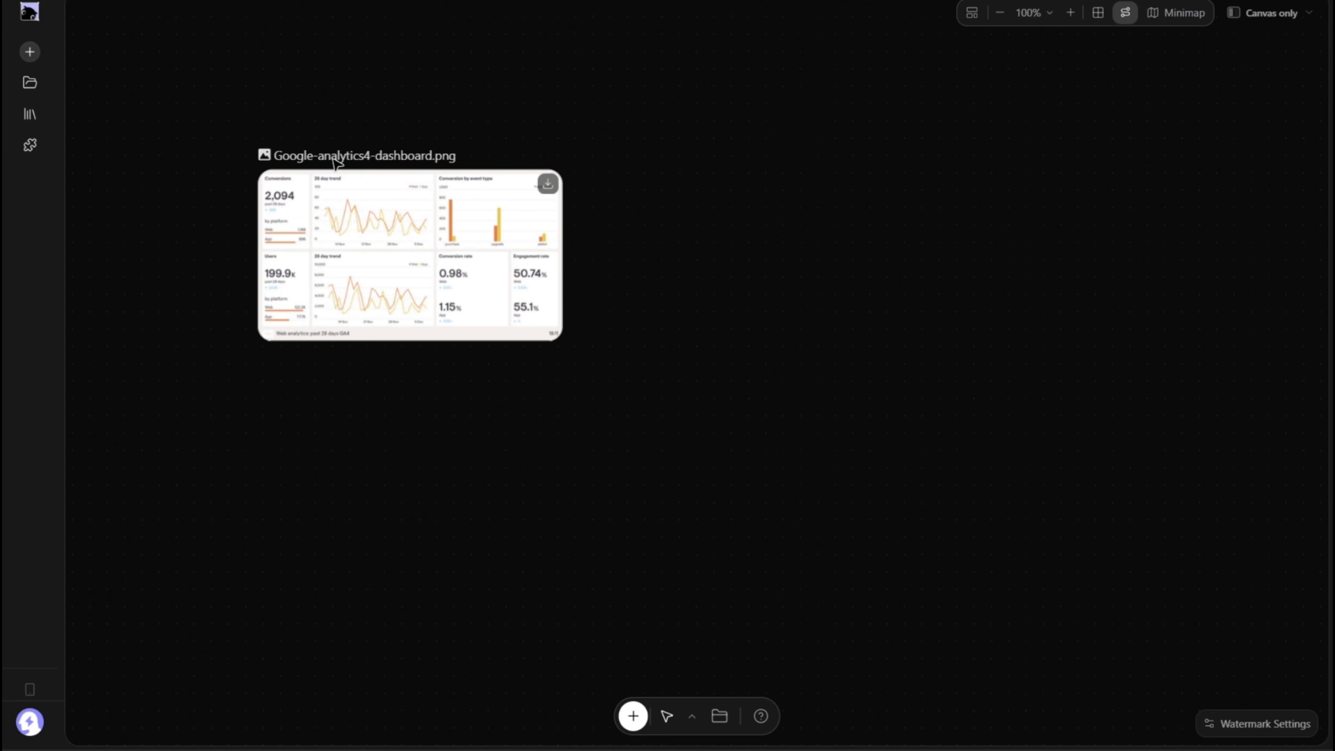
pyautogui.moveTo(336, 162); pyautogui.dragTo(326, 160)
# Add a second image node, upload Final Avatar Tech AI 5.png into it and place it beside the analytics dashboard image.
pyautogui.doubleClick(844, 159)
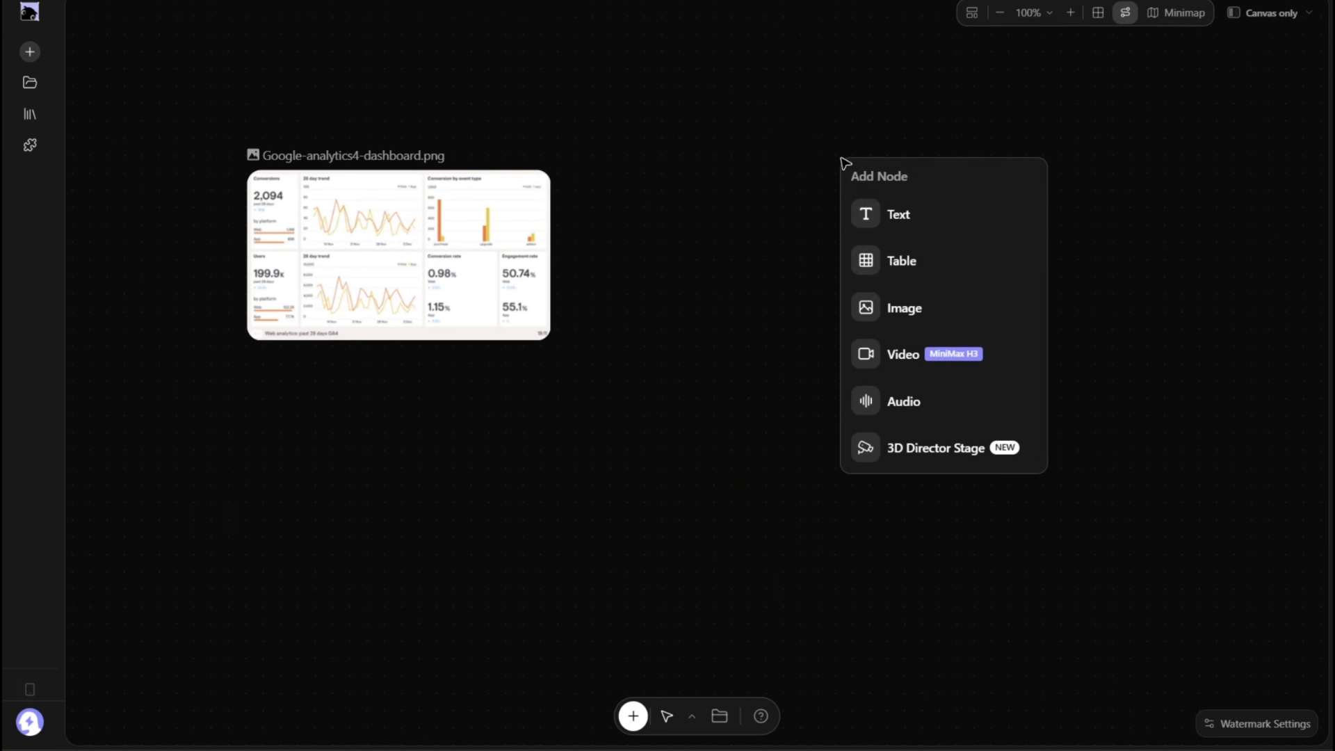
pyautogui.click(930, 313)
pyautogui.click(701, 183)
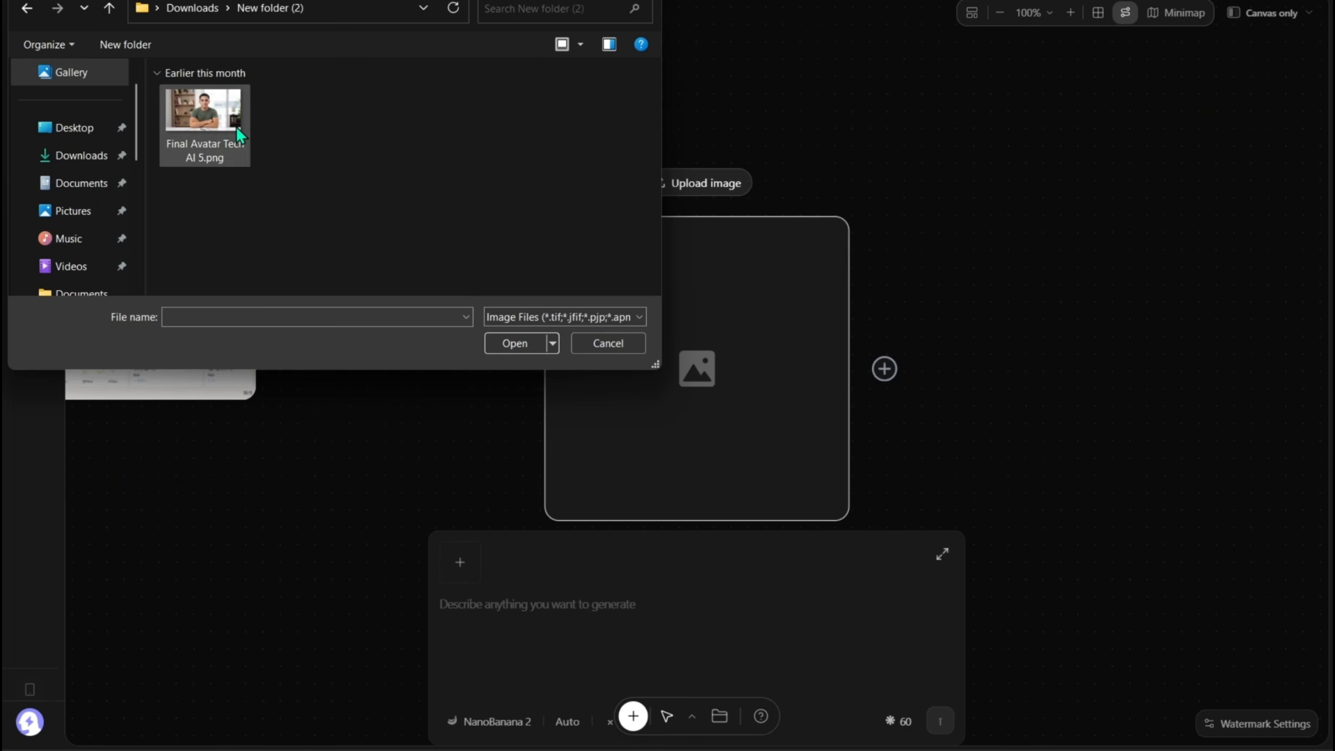
pyautogui.doubleClick(238, 135)
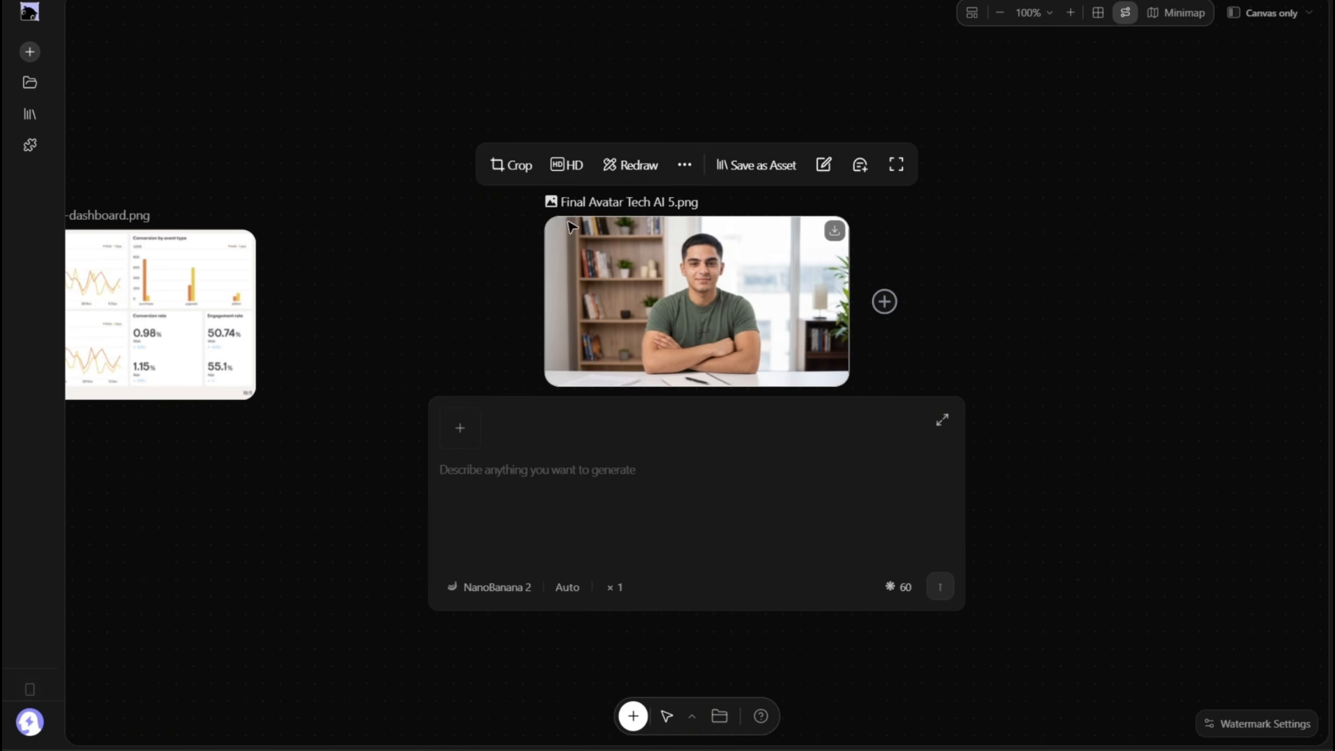
pyautogui.moveTo(589, 199); pyautogui.dragTo(353, 226)
# Add a video node, connect the dashboard and avatar images to it, and place it below them.
pyautogui.doubleClick(934, 209)
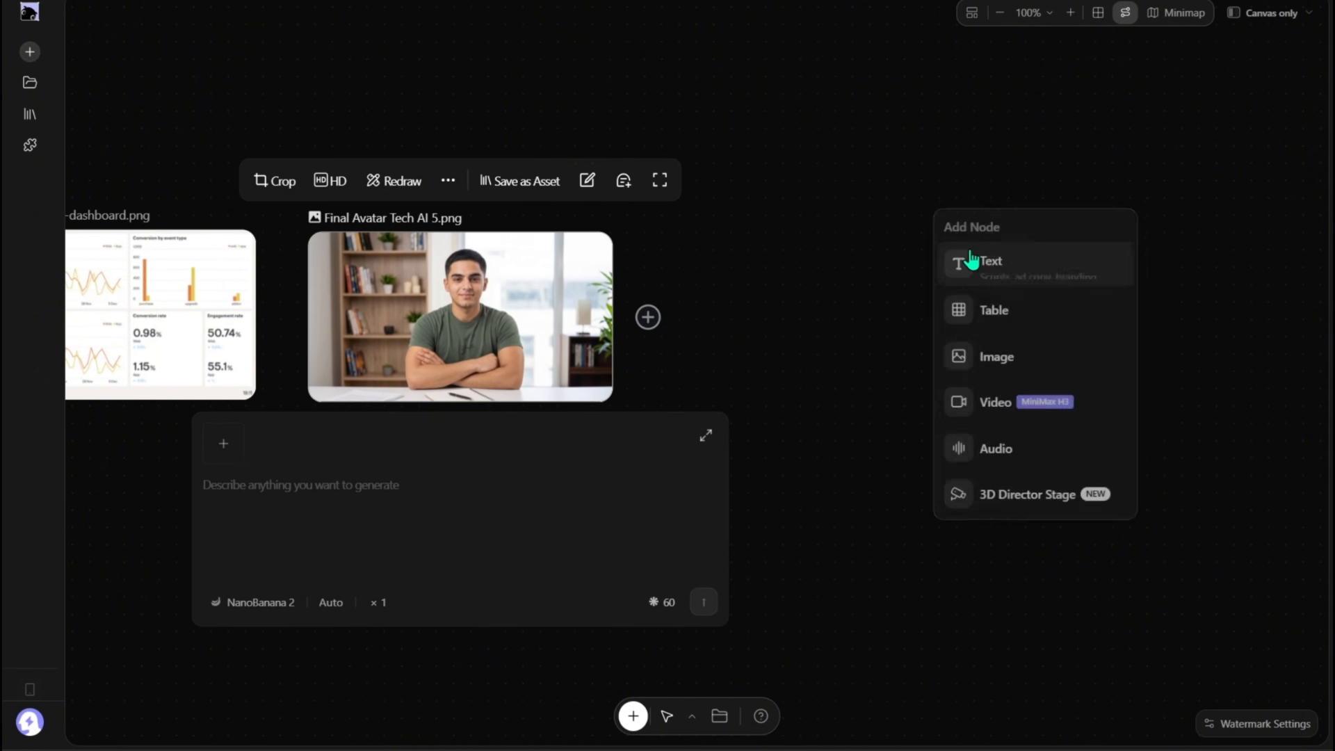
pyautogui.click(995, 402)
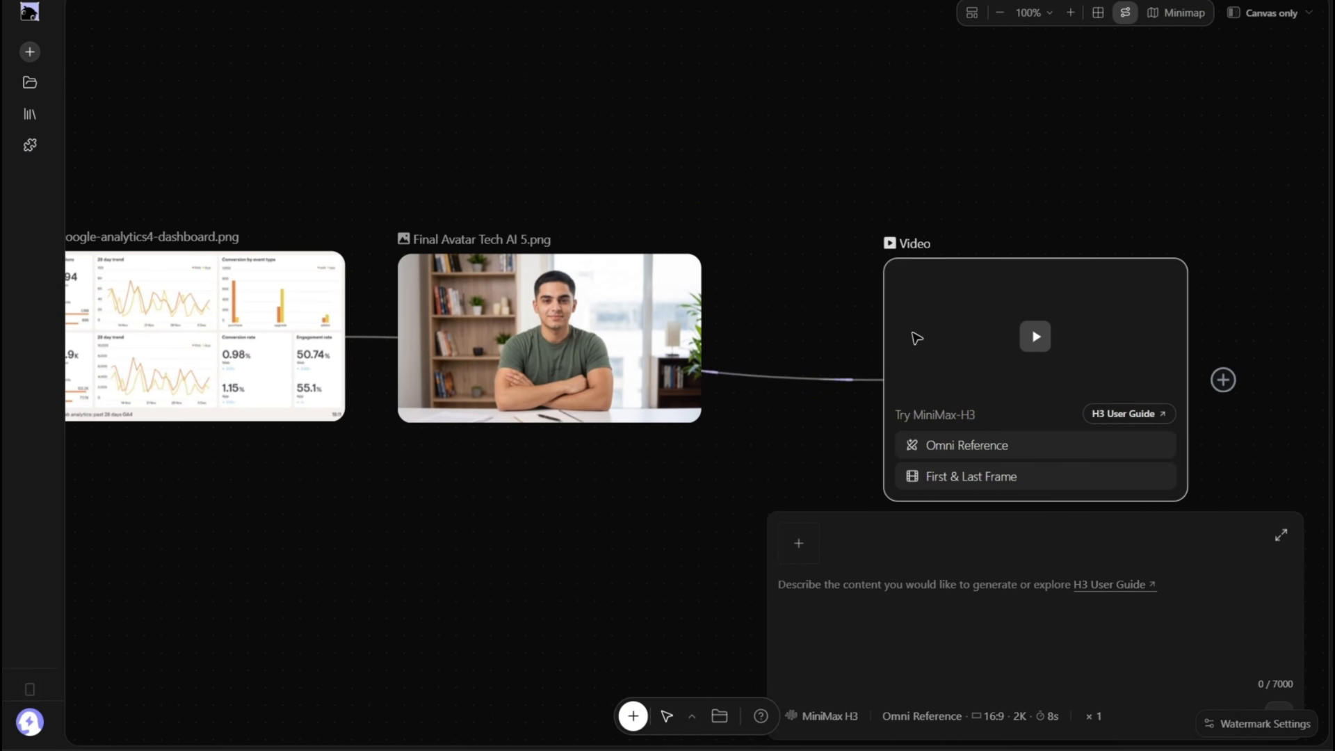
pyautogui.click(668, 339)
pyautogui.moveTo(736, 339); pyautogui.dragTo(295, 577)
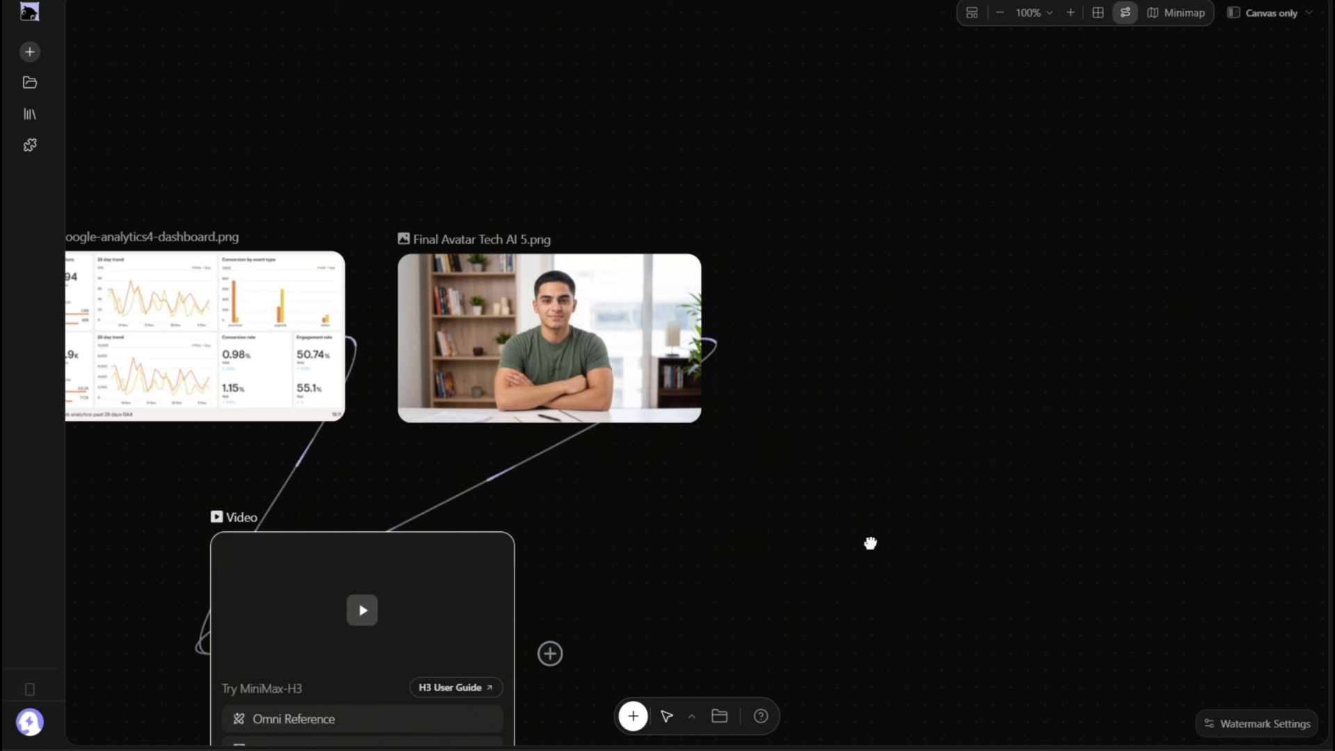
pyautogui.moveTo(870, 543); pyautogui.dragTo(1151, 331, button='middle')
pyautogui.moveTo(741, 384); pyautogui.dragTo(744, 306)
pyautogui.click(693, 616)
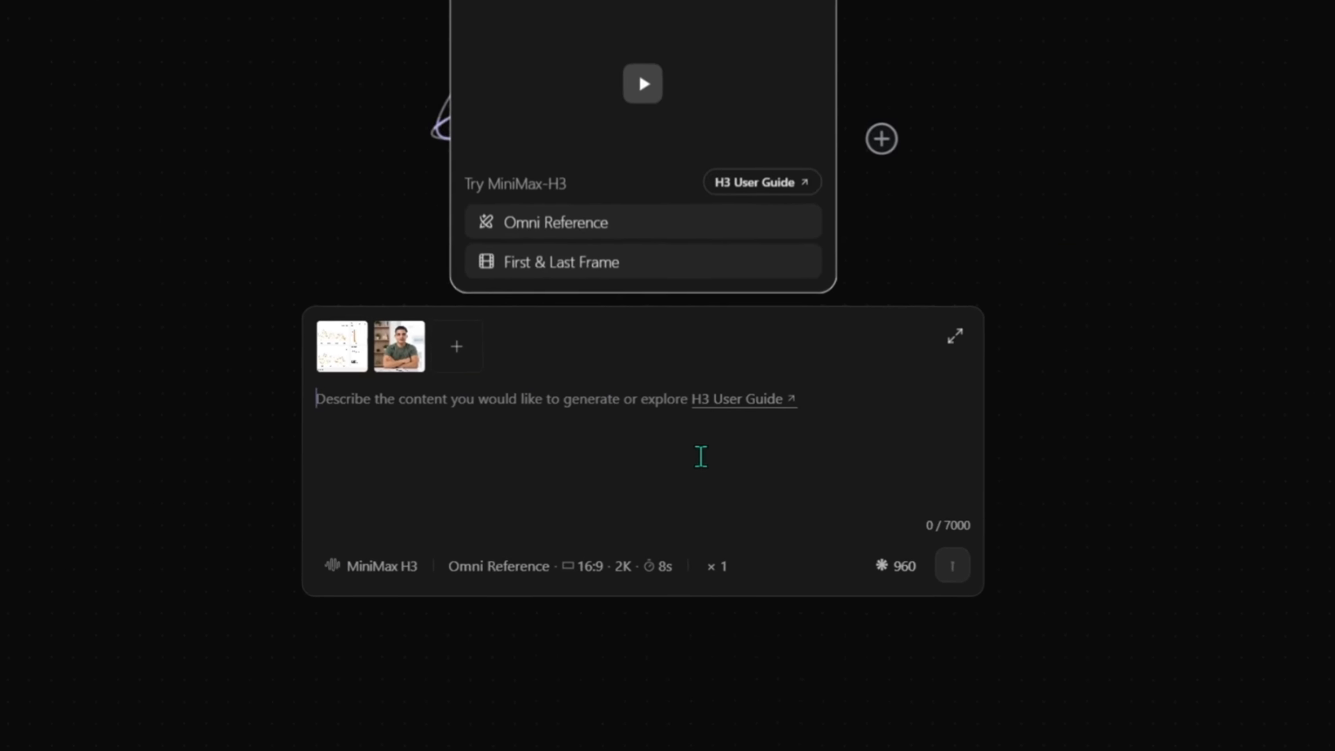
pyautogui.write('[References] @image1 is the composition reference (lock this analytics dashboard exactly — every num')
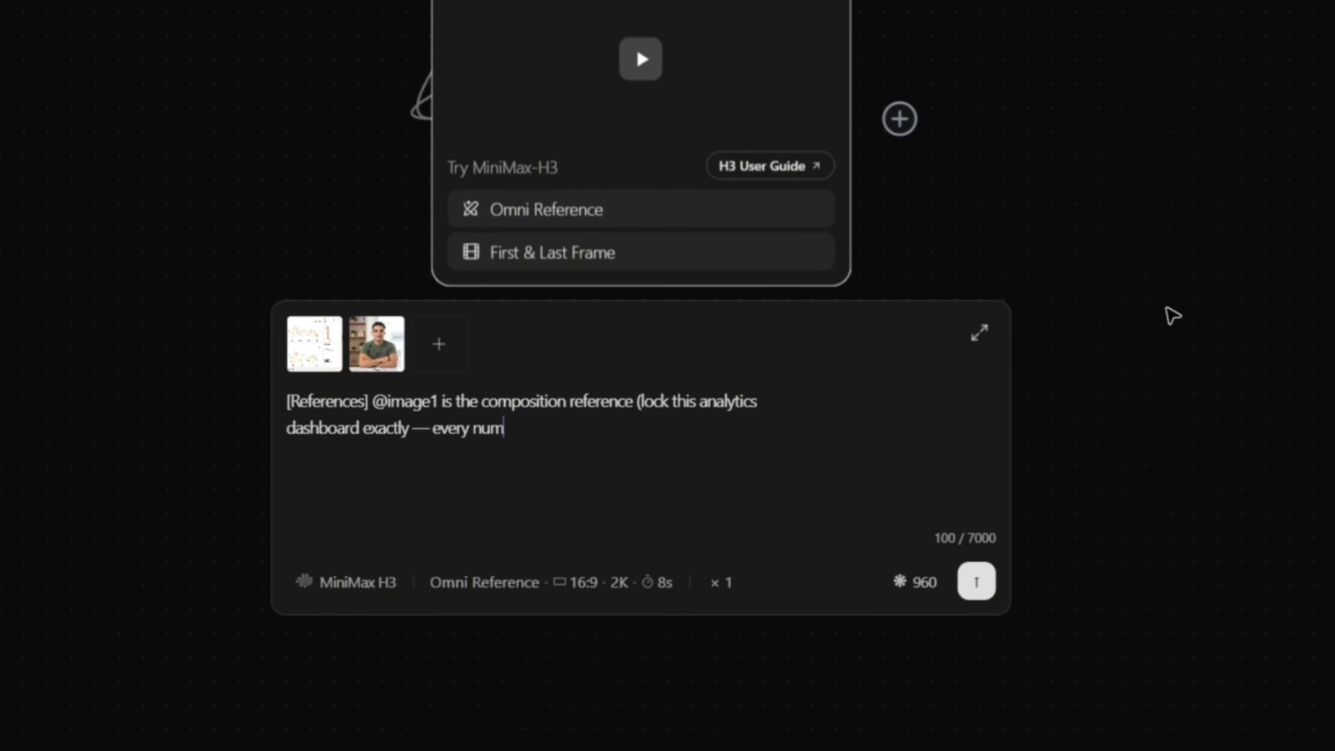
pyautogui.write("ber, label, chart and axis value stays identical and unchanged). @image2 is the character reference (lock this man's face, olive green t-shirt).")
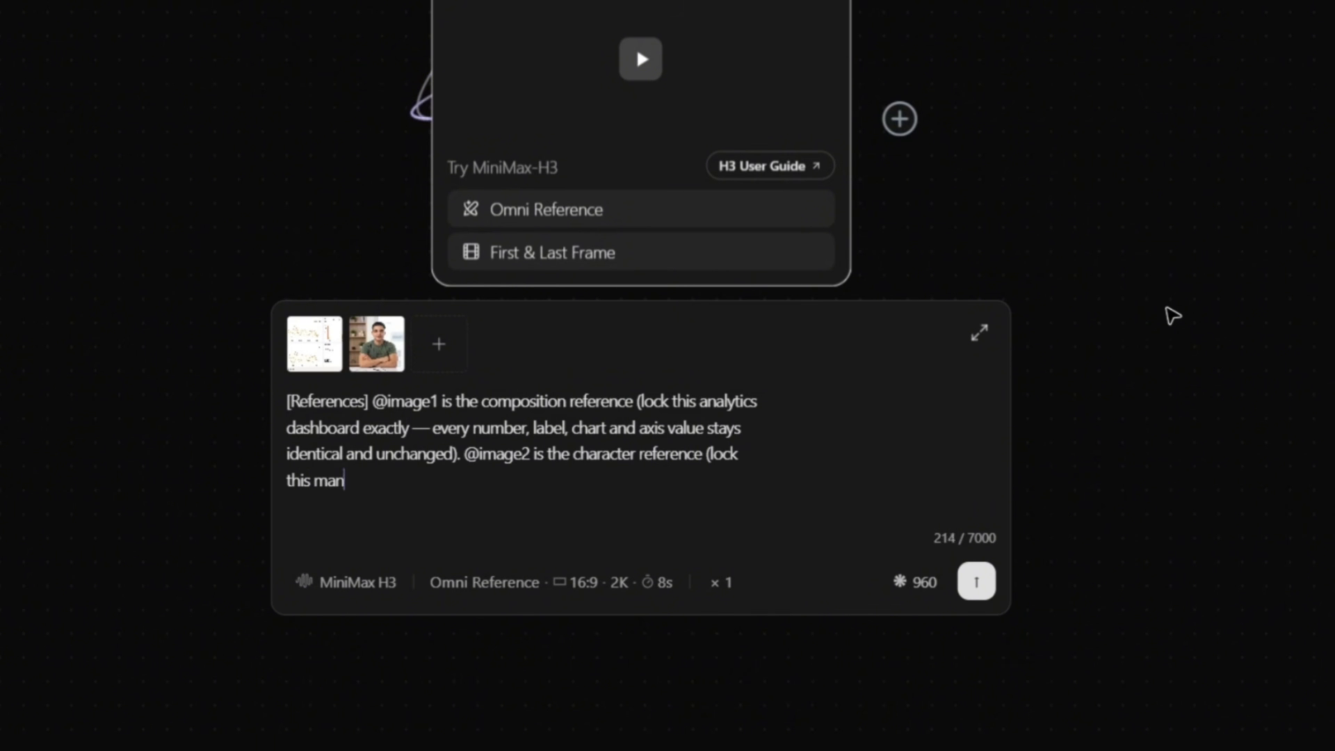
# Add a [Core idea] paragraph describing a frustrated man studying an analytics dashboard in a modern office, photorealistic, in one continuous take without cuts.
pyautogui.hotkey('shift', 'Return')
pyautogui.hotkey('shift', 'Return')
pyautogui.write('[Core idea] A man at a desk in a modern office studying an analytics das')
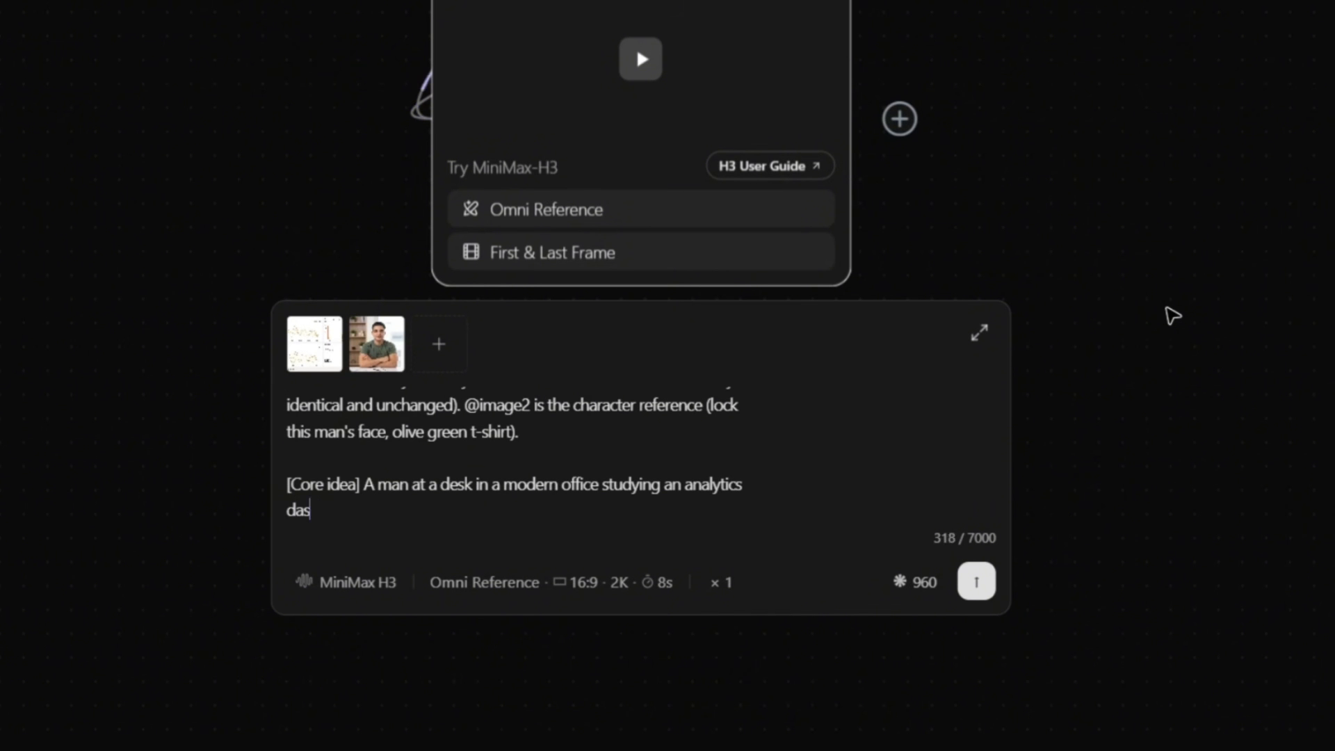
pyautogui.write('hboard on his monitor, visibly frustrated. Photorealistic live-action, documentary realism, shot on a full-frame c')
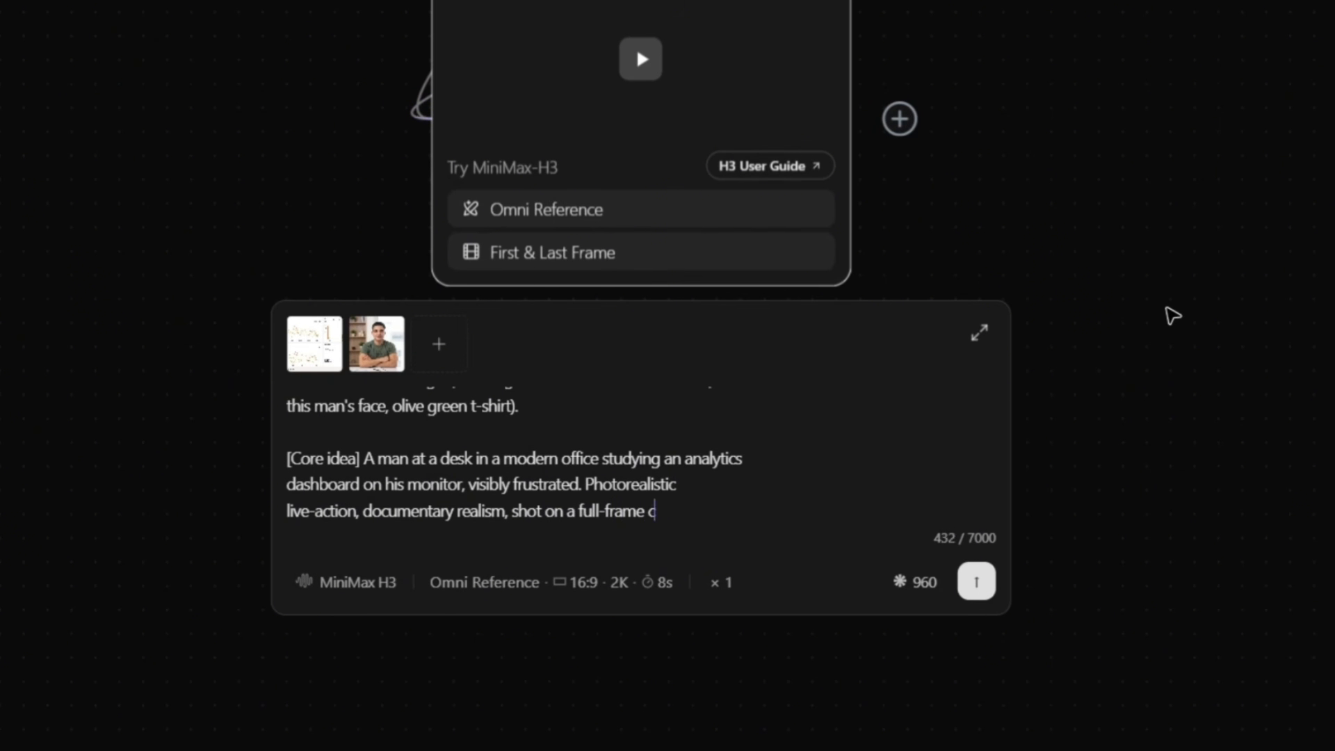
pyautogui.write('inema camera. One continuous take, no cuts.')
# Add the [Process] timing: 0–3s dashboard filling the frame, 3–8s smooth dolly back revealing the monitor on a desk, with dashboard data completely static.
pyautogui.hotkey('shift', 'Return')
pyautogui.hotkey('shift', 'Return')
pyautogui.write('[Process] 0-3s: the dashboard fills the frame, every numeral and label pixel-sharp, faint LCD she')
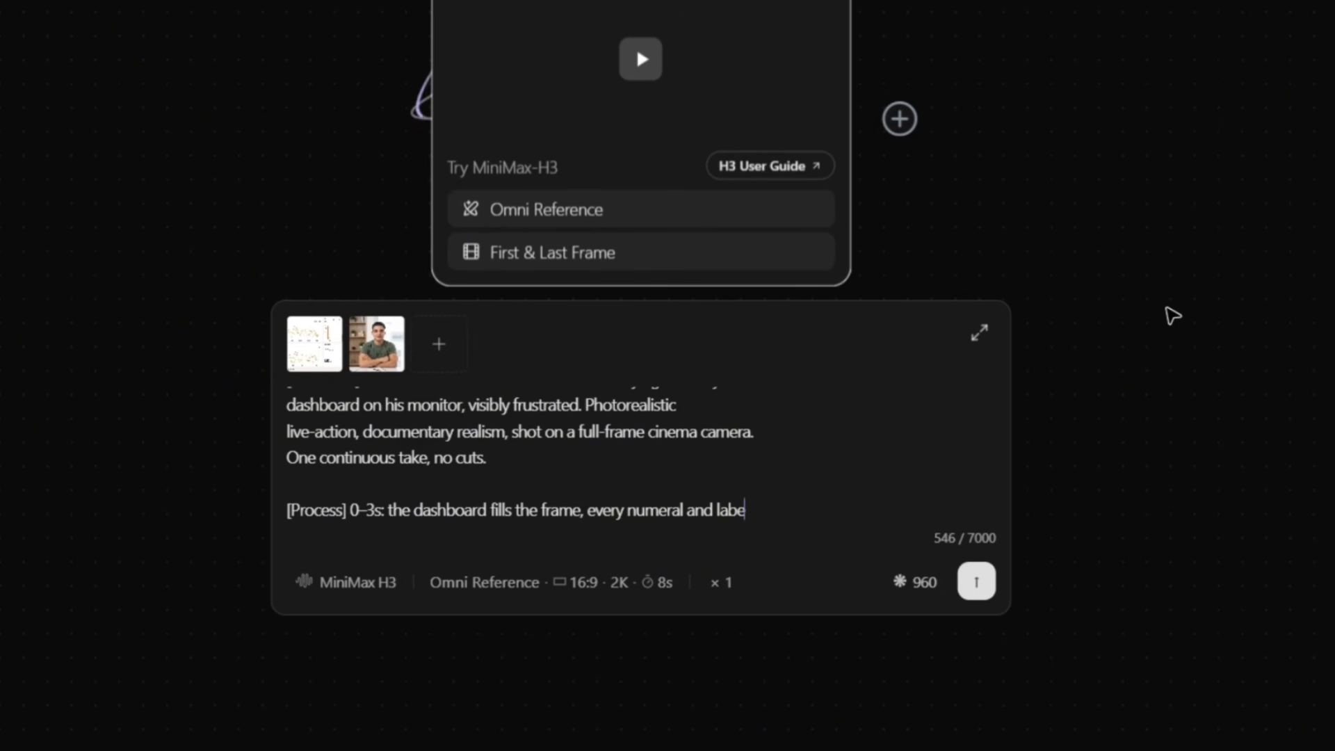
pyautogui.write('en on the panel. 3-8s: the camera dollies back smoothly and continuously, revealing the monitor on a desk; the dashboard data stays completely')
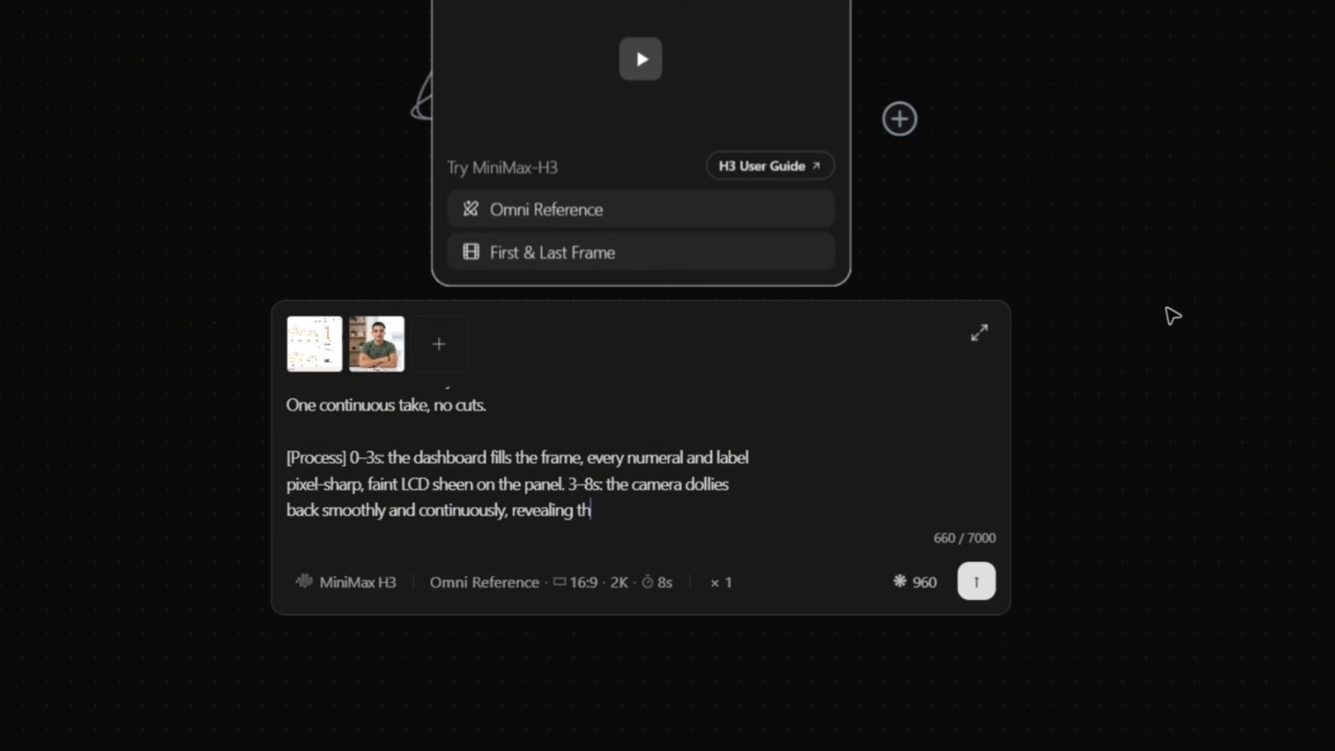
pyautogui.write('ating numbers, no redrawing ')
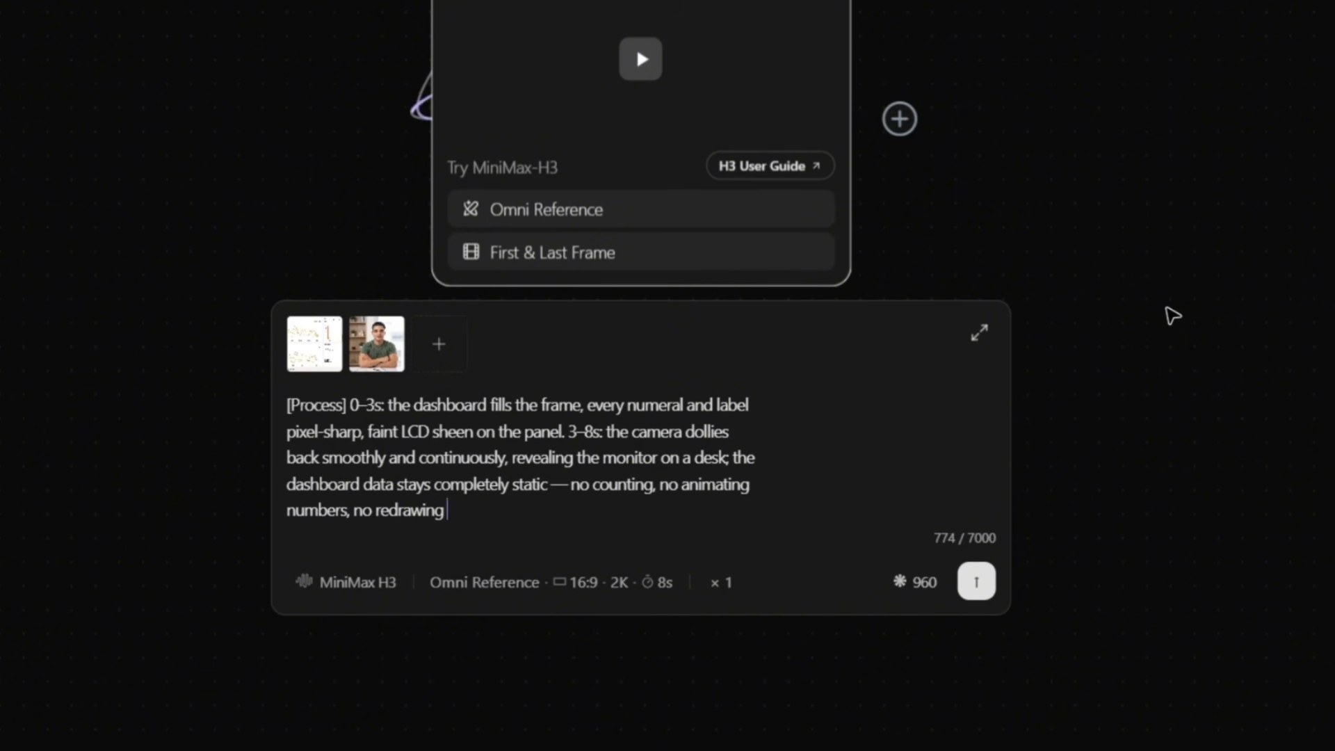
# Complete the prompt with the 8–12s medium shot of the man, hand to forehead, natural daylight, ambient office room tone and "non_diegetic_music: N/A".
pyautogui.write('completes to a medium shot of the man seated in front ofthe screen, leaning back wit')
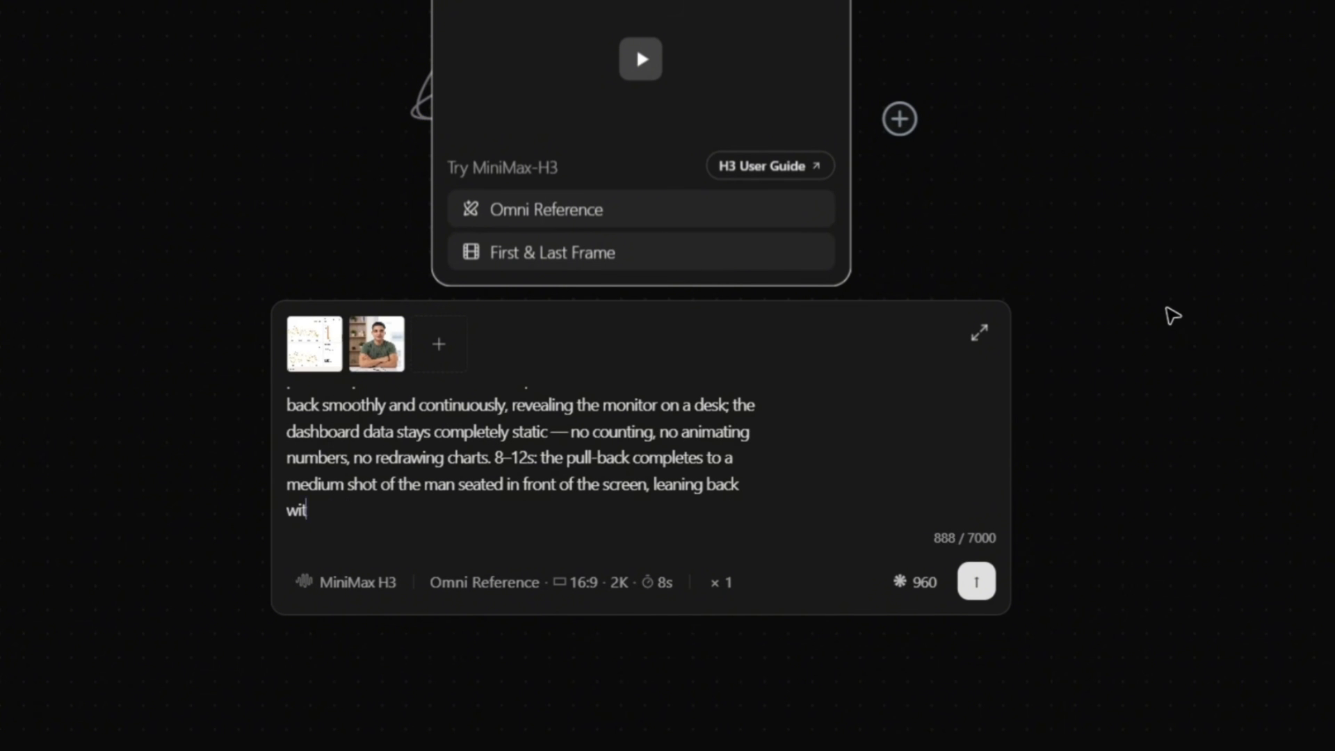
pyautogui.write('al daylight from a window, co')
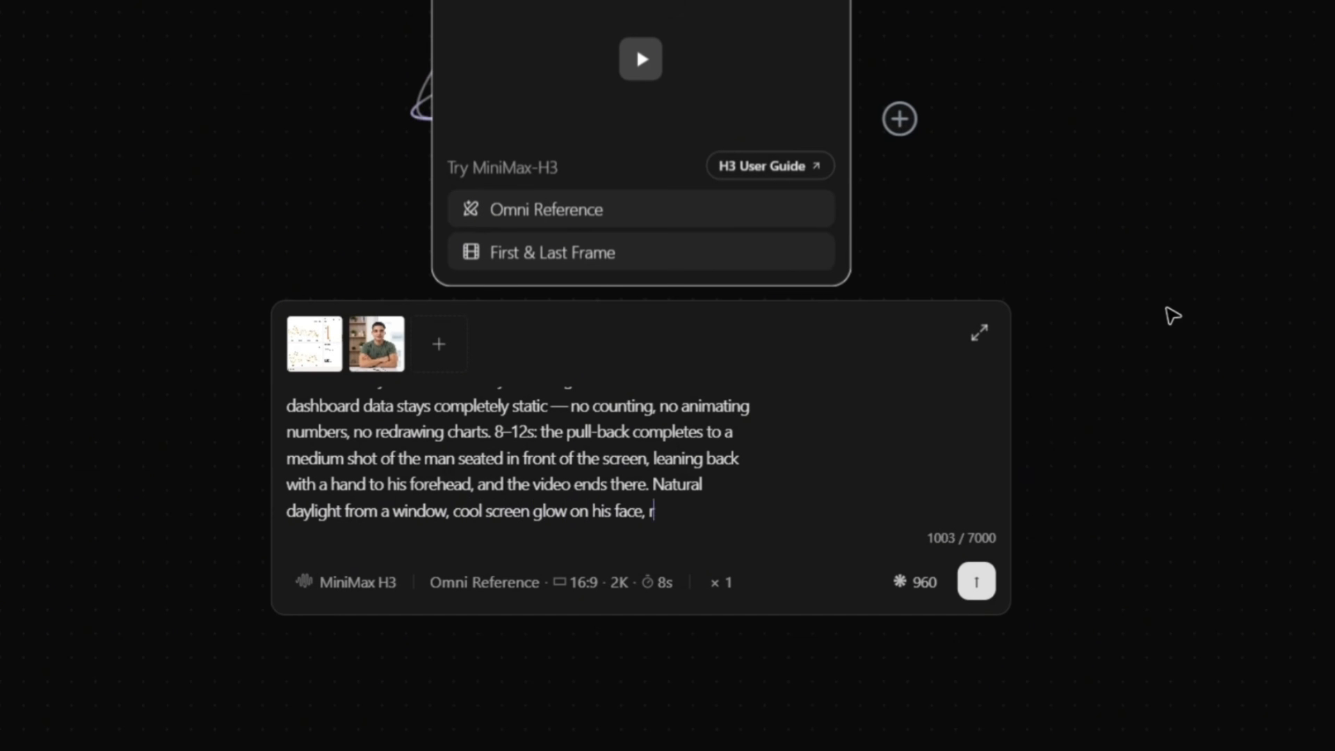
pyautogui.write('ealistic skin texture. Ambient office room tone. non_diegetic_music: N/A')
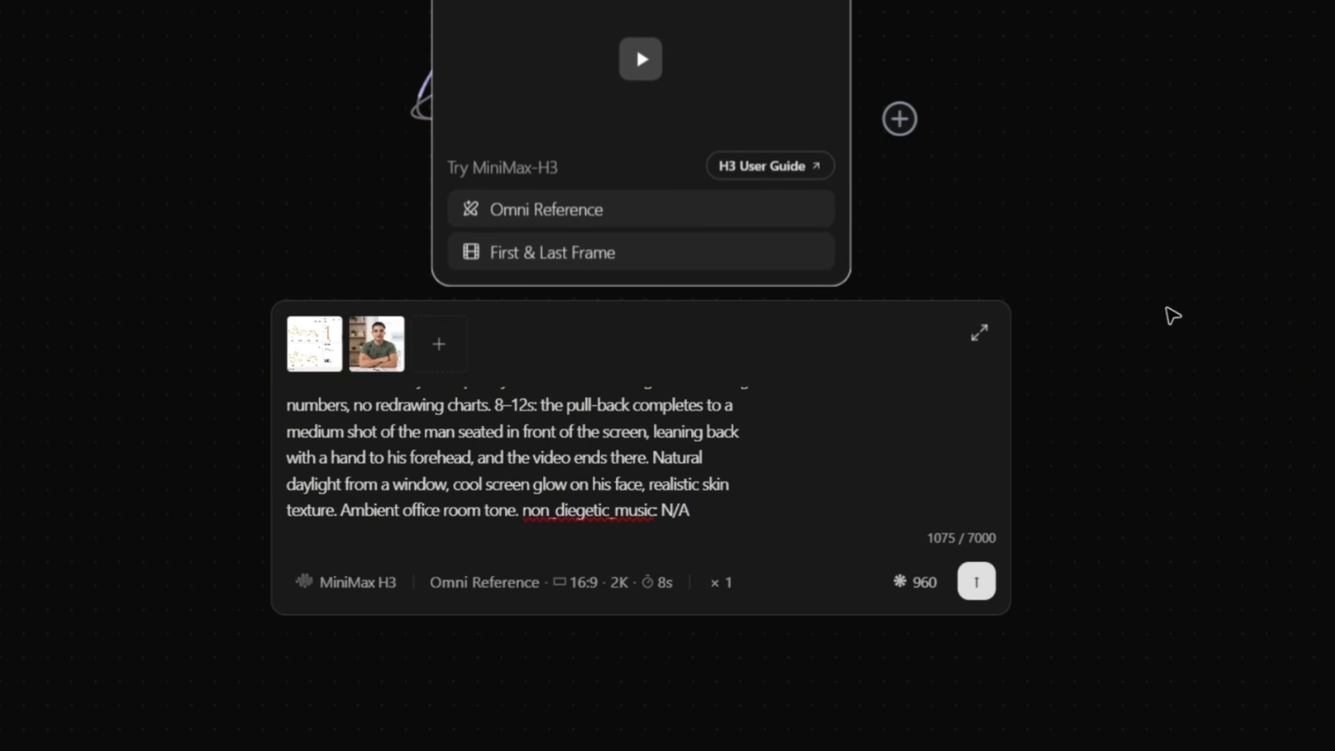
pyautogui.scroll(5, 765, 493)
pyautogui.click(437, 403)
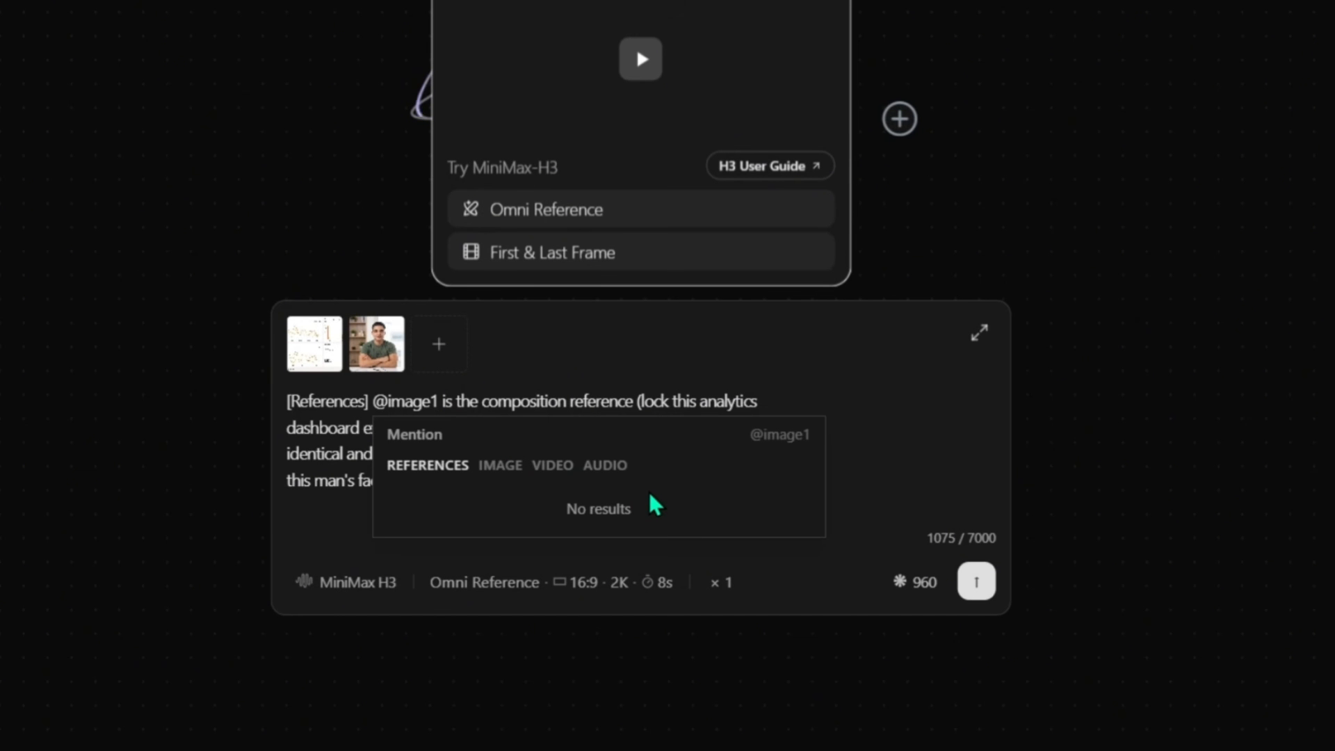
pyautogui.press('BackSpace')
pyautogui.press('BackSpace')
pyautogui.press('BackSpace')
pyautogui.press('BackSpace')
pyautogui.press('BackSpace')
pyautogui.click(643, 562)
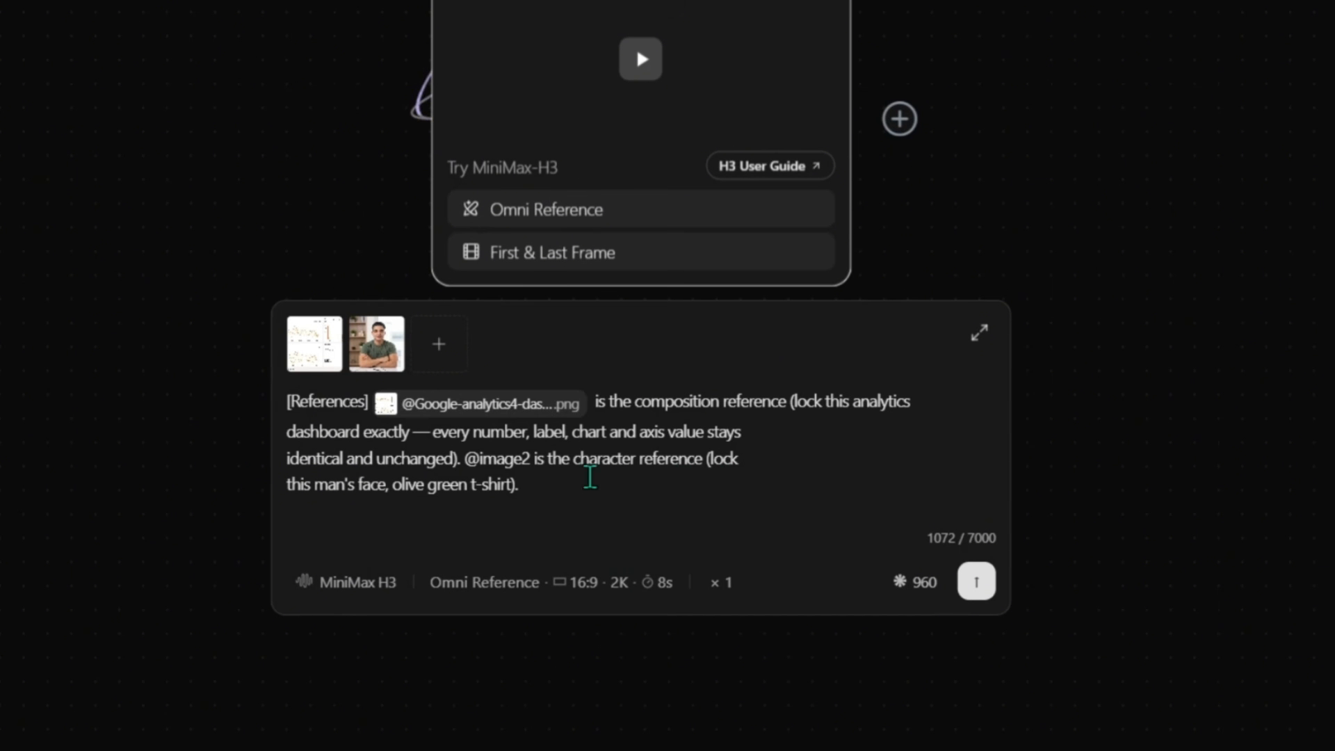
pyautogui.click(530, 459)
pyautogui.press('BackSpace')
pyautogui.press('BackSpace')
pyautogui.press('BackSpace')
pyautogui.press('BackSpace')
pyautogui.press('BackSpace')
pyautogui.press('BackSpace')
pyautogui.press('Return')
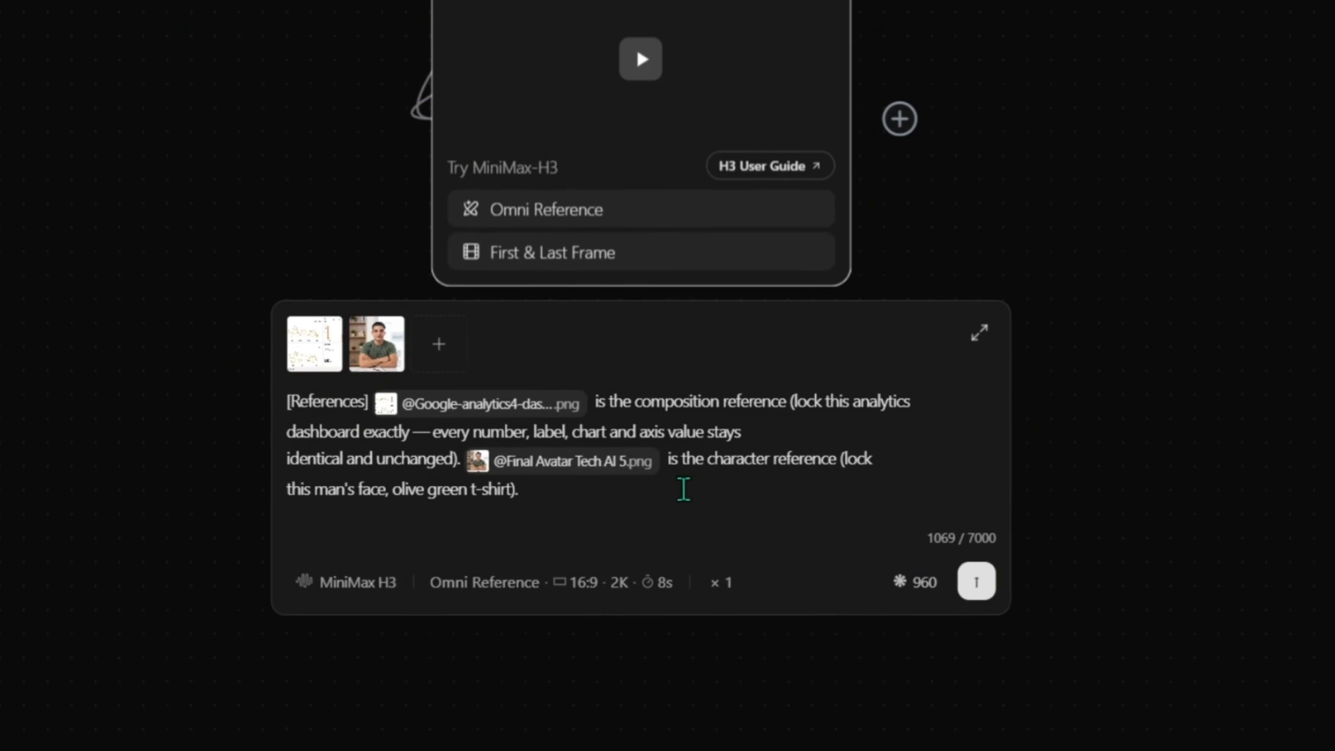
# Check the generation mode, aspect ratio, resolution, duration and audio settings, and generate the office worker video.
pyautogui.click(618, 582)
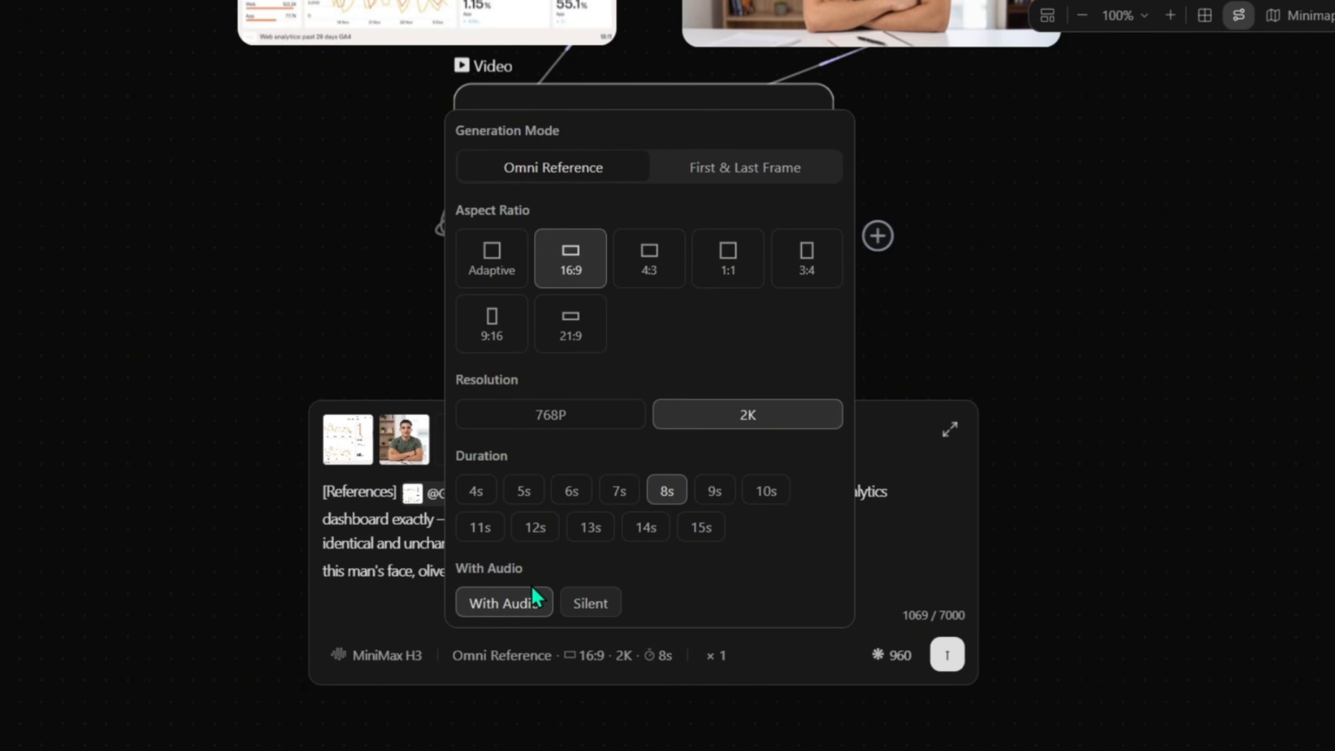
pyautogui.click(947, 655)
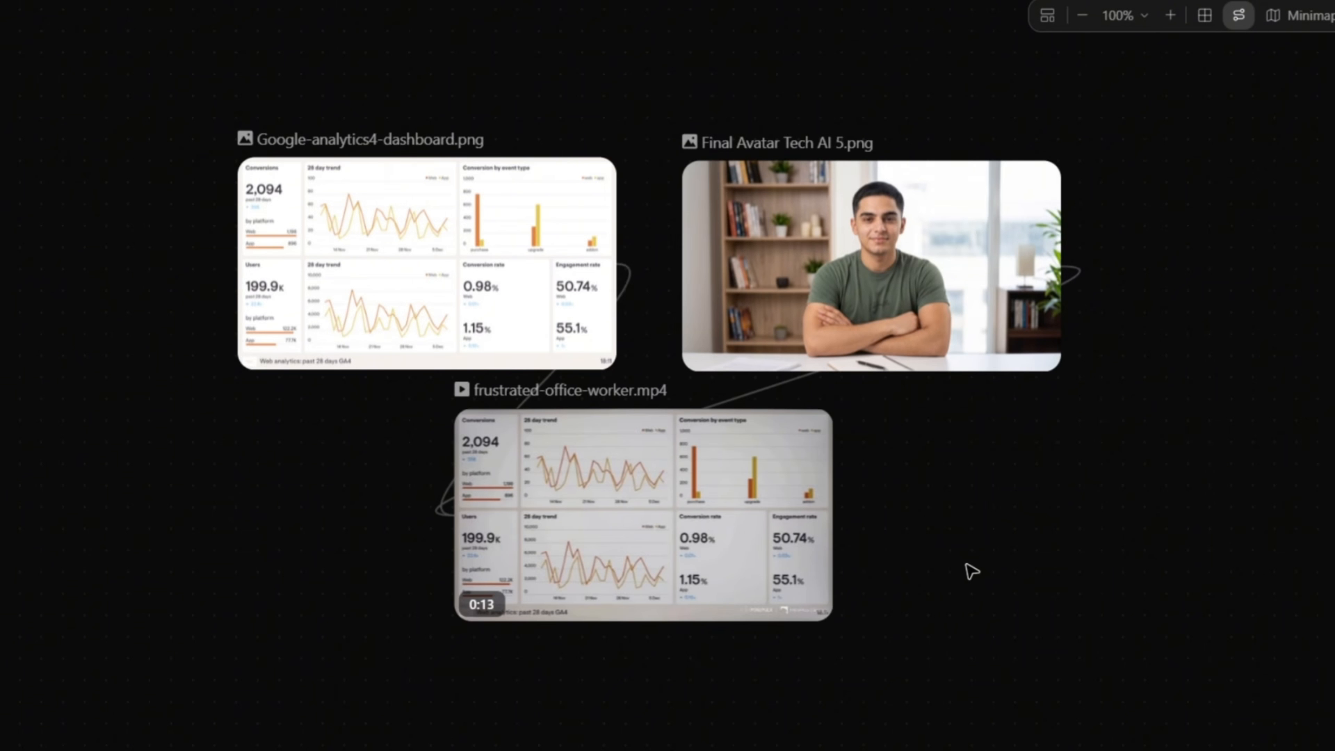